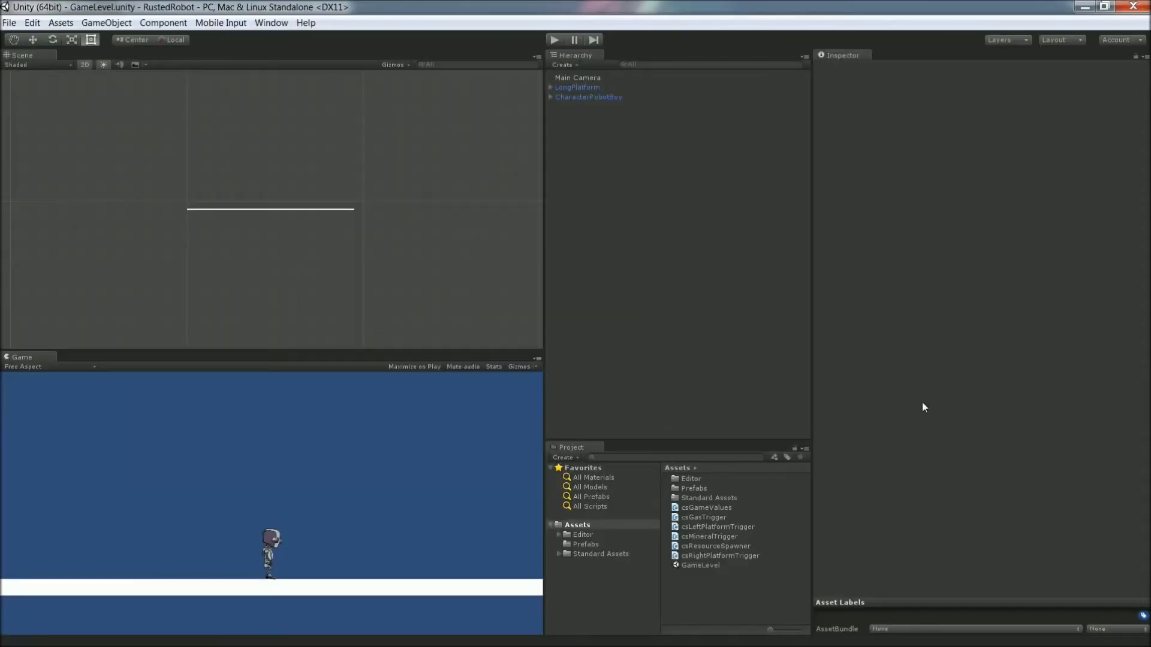
Add a UI Text object to the scene and rename it guiMineralLabel.
right_click(602, 126)
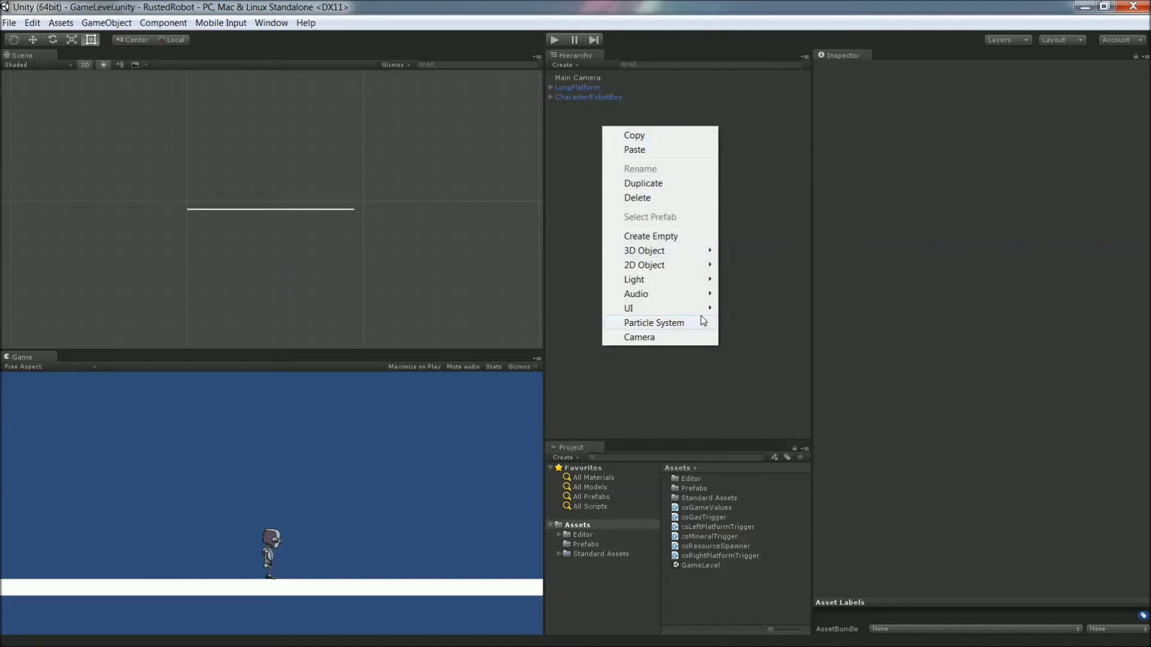
mouse_move(706, 308)
click(770, 336)
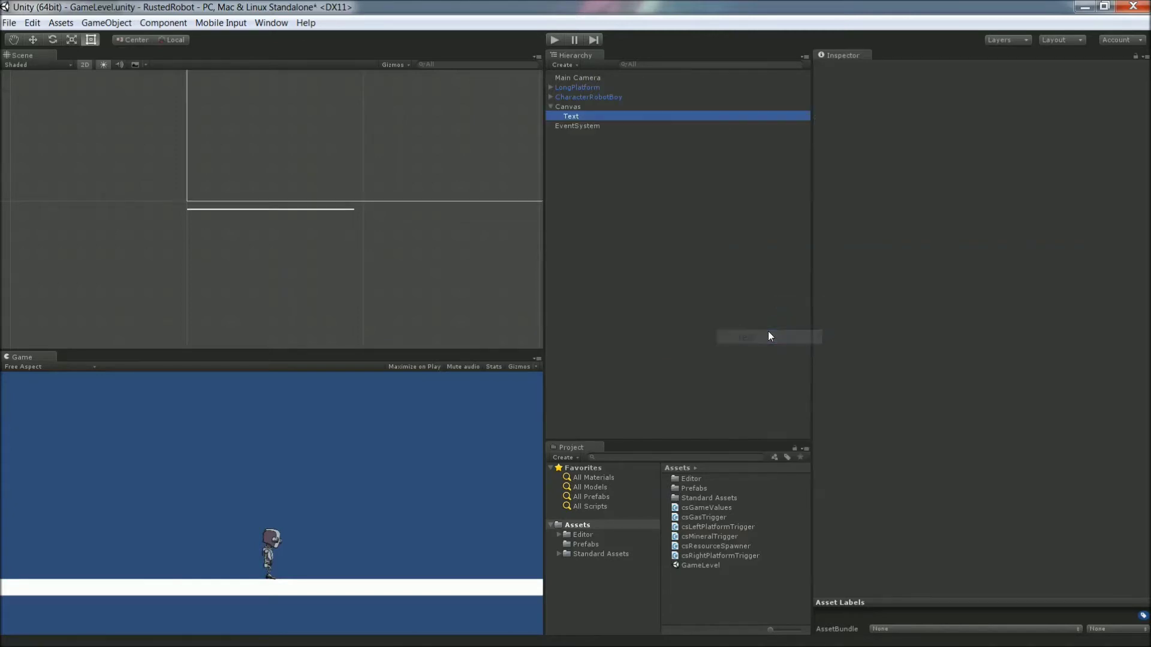
click(587, 115)
text(gui)
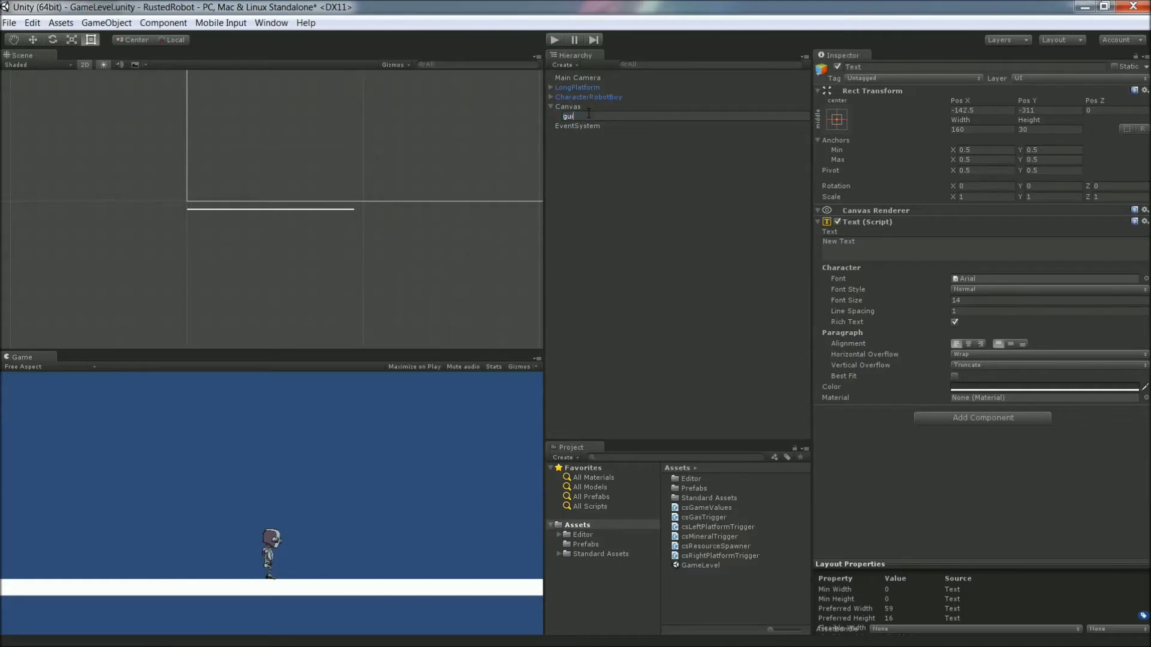
text(MineralLabel)
Set the label's text to 'Minerals:', font size 24, and colour pure white.
click(910, 242)
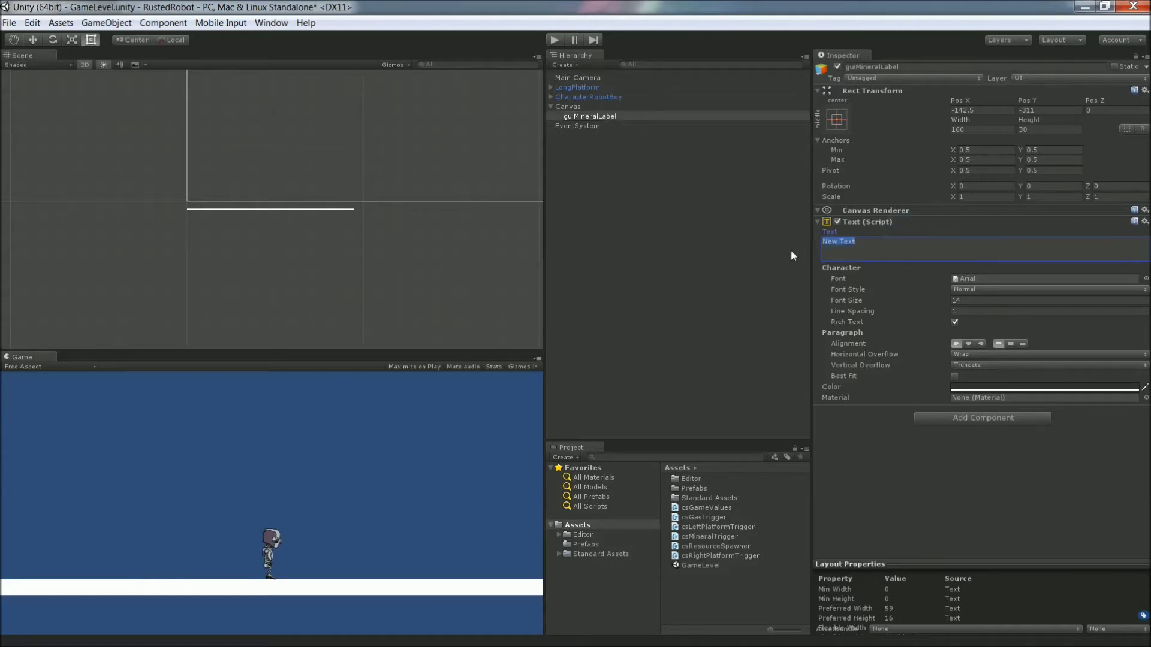
text(Minerals:)
click(967, 301)
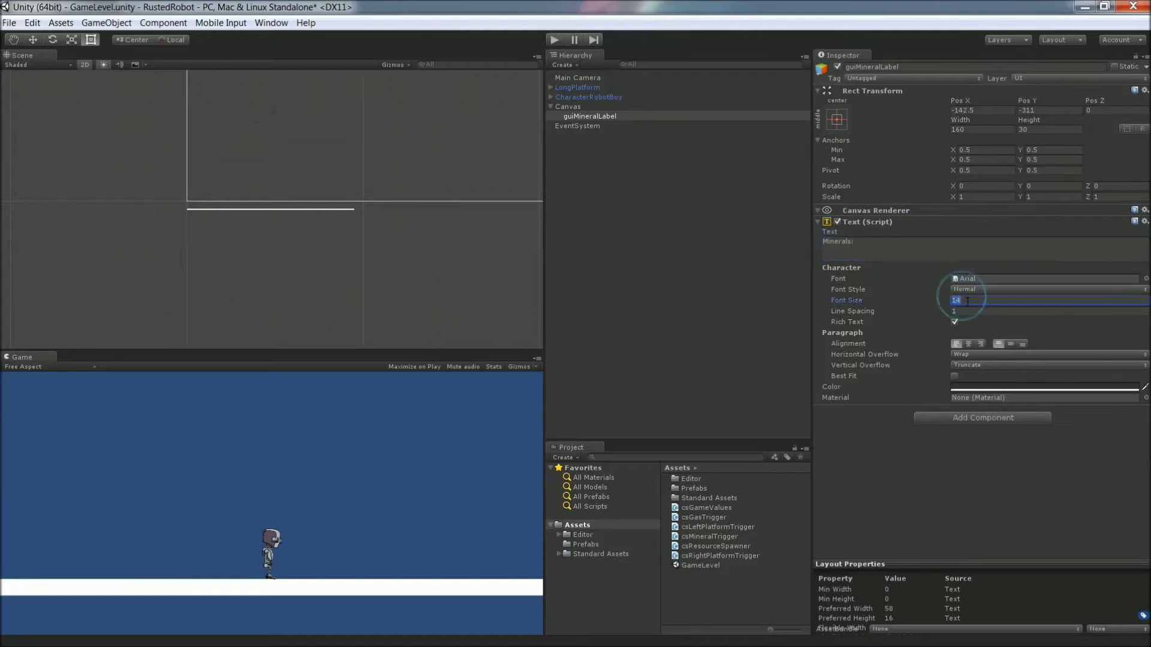
text(24)
click(977, 386)
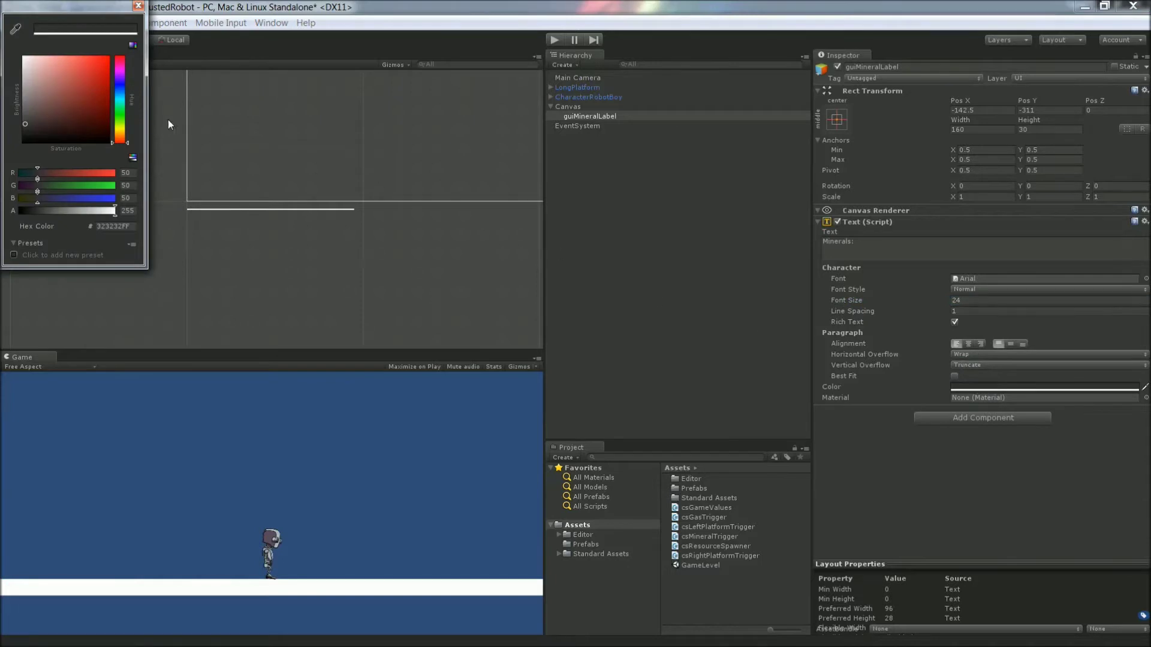
click(58, 130)
drag(58, 132, 3, 23)
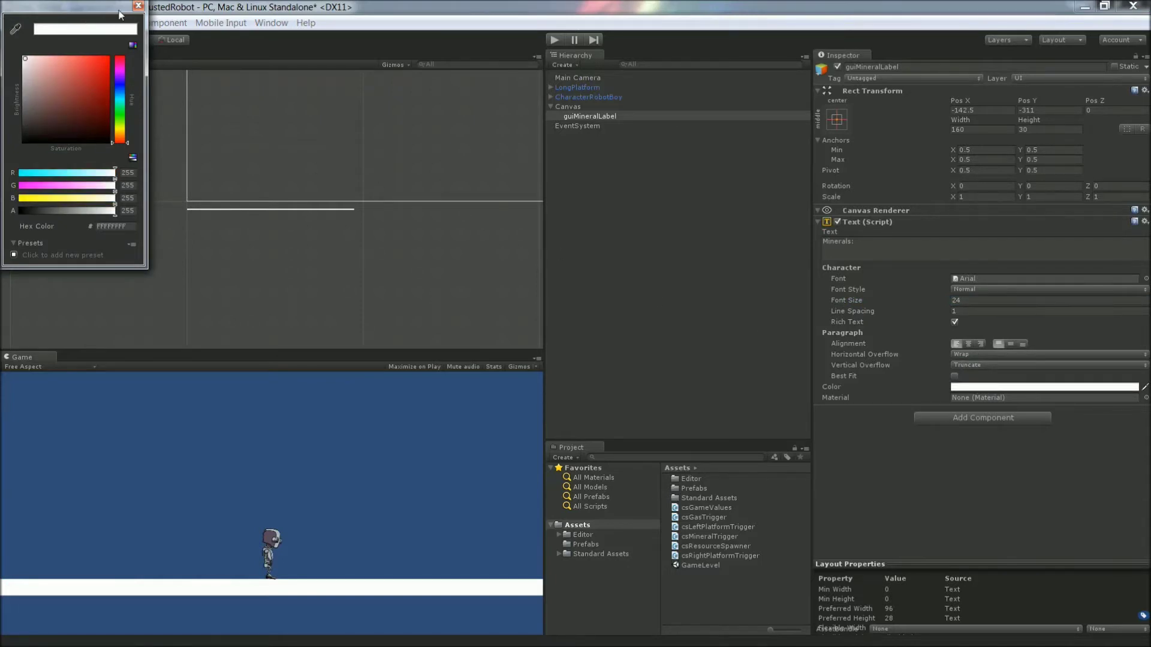
click(138, 6)
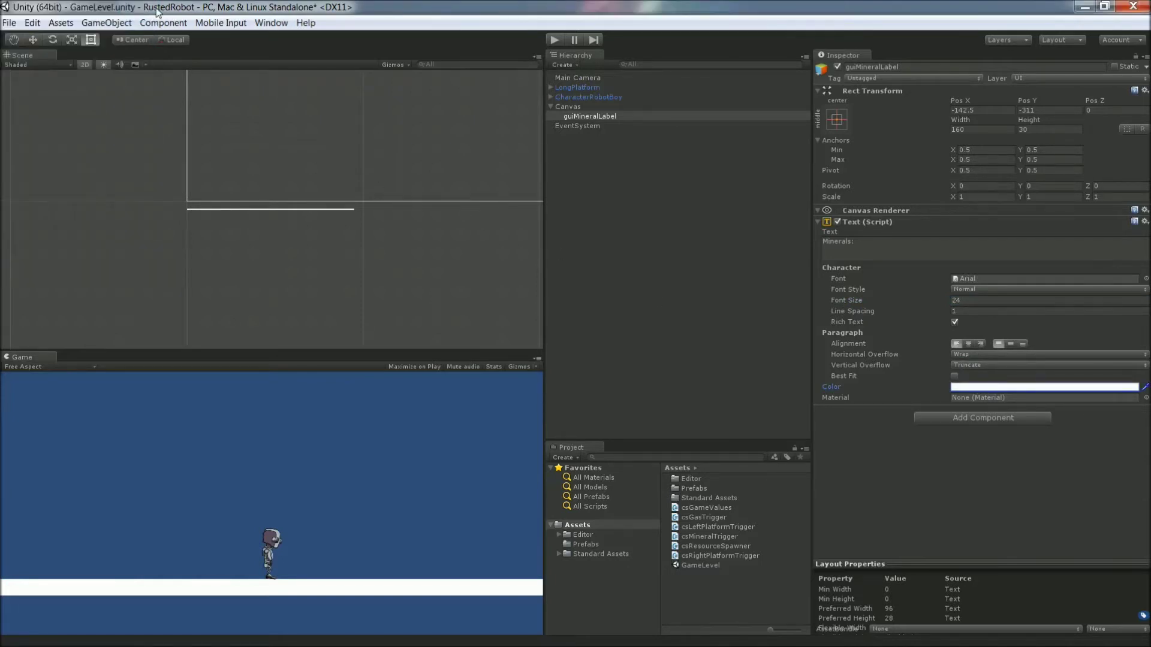
click(839, 121)
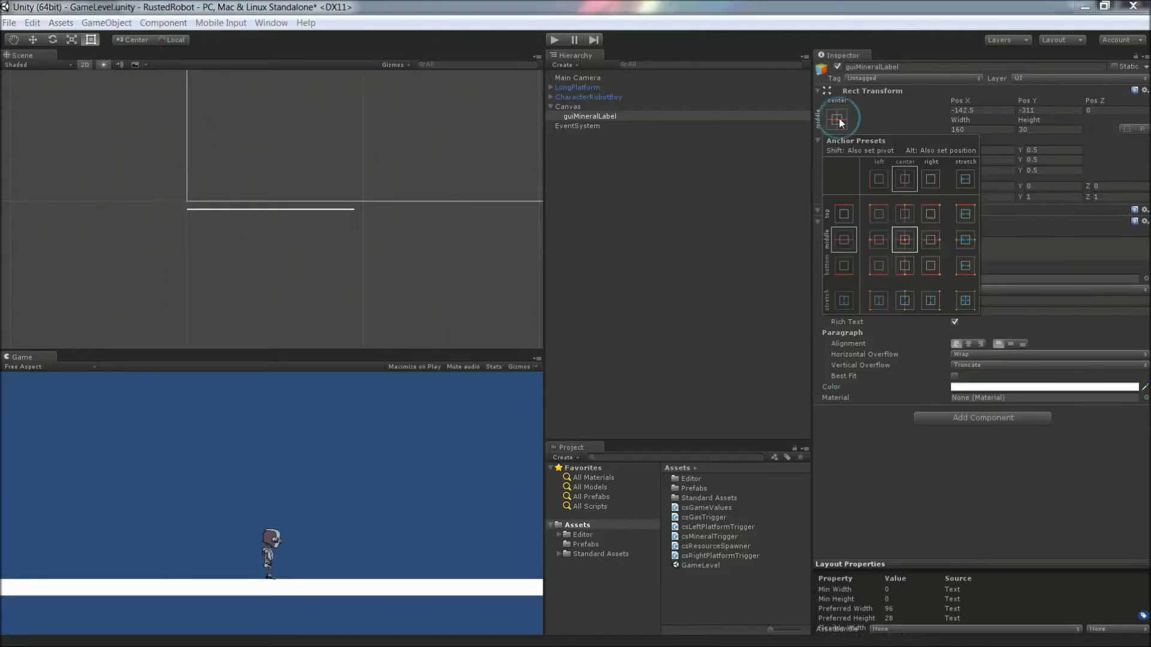
Anchor guiMineralLabel to the canvas's top-right corner and bring the canvas into view.
click(935, 176)
click(934, 211)
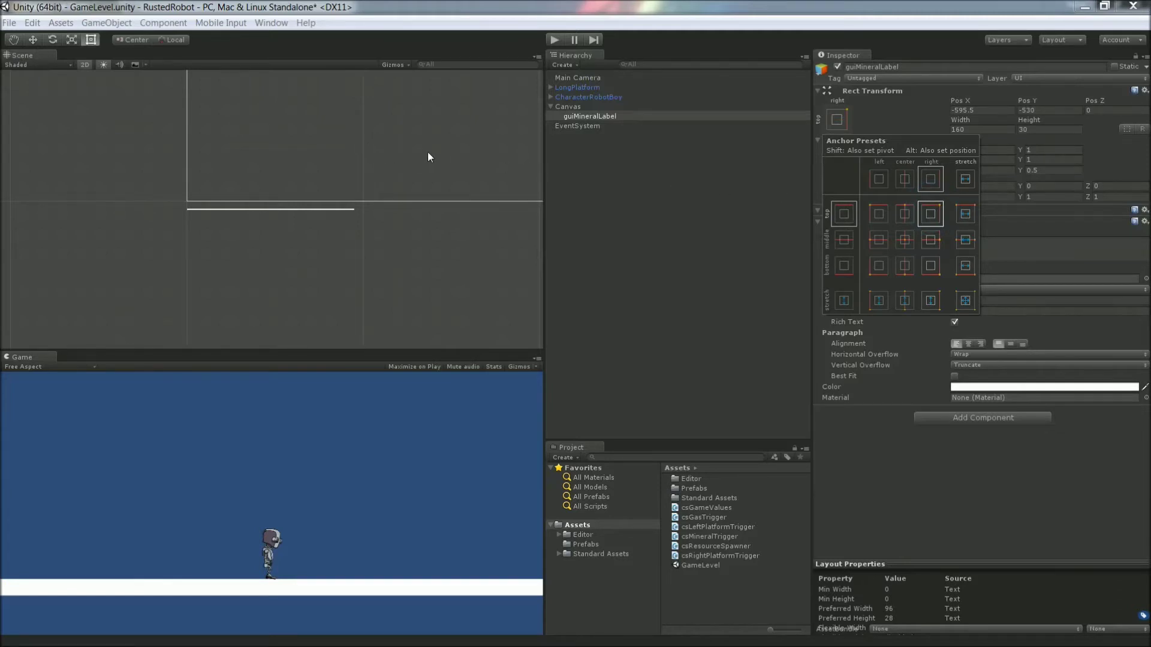
scroll(427, 152, down, 4)
click(373, 164)
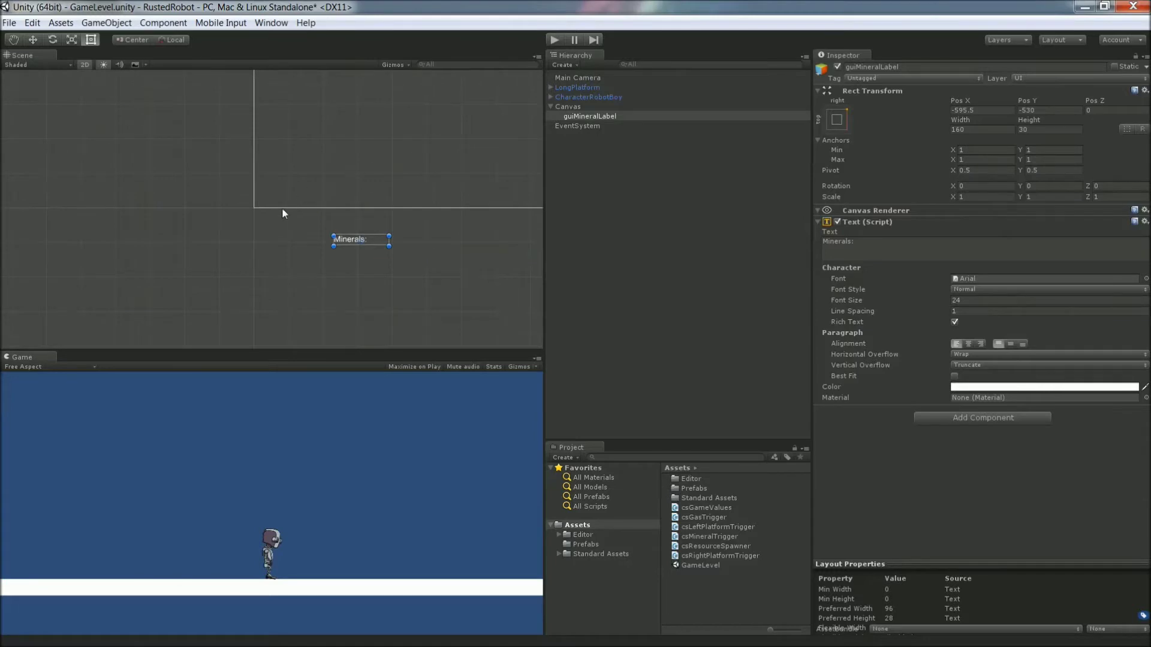
middle_drag(442, 246, 308, 318)
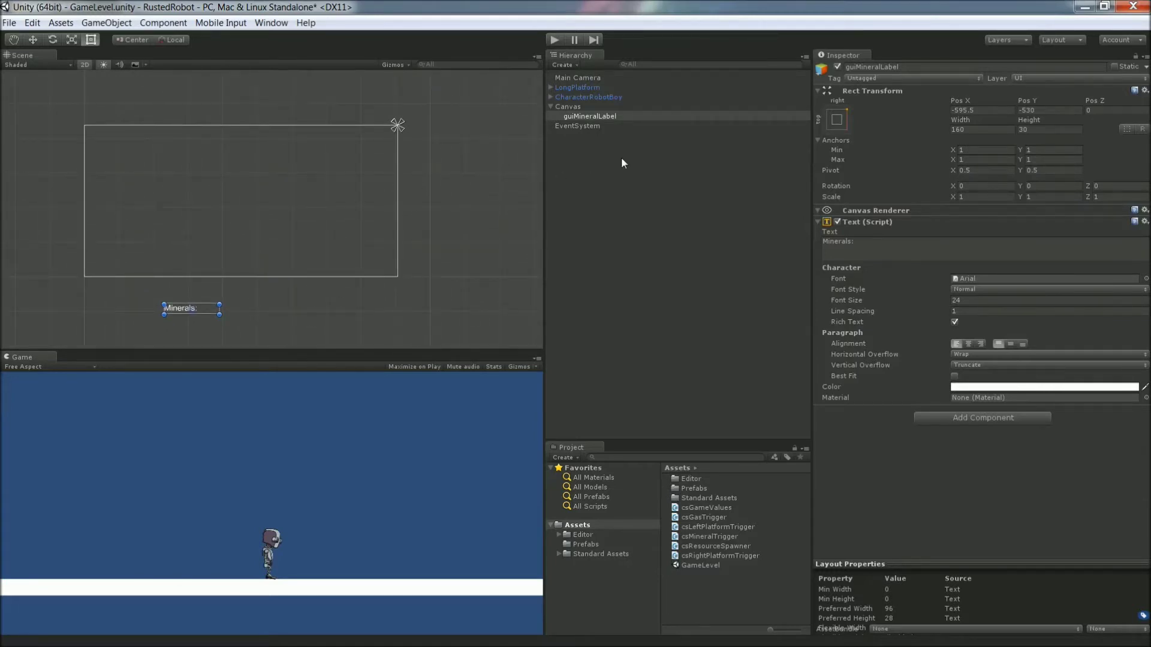
Set the Canvas Scaler to Scale With Screen Size with a 1280 × 800 reference resolution.
click(577, 107)
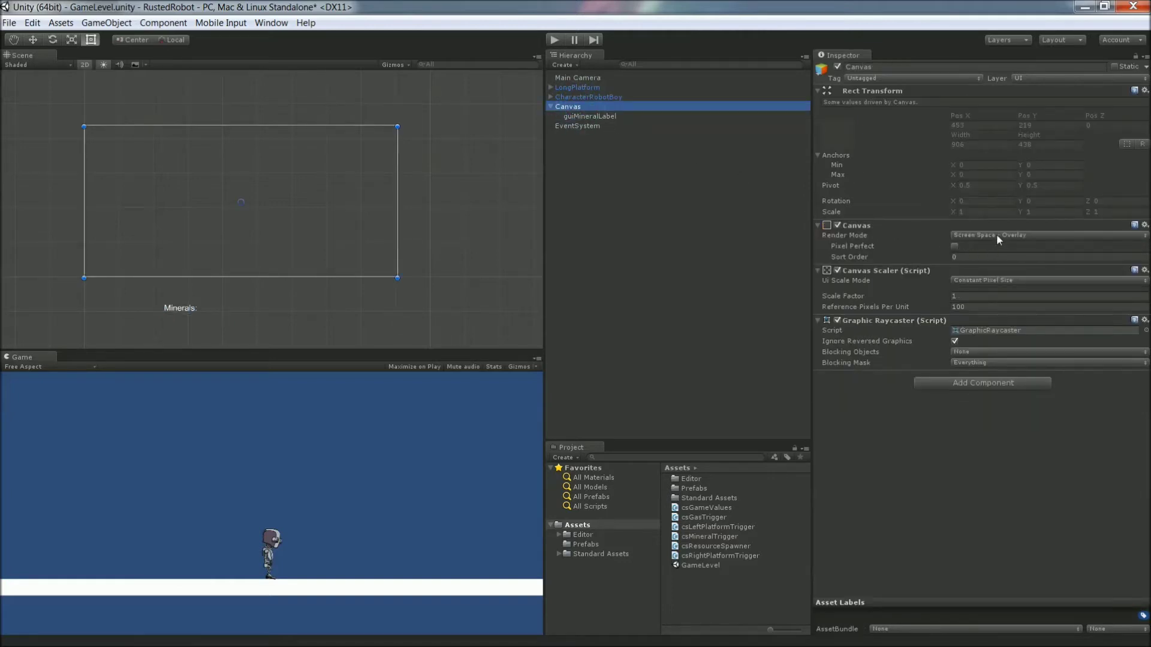
click(996, 234)
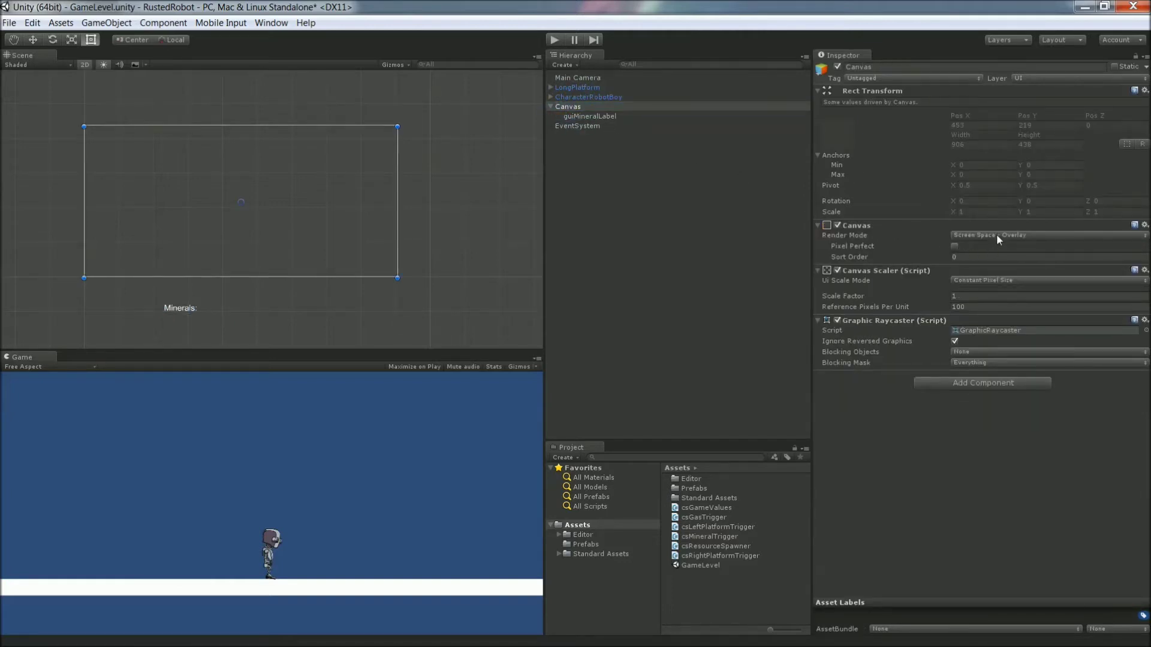
click(1015, 282)
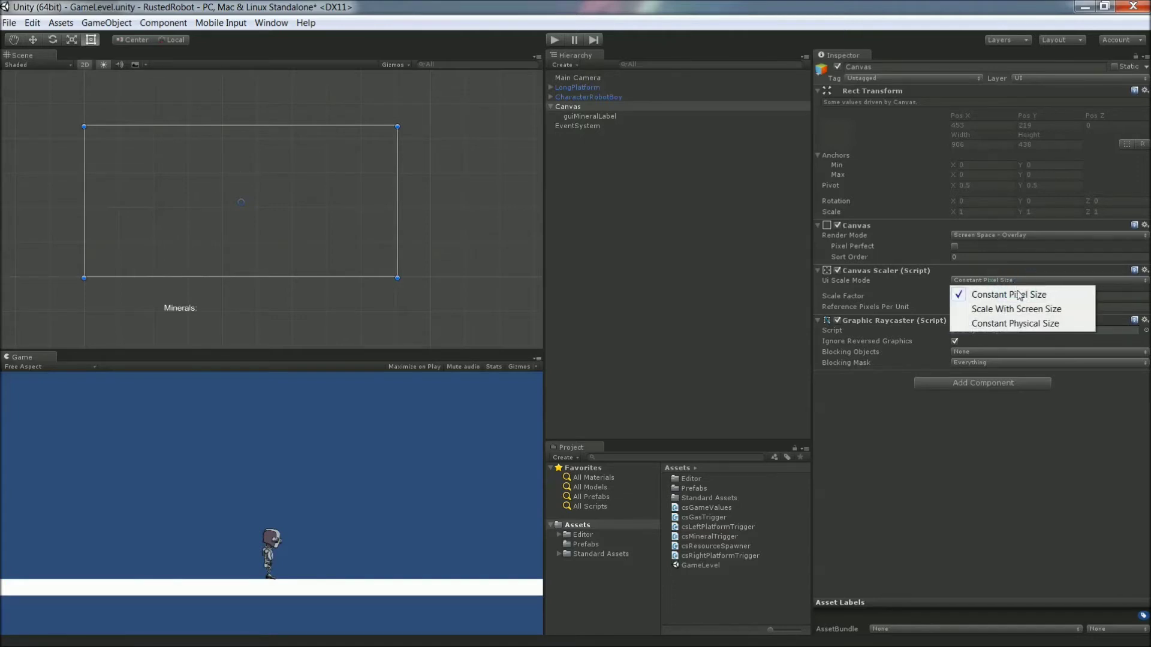
click(1026, 309)
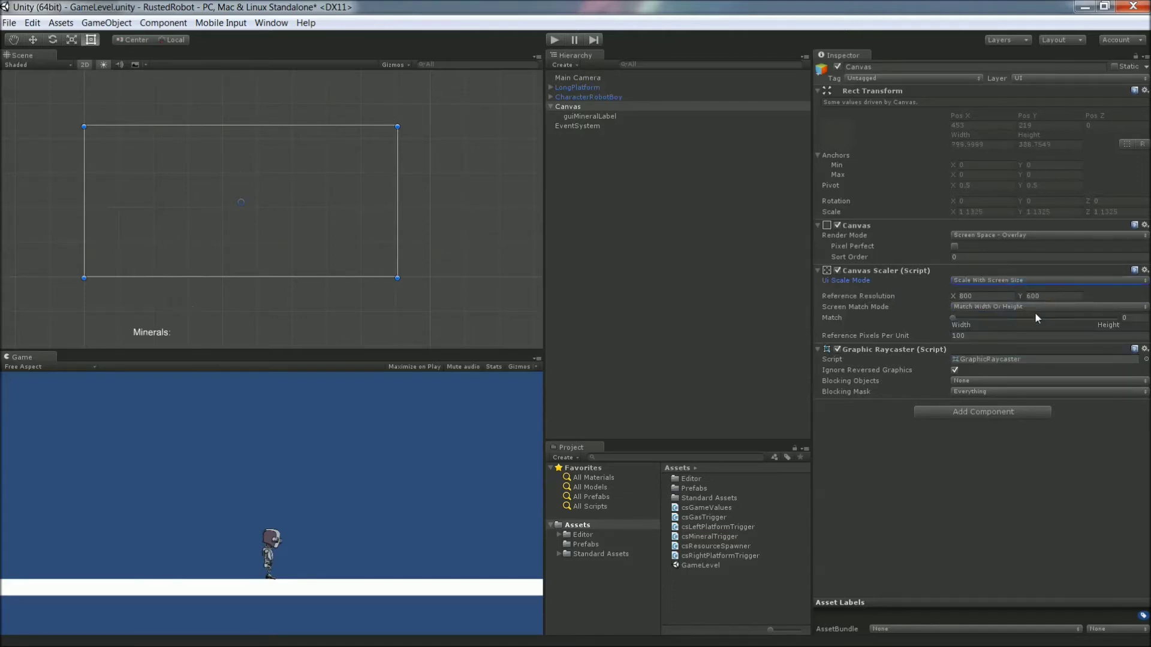
click(994, 294)
text(1280)
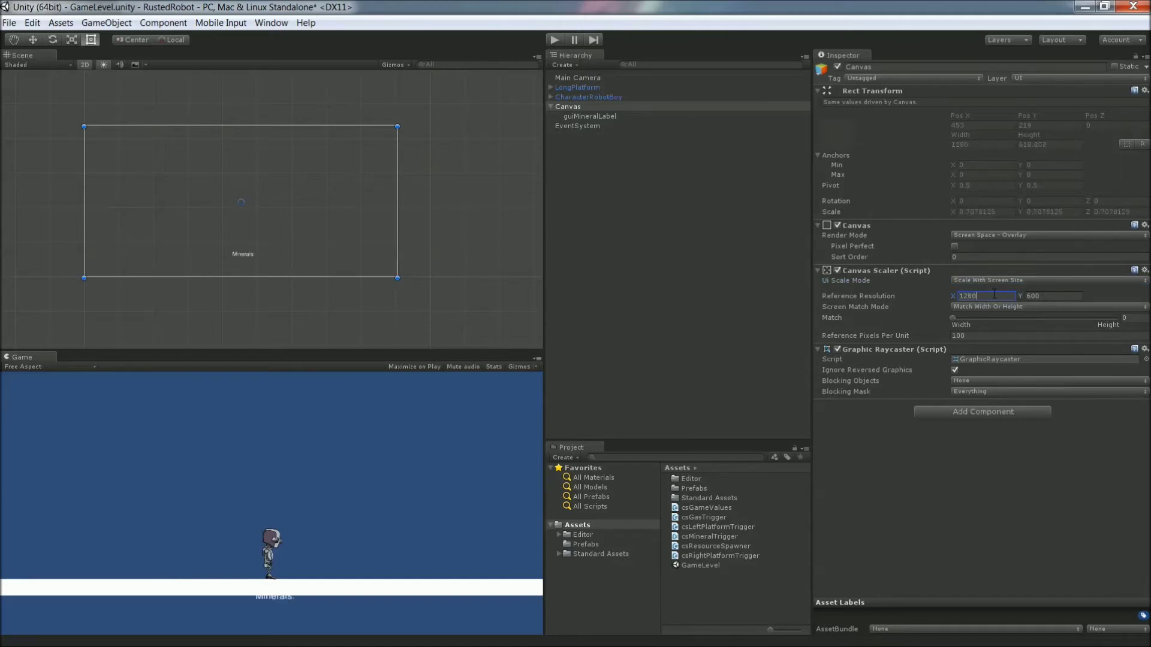
key(Tab)
text(800)
double_click(561, 107)
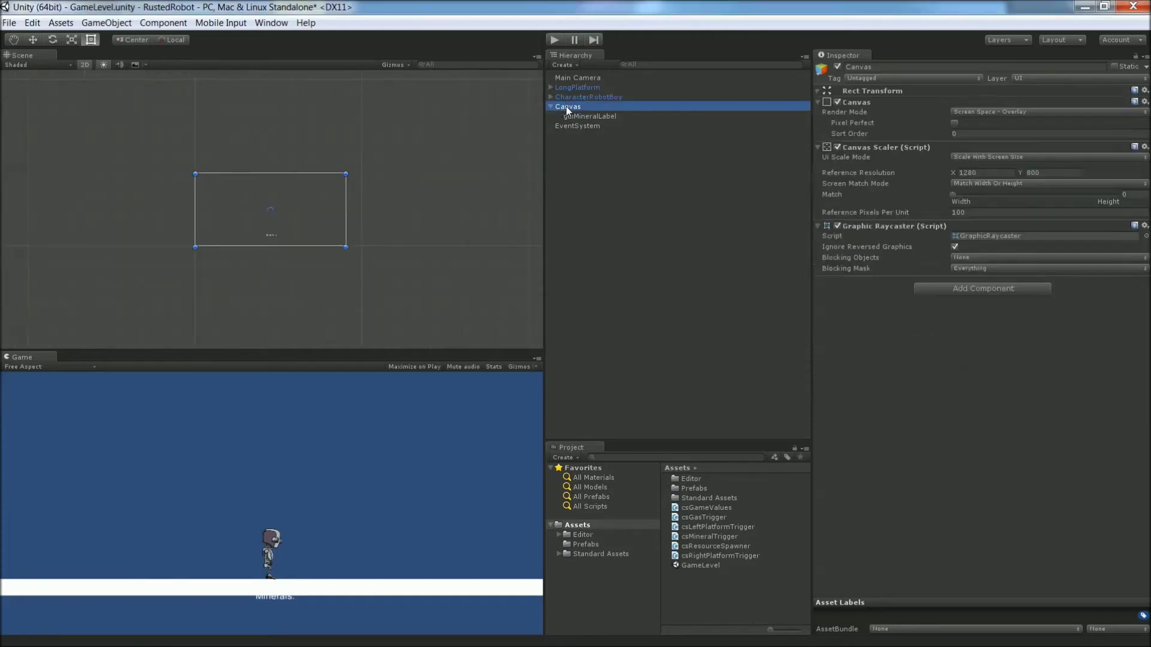
click(593, 116)
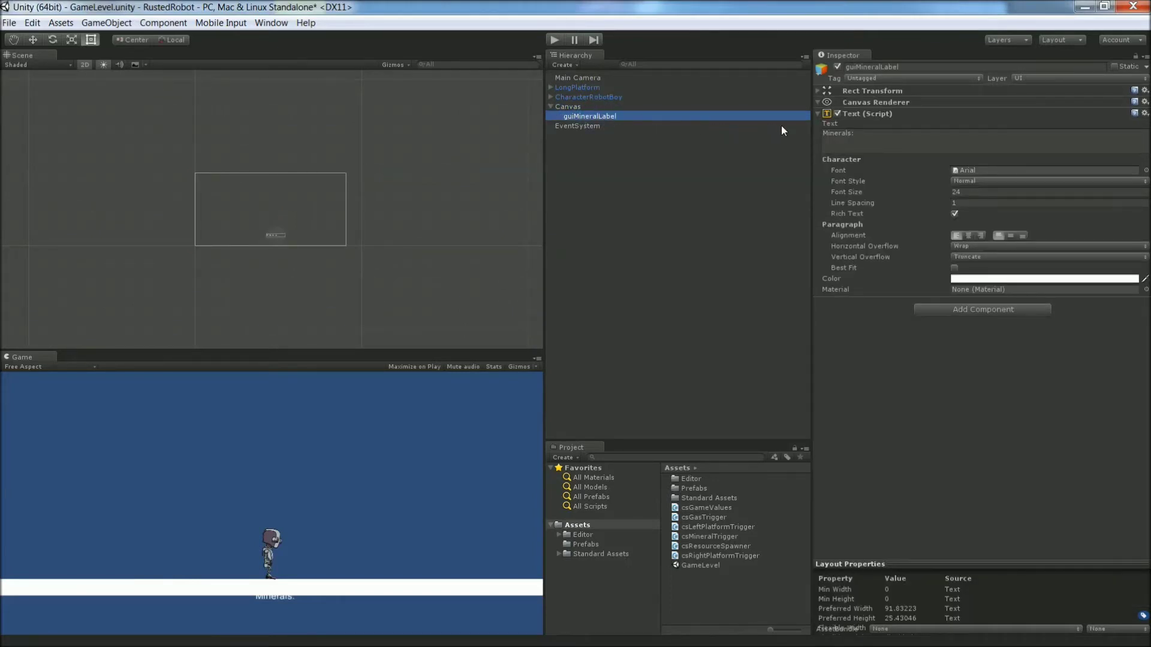
Position guiMineralLabel at Pos X -100, Pos Y -25 and frame it in the Scene view.
click(818, 91)
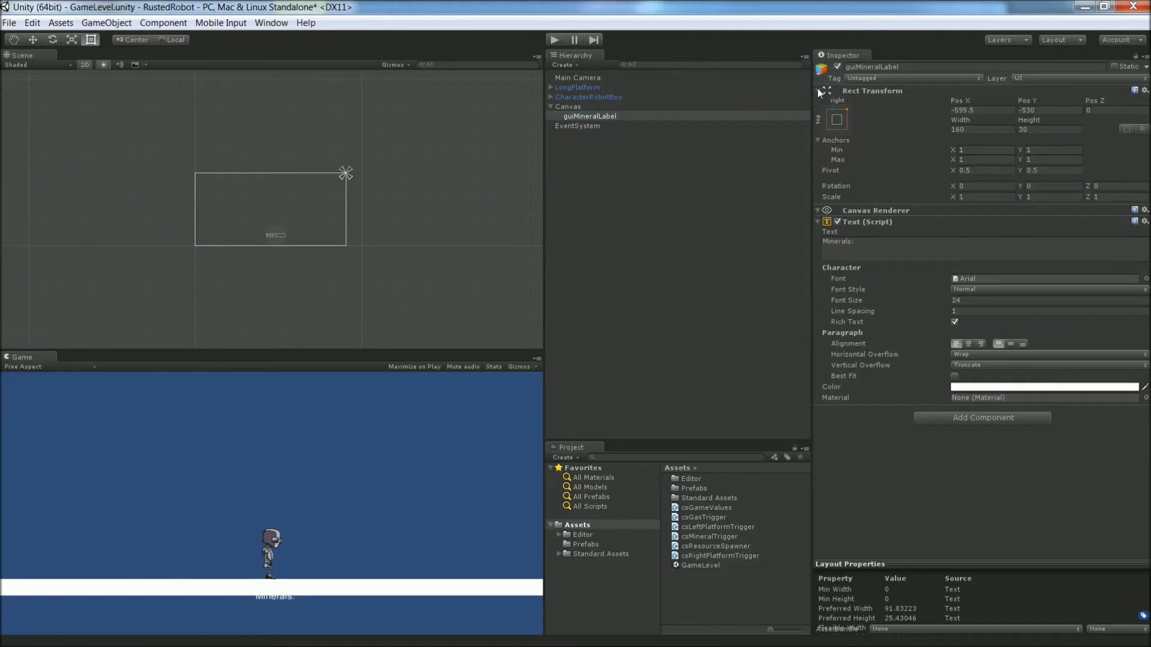
click(992, 112)
text(-100)
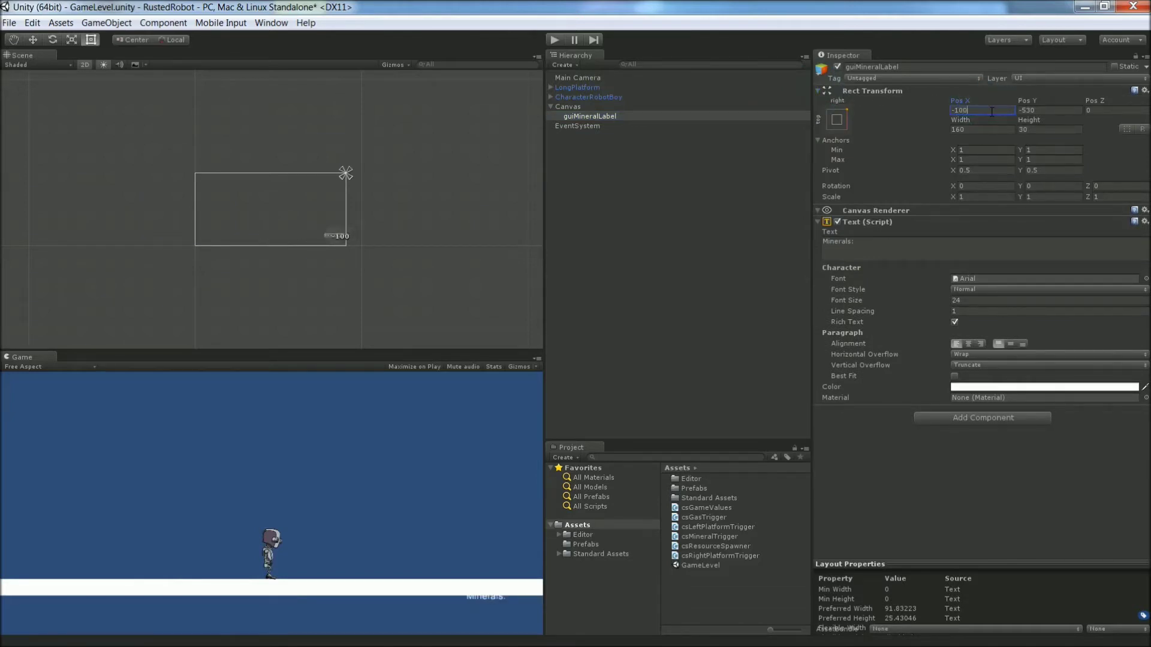
click(1046, 111)
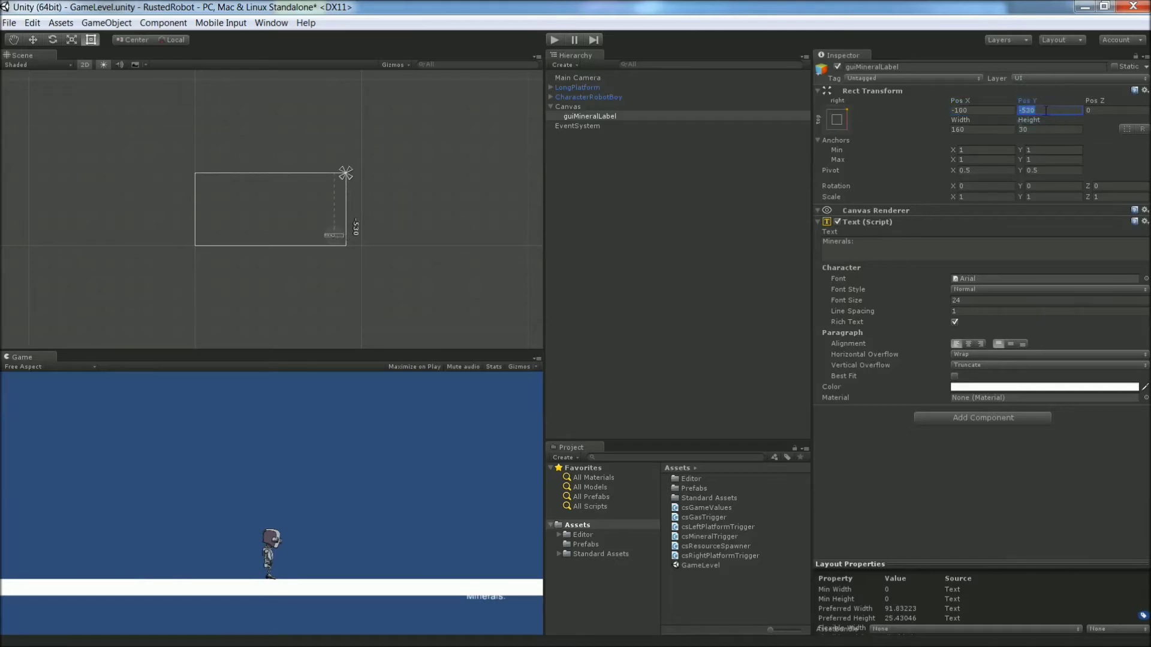
text(-25)
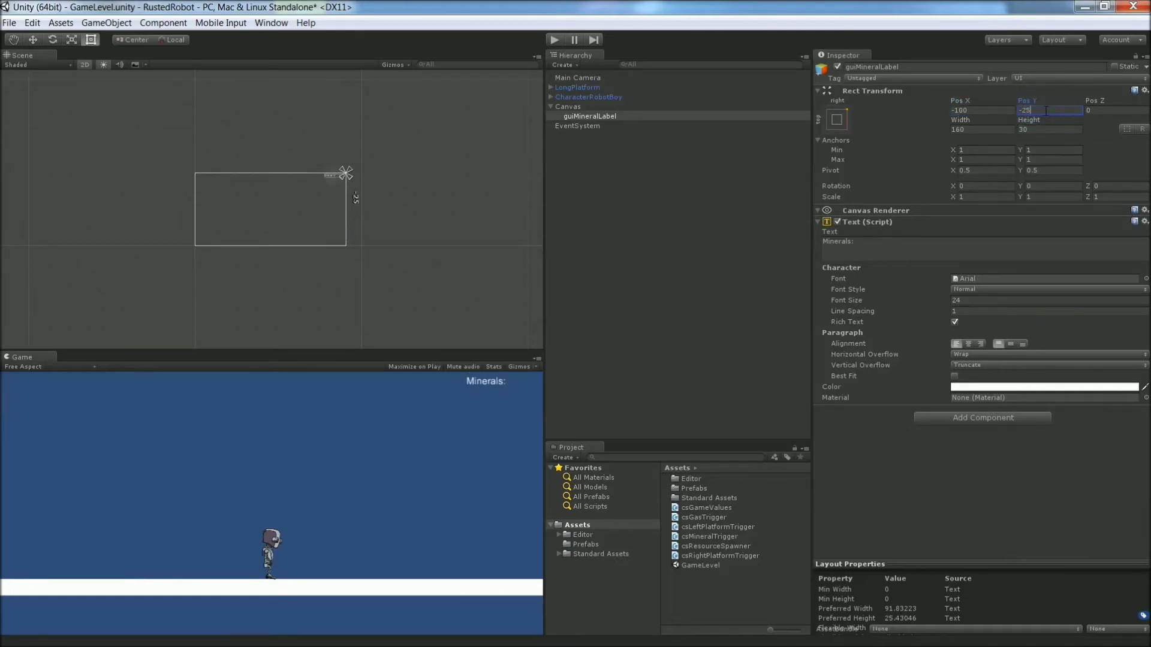
double_click(590, 120)
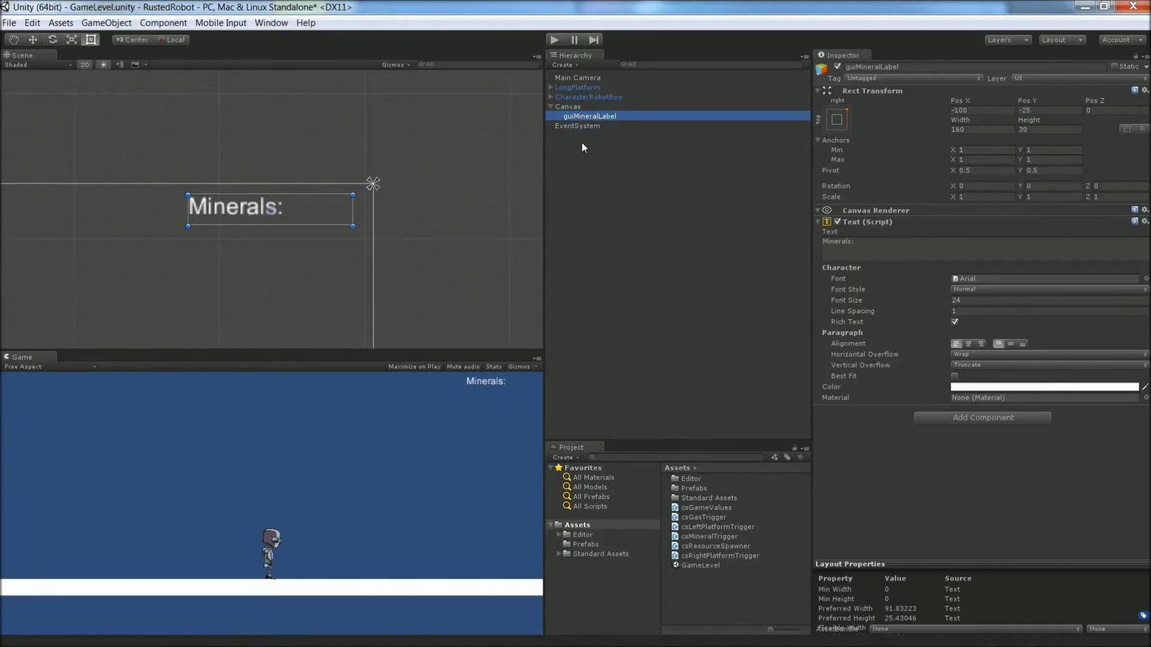
Duplicate guiMineralLabel, rename the copy guiGasLabel, and make it read 'Gas:'.
right_click(588, 119)
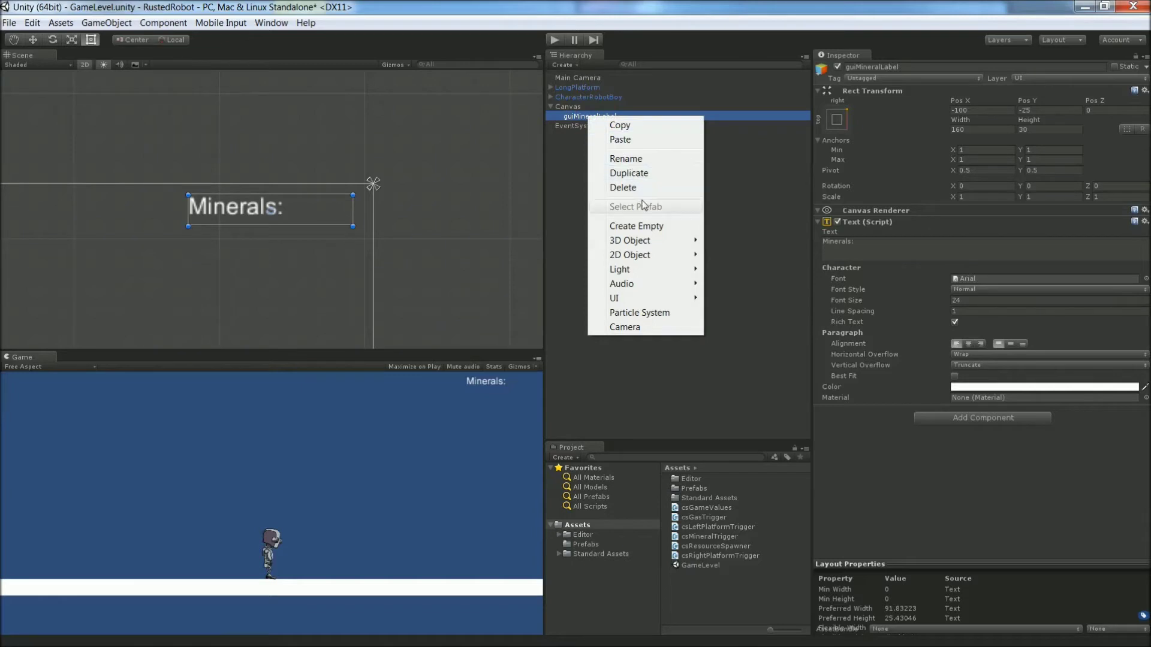
click(629, 173)
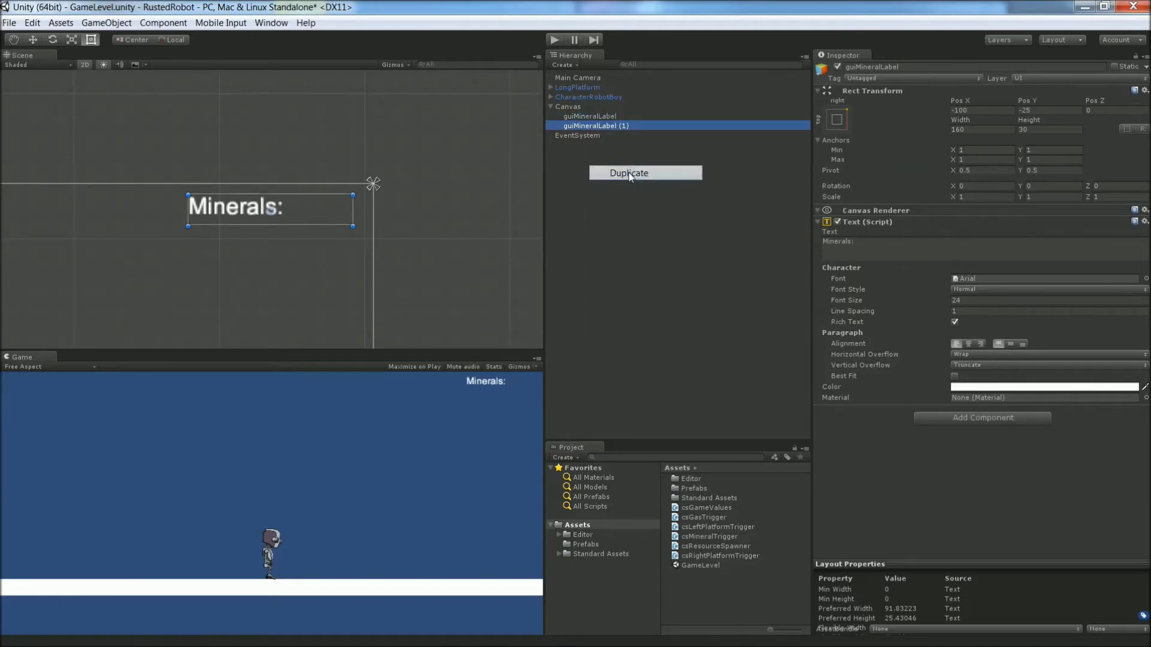
click(594, 127)
text(gui)
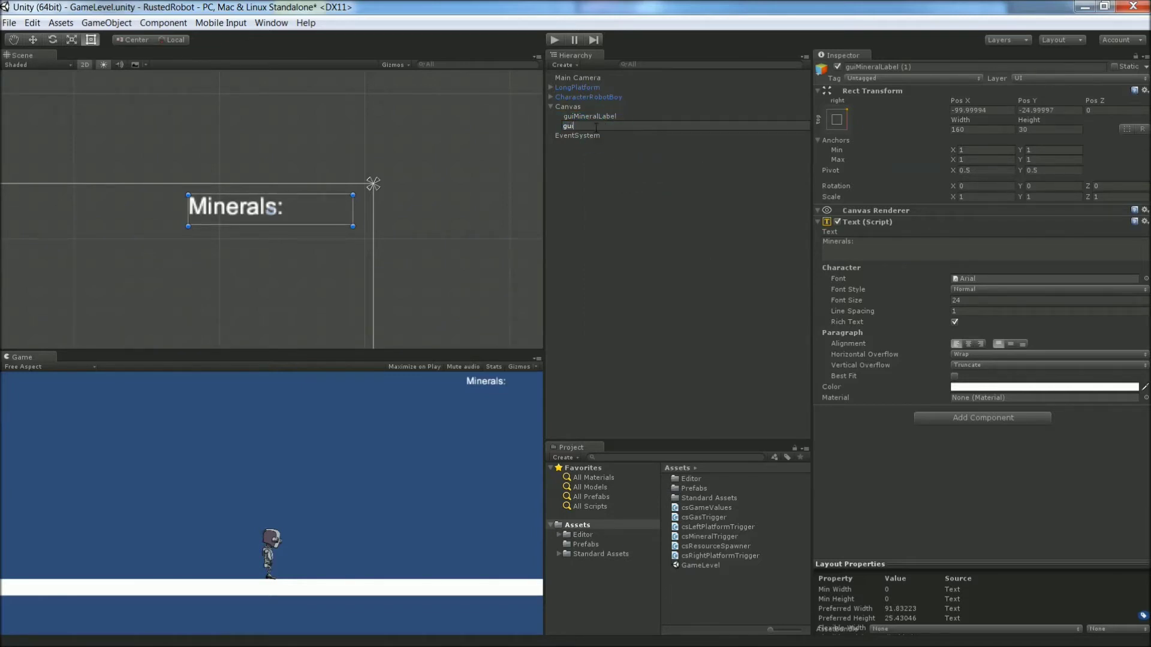
text(GasLabel)
click(846, 247)
text(Gas:)
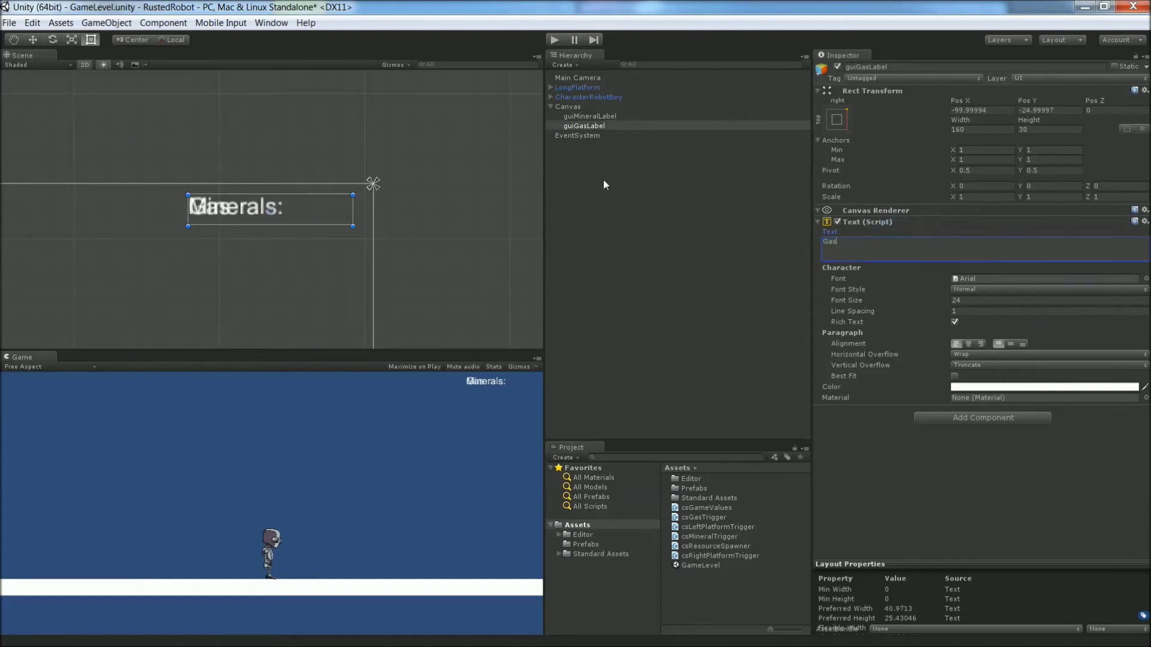
Place guiGasLabel at Pos X -56, Pos Y -60, just below the Minerals label.
click(989, 110)
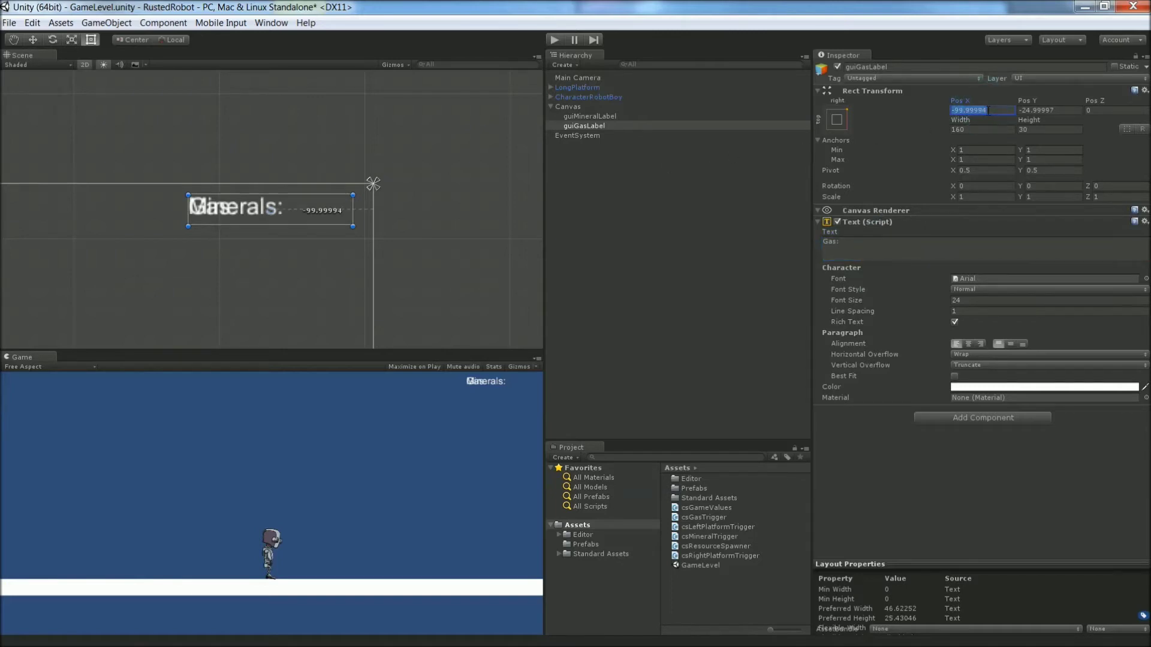
text(-56)
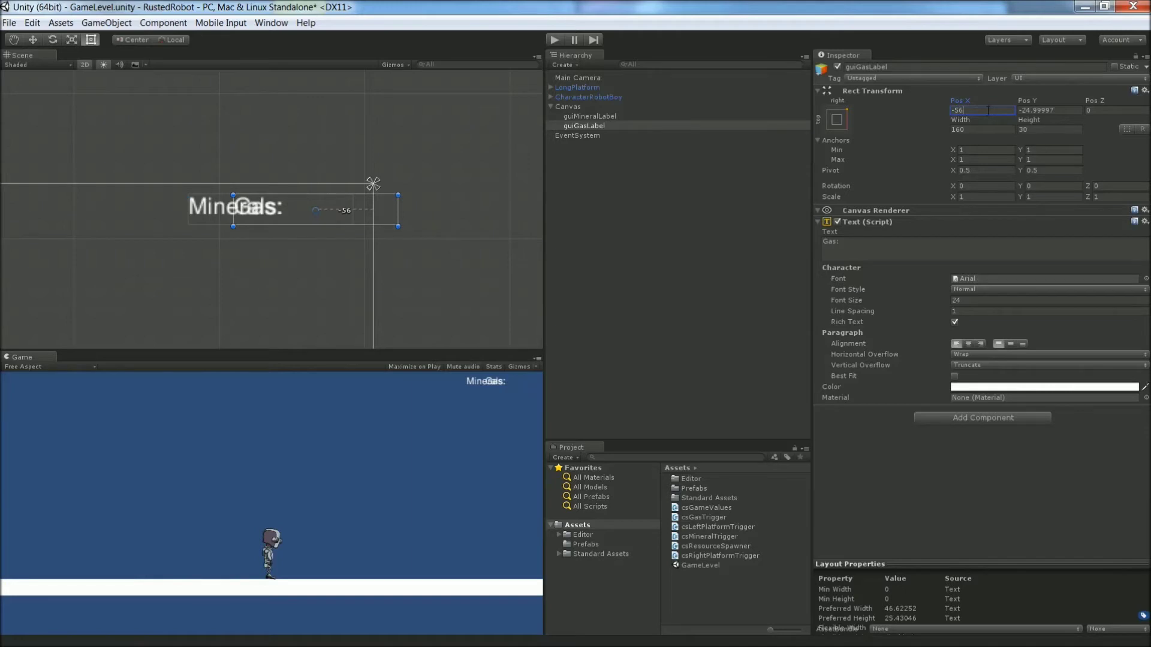
click(1037, 110)
text(-)
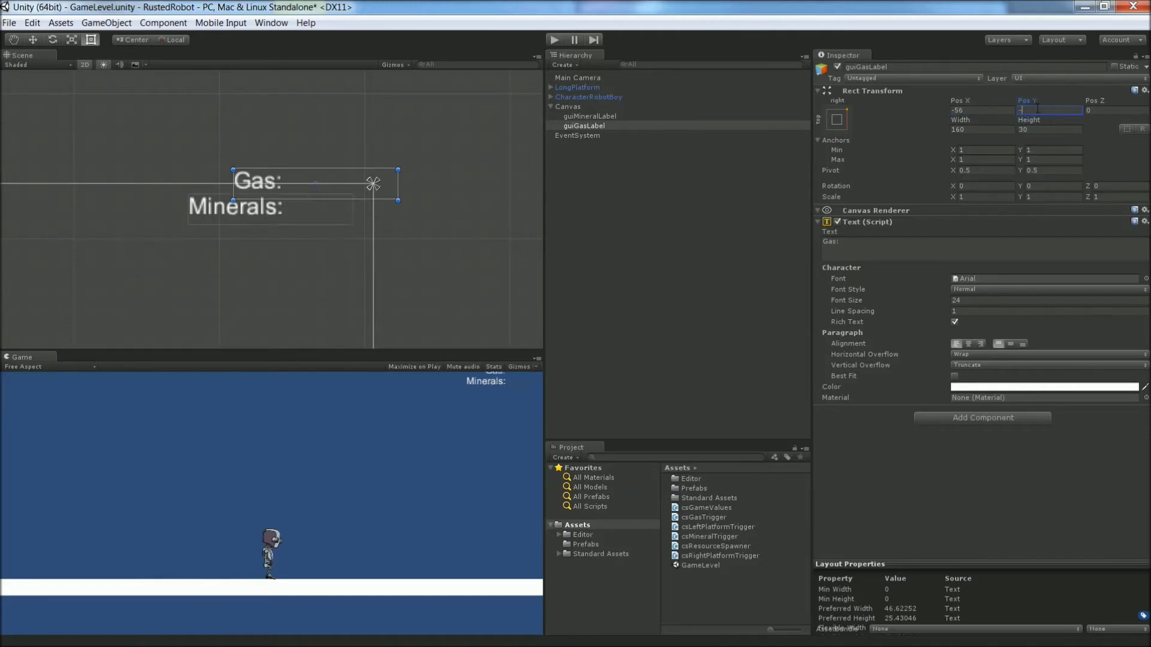
text(60)
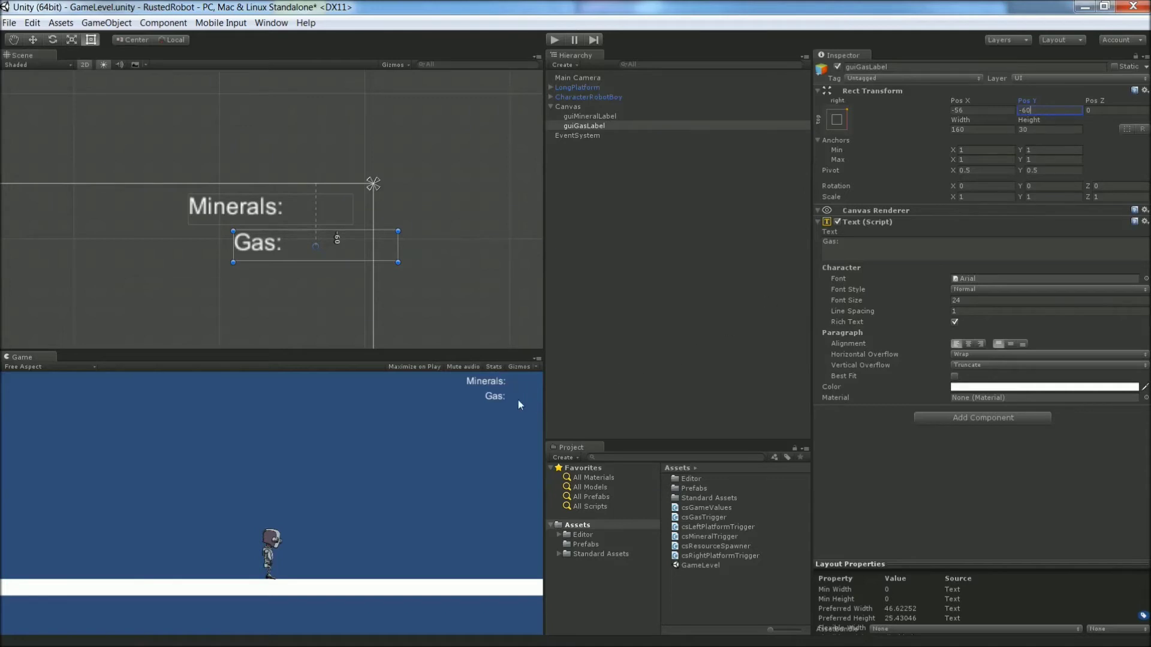
click(503, 406)
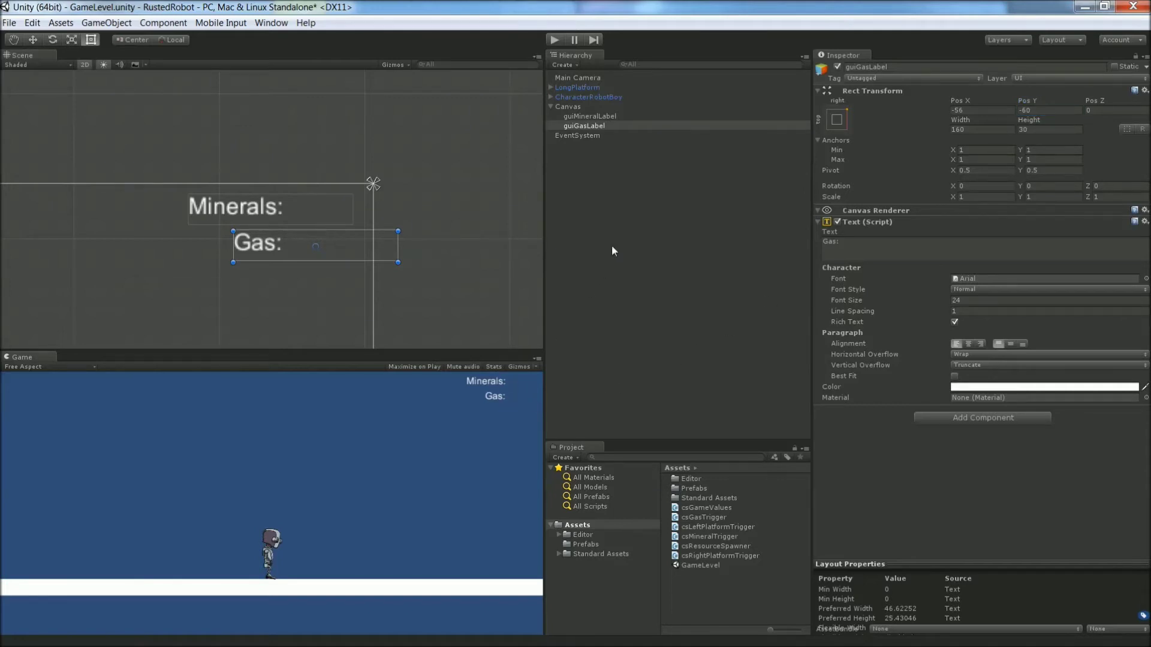
click(582, 116)
right_click(584, 117)
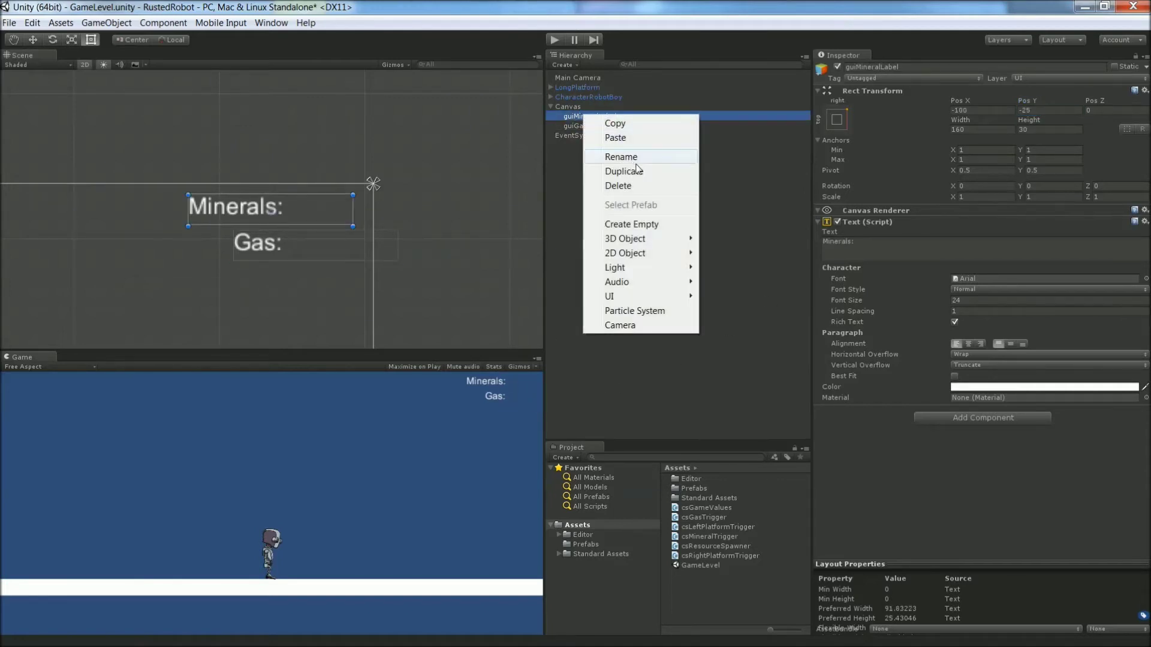
Duplicate guiMineralLabel as guiMineralCountLabel with width 75 and text 000.
click(656, 171)
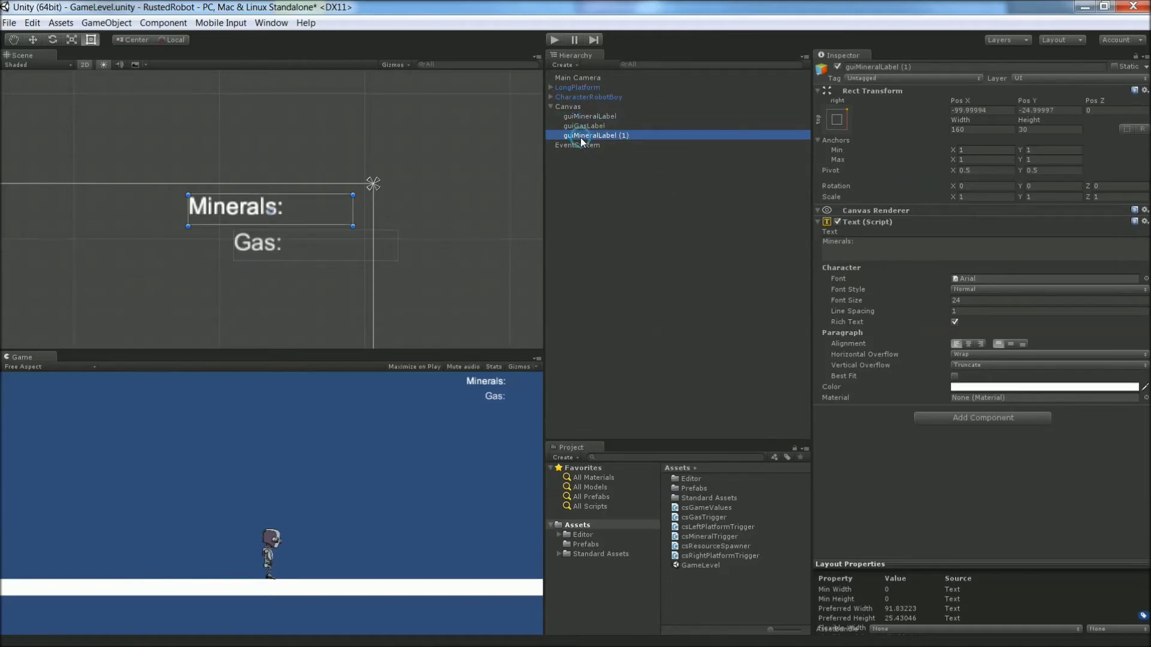
click(580, 138)
text(gui)
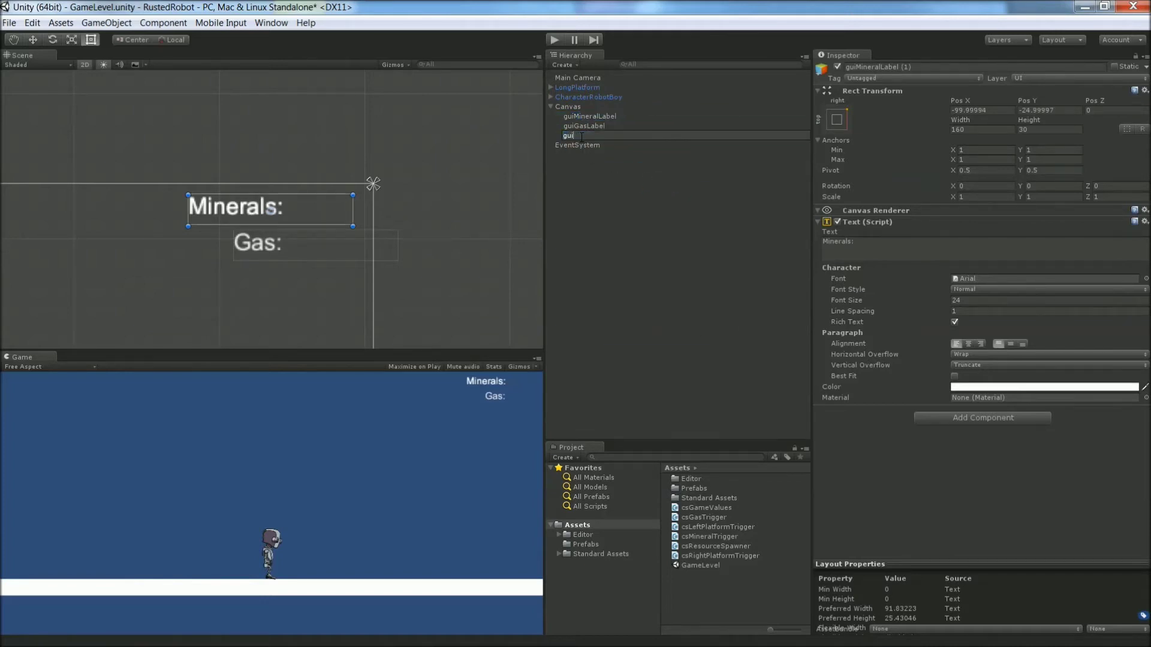
text(MineralCountLabel)
click(970, 129)
text(75)
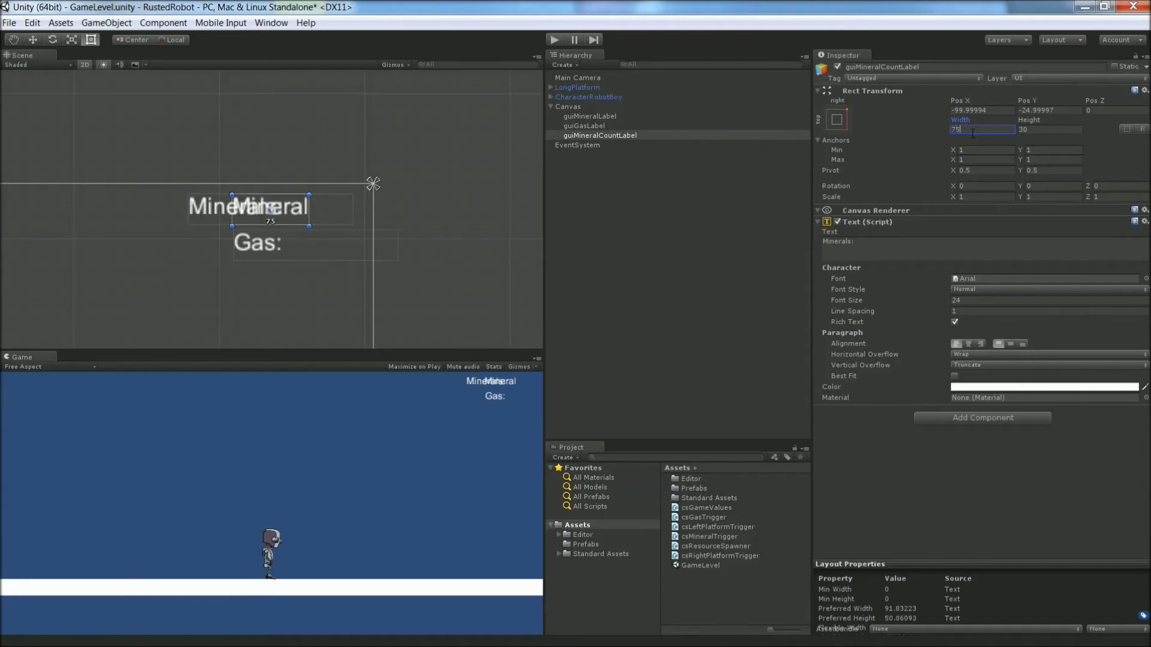
click(891, 244)
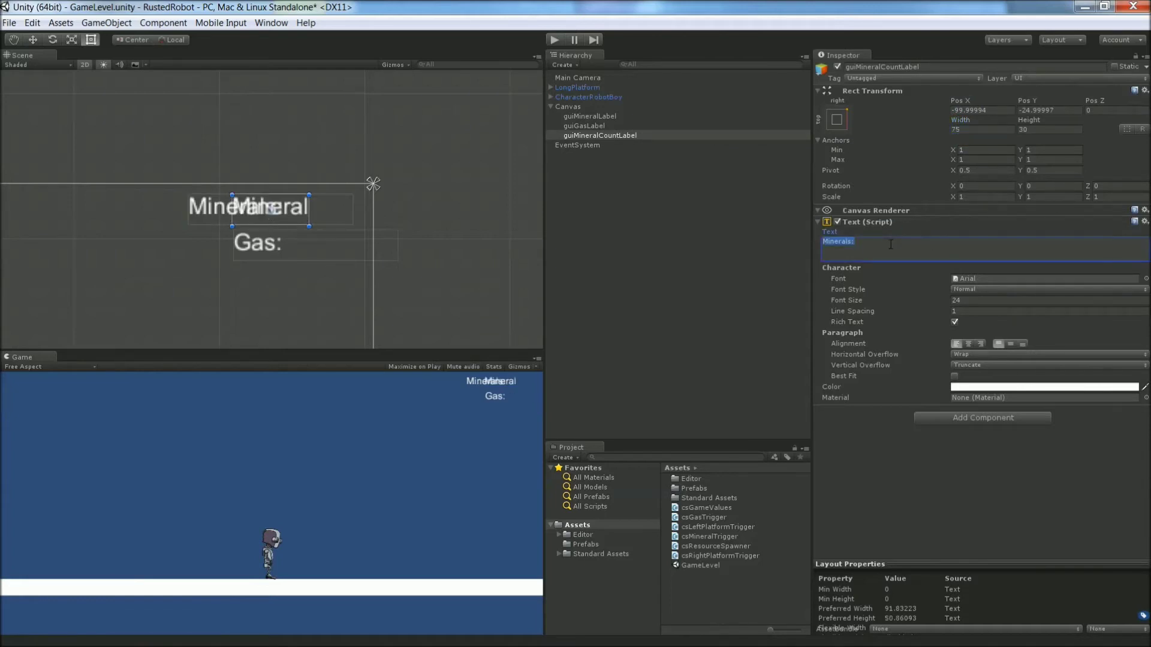
text(000)
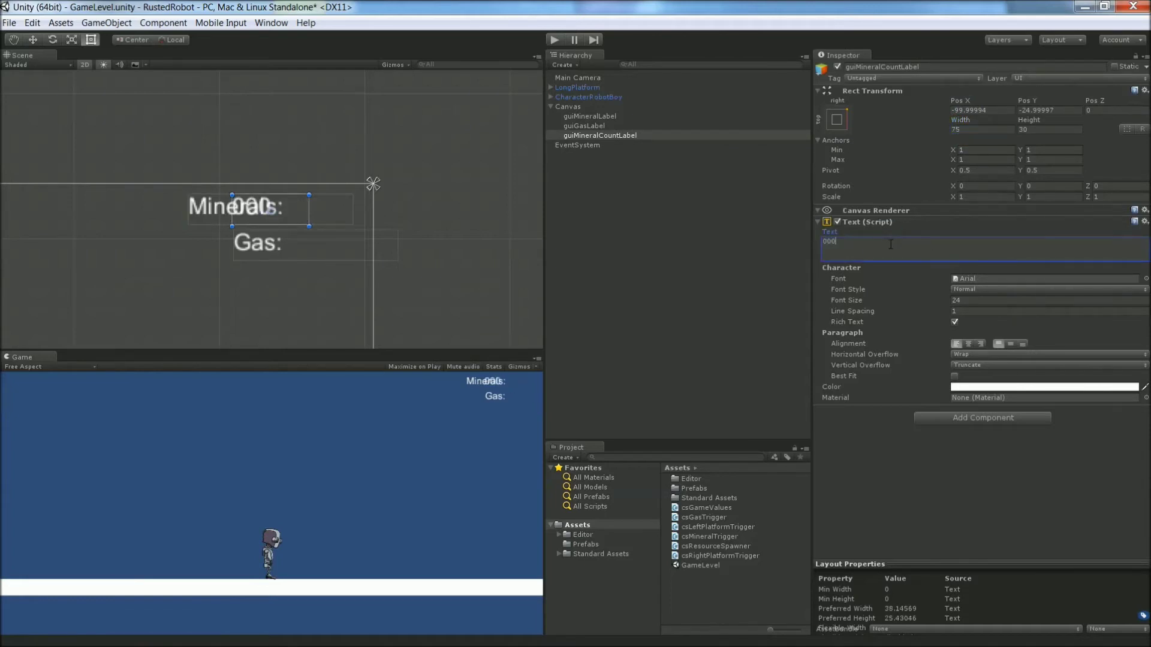
Position guiMineralCountLabel at Pos X -45, Pos Y -25.
click(969, 110)
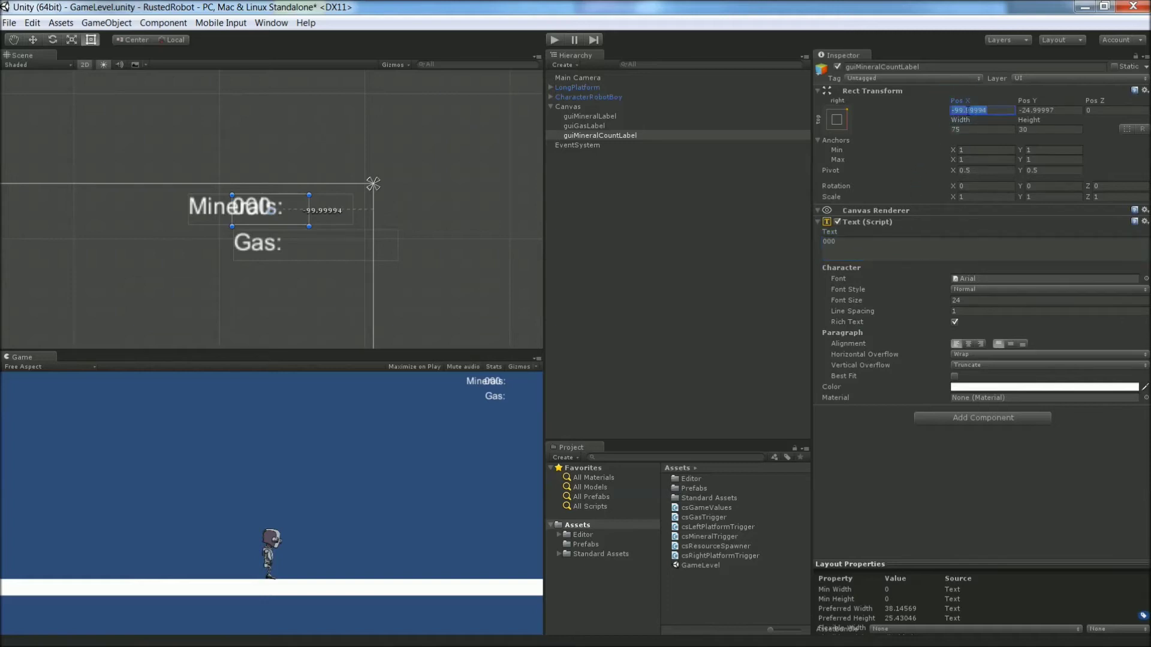
text(-55)
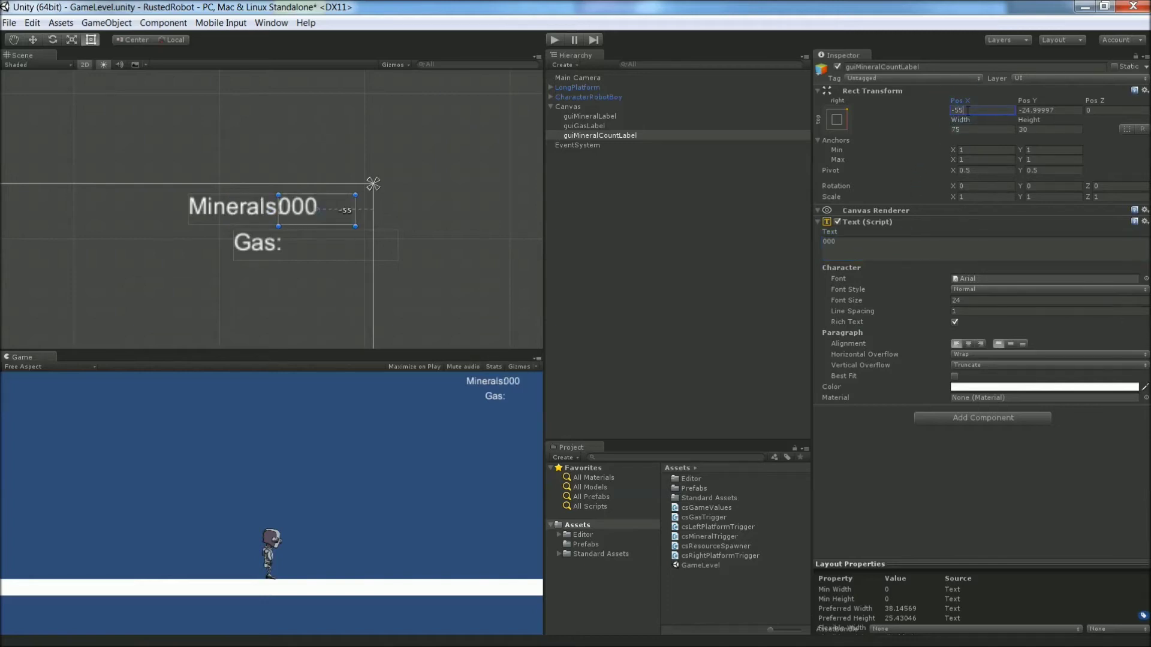
key(BackSpace)
key(BackSpace)
text(45)
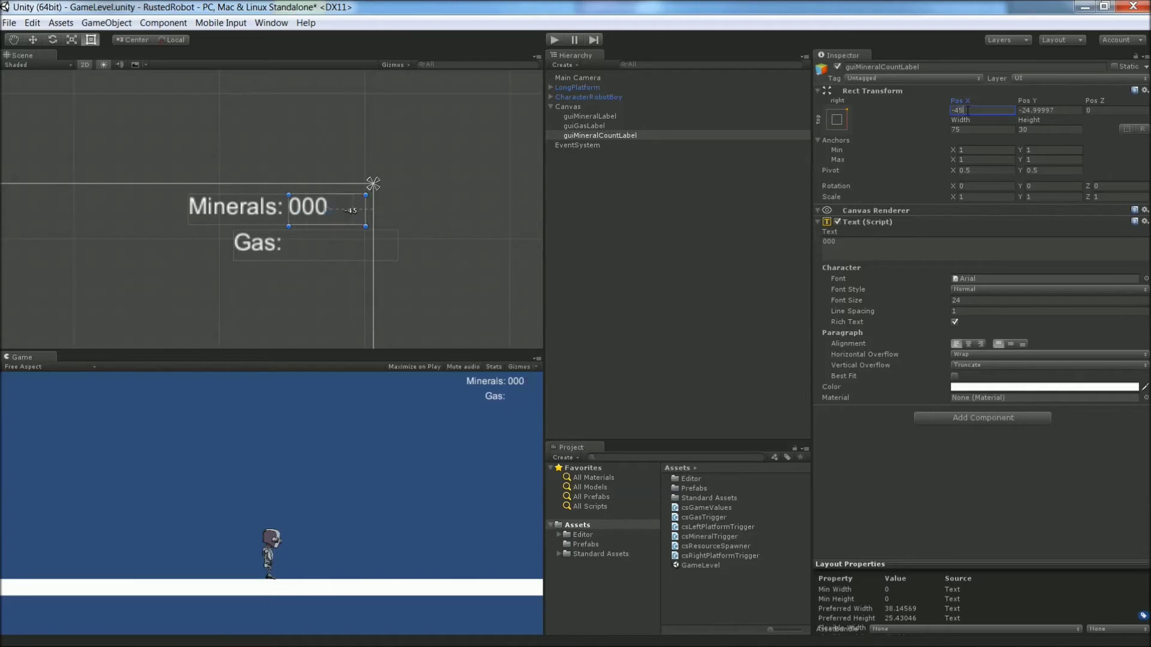
click(1032, 109)
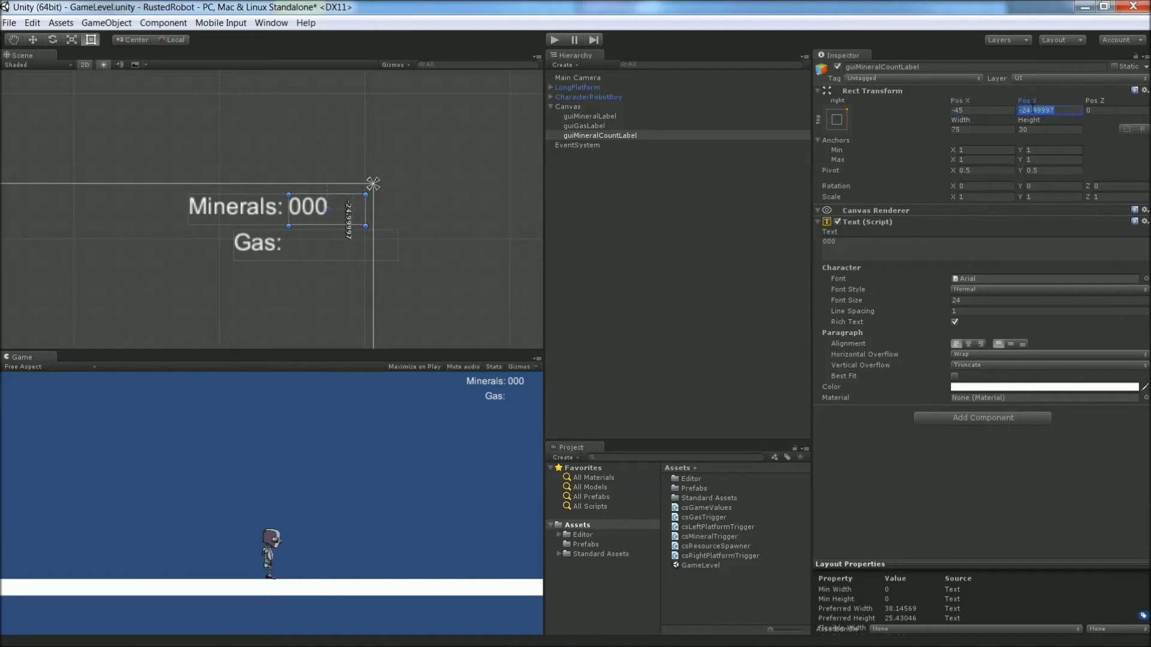
text(-25)
Duplicate guiMineralCountLabel as guiGasCountLabel and place it at Pos X -45, Pos Y -60.
right_click(618, 136)
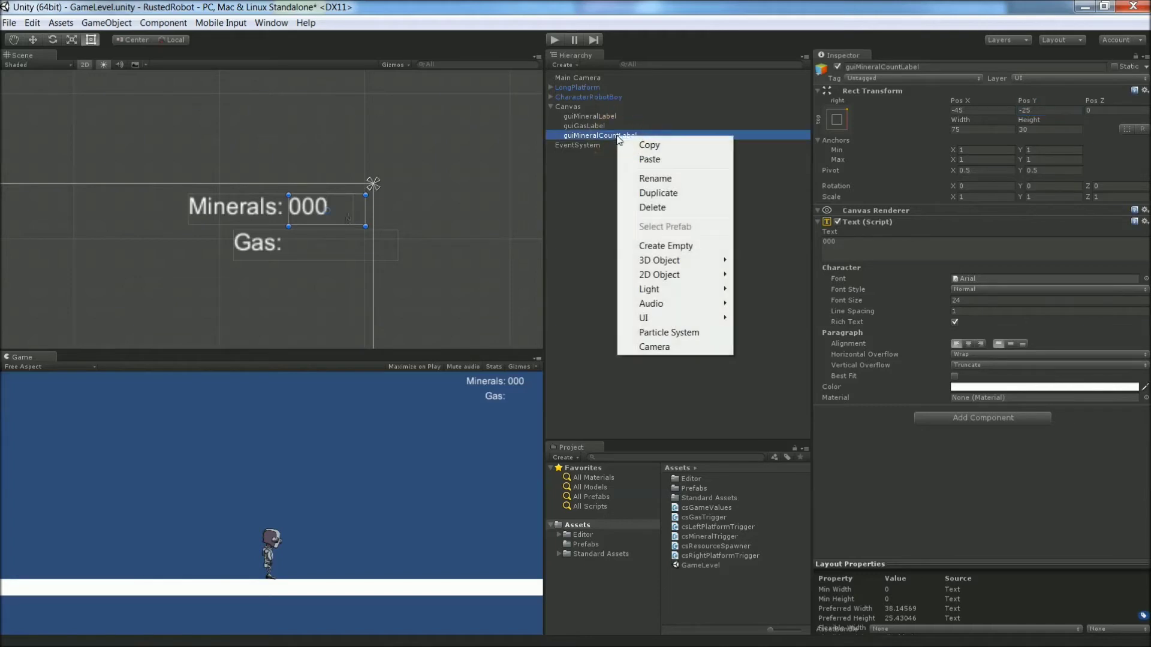
click(686, 192)
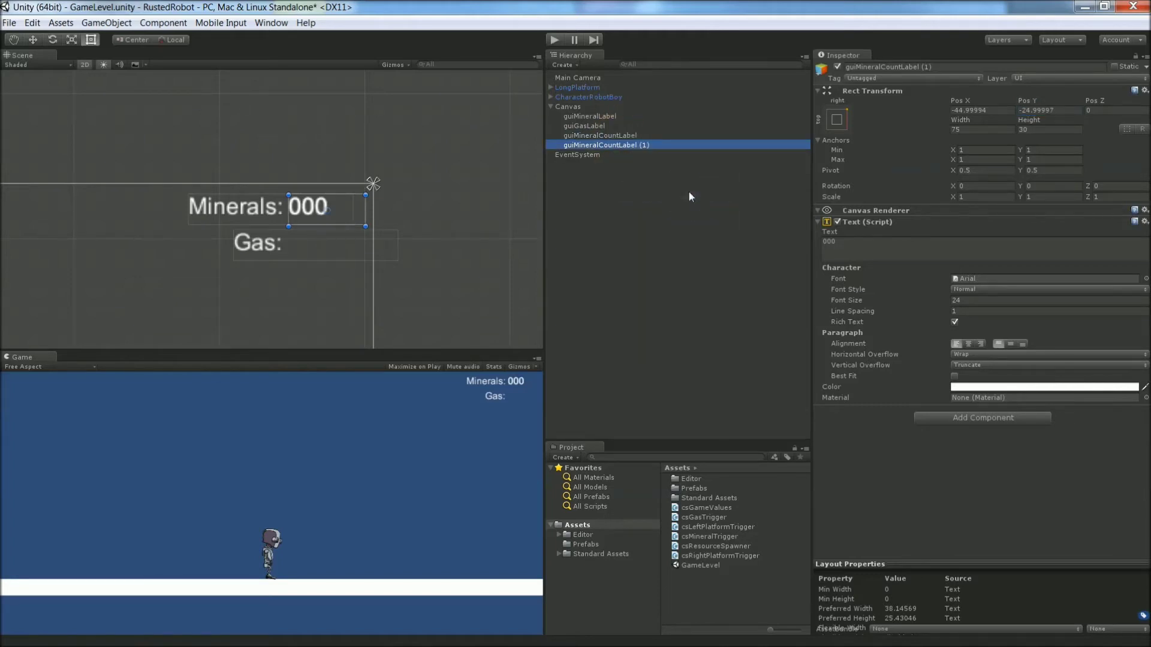
click(638, 144)
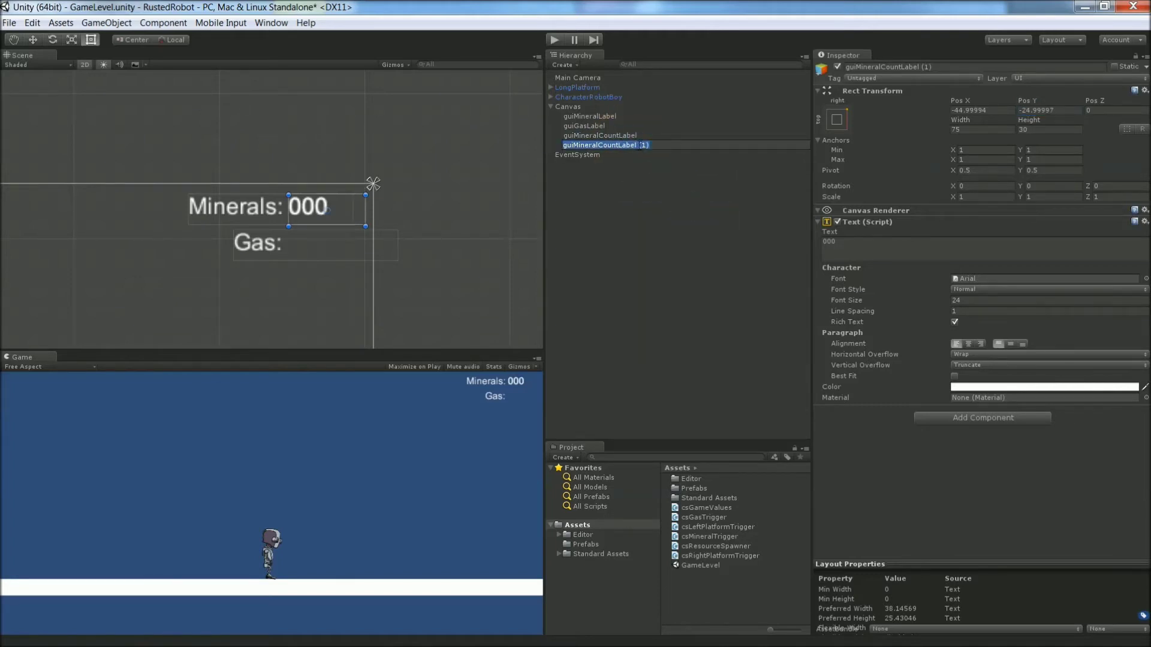
text(guiG)
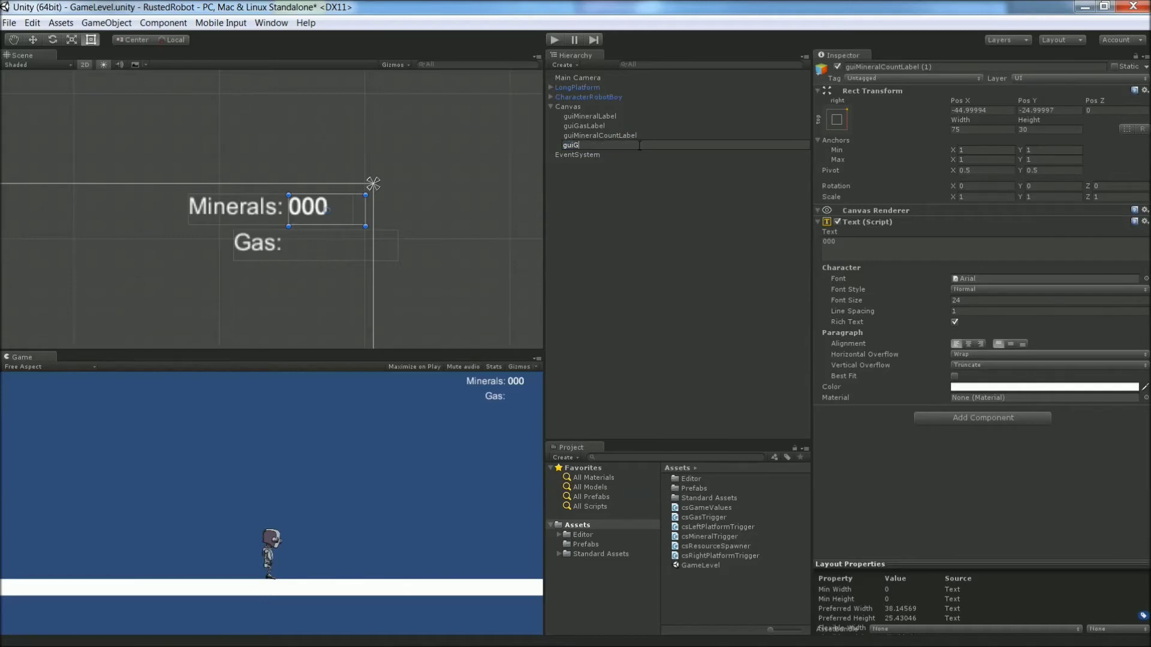
text(asCountLabel)
click(1002, 108)
text(-)
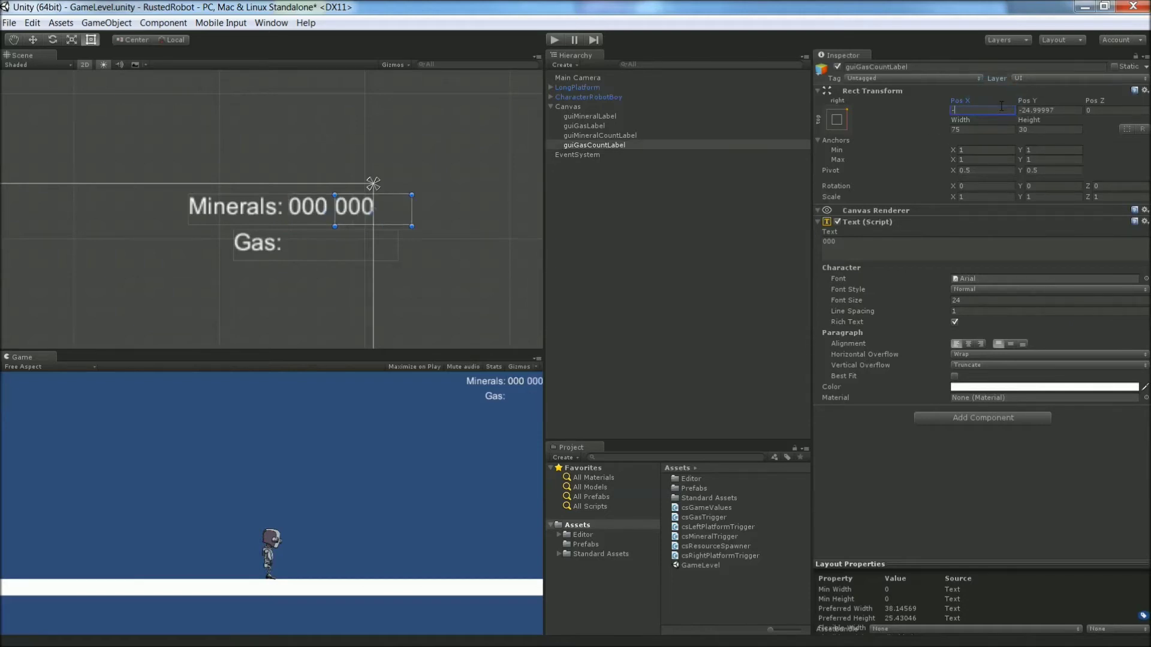
text(45)
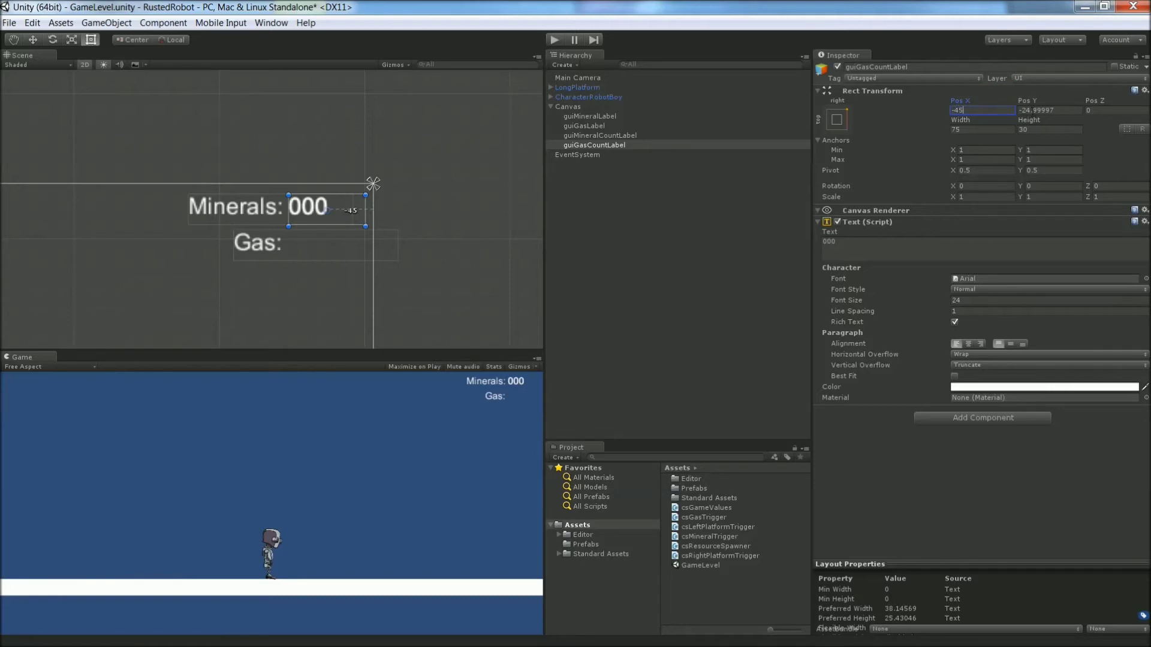
click(1038, 111)
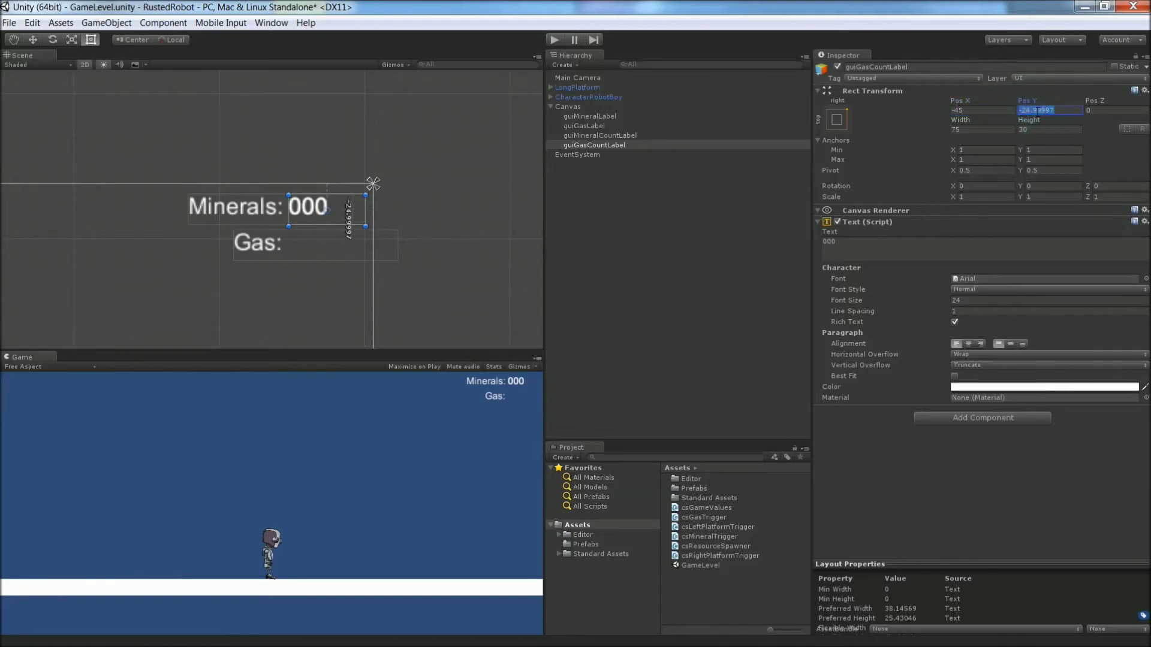
text(-)
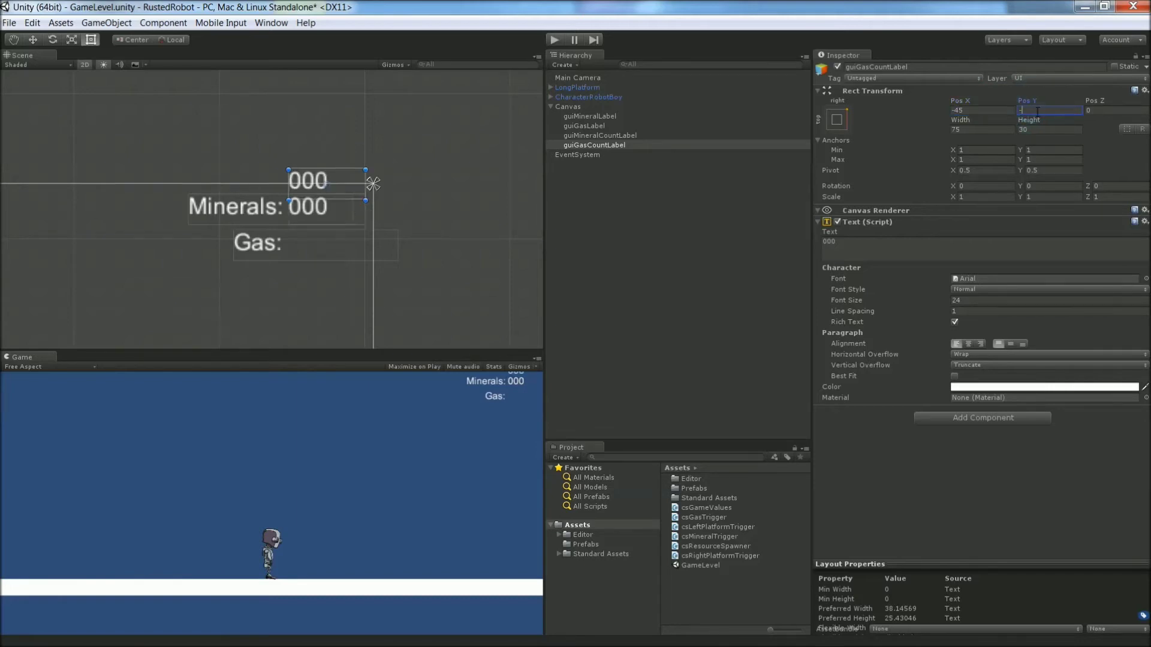
text(60)
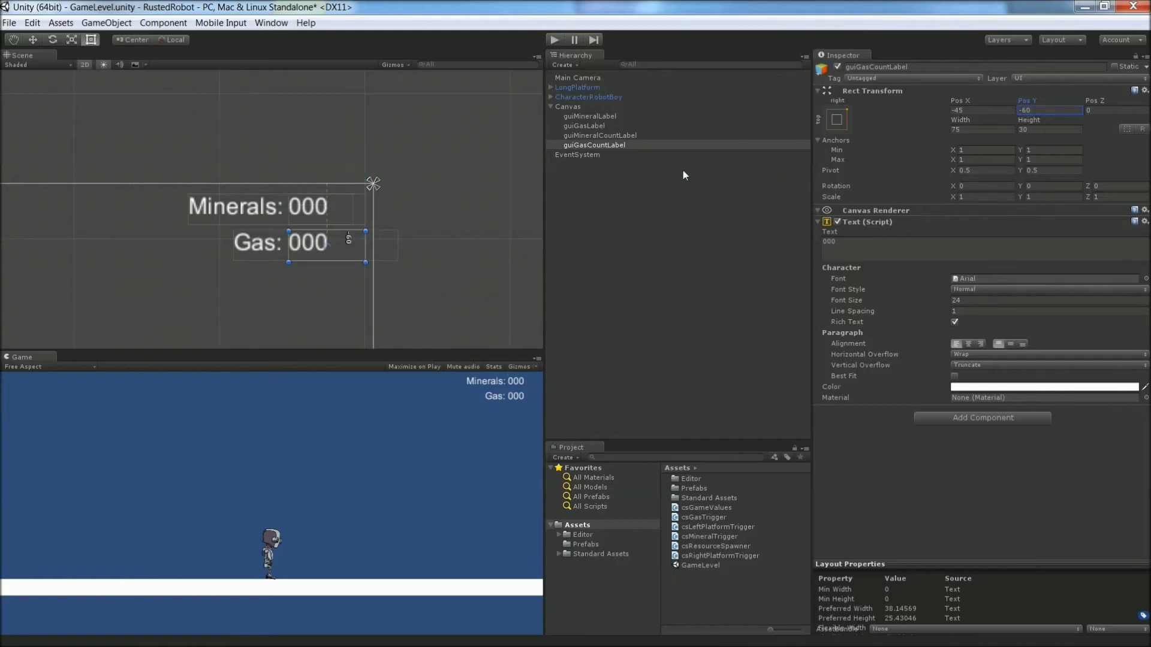
click(565, 96)
Open the csGameValues script from the Project panel in MonoDevelop and maximize the editor.
scroll(924, 445, down, 5)
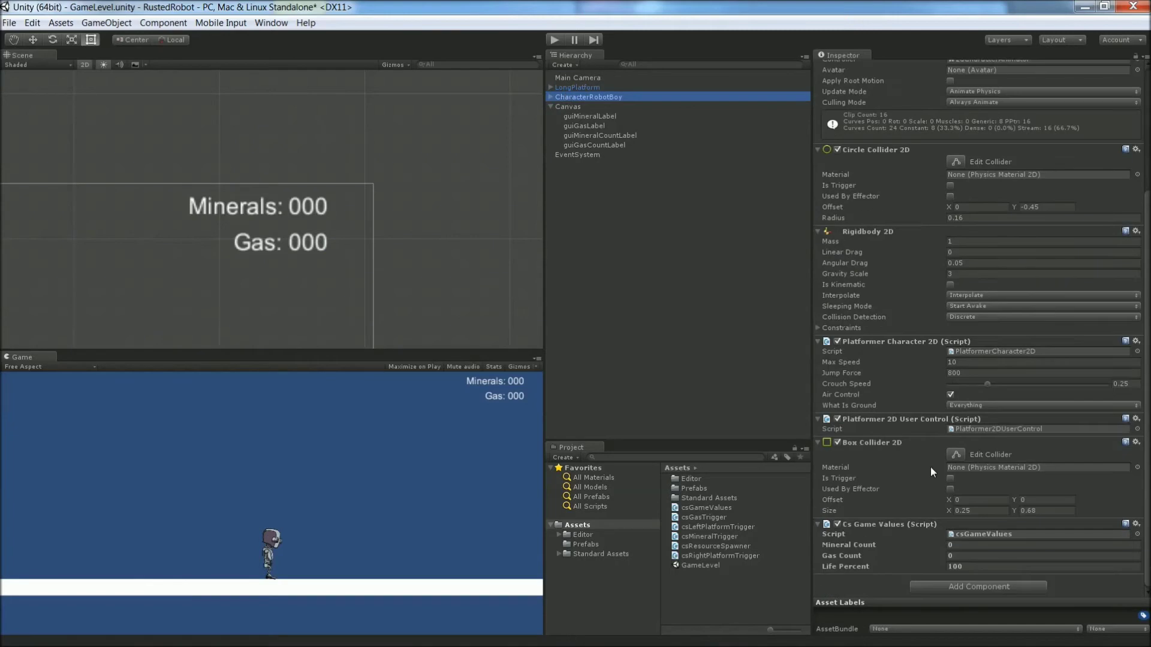
click(973, 534)
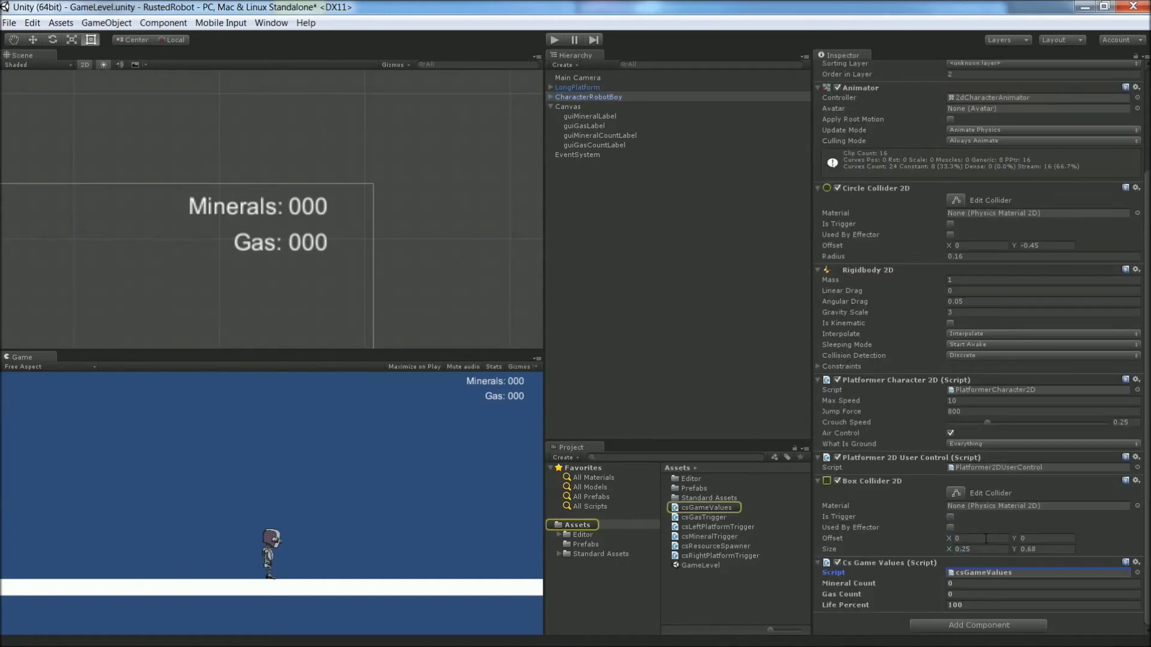
click(1017, 574)
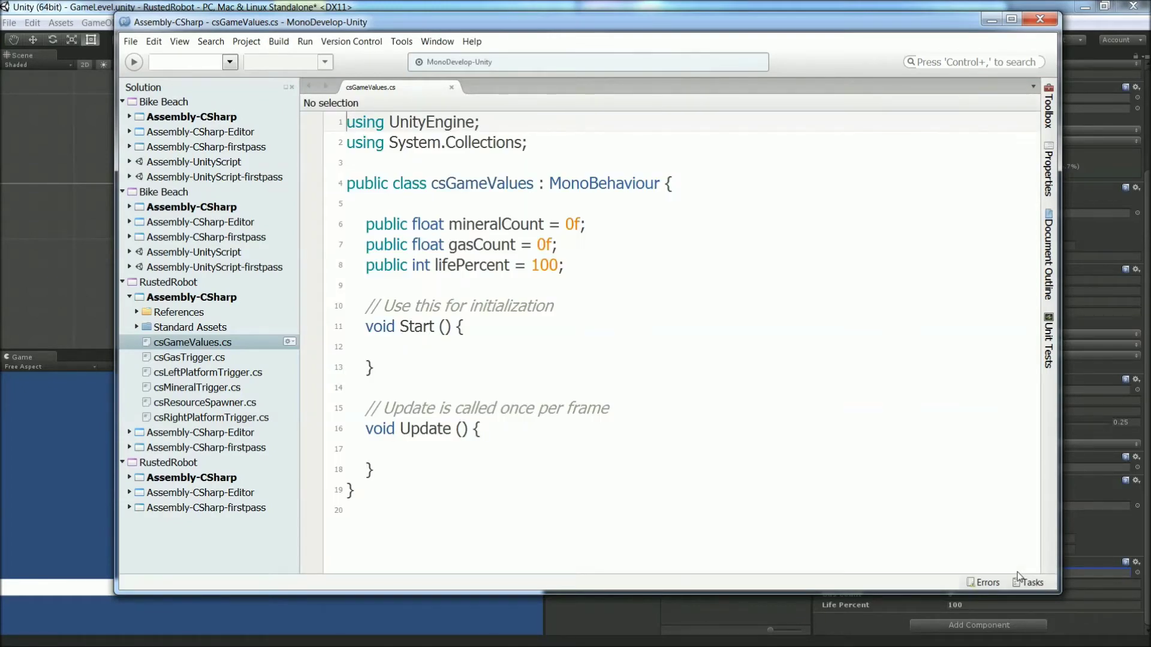
click(1012, 19)
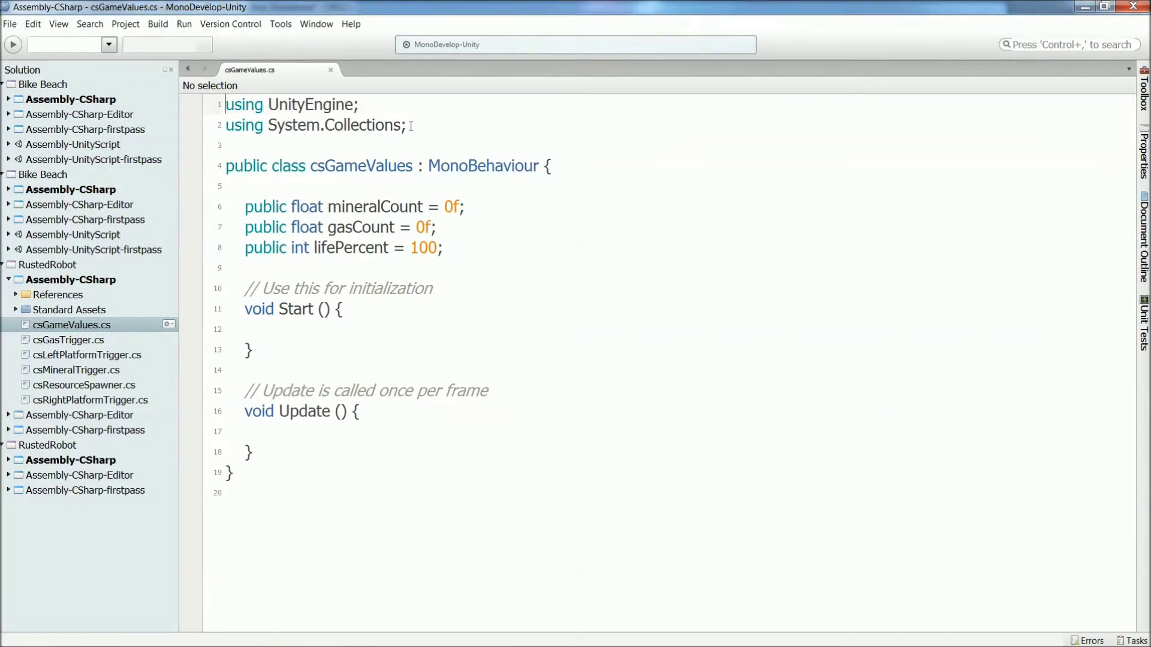
Add public UnityEngine.UI.Text fields mineralCountLabel and gasCountLabel below lifePercent.
click(469, 247)
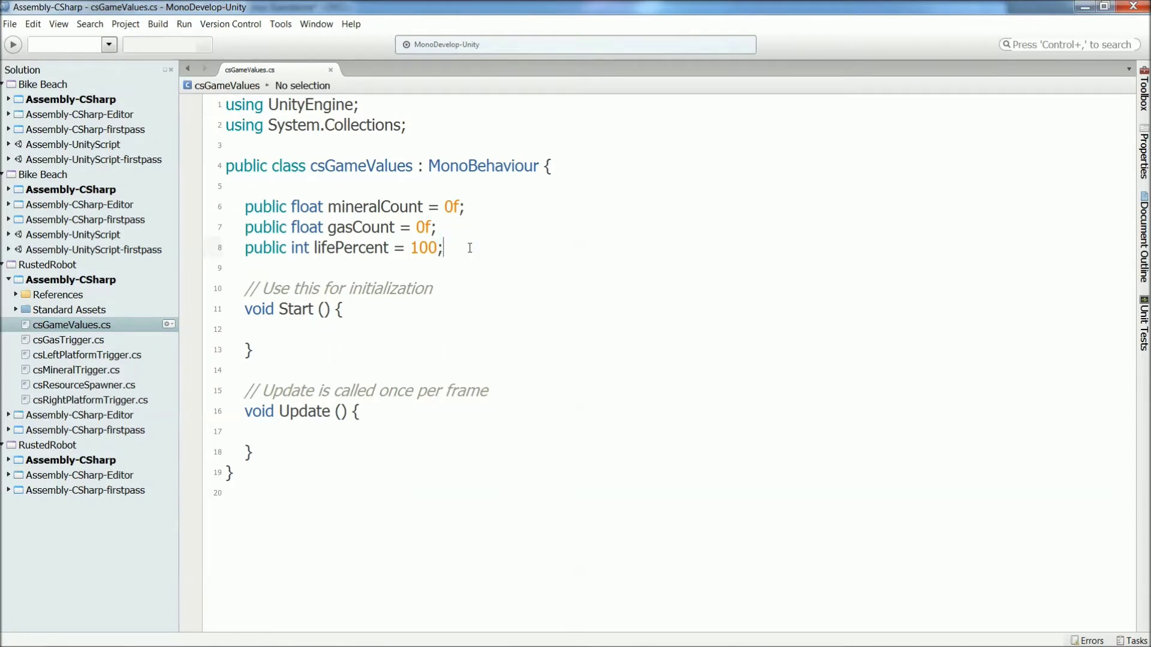
key(Return)
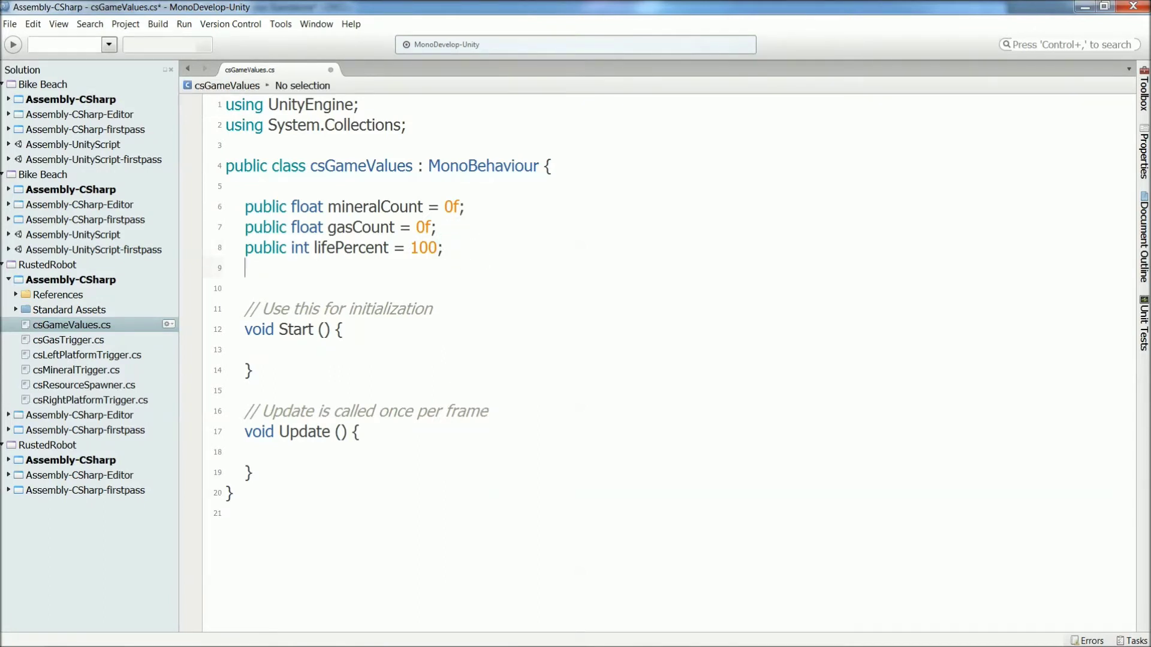
text(public )
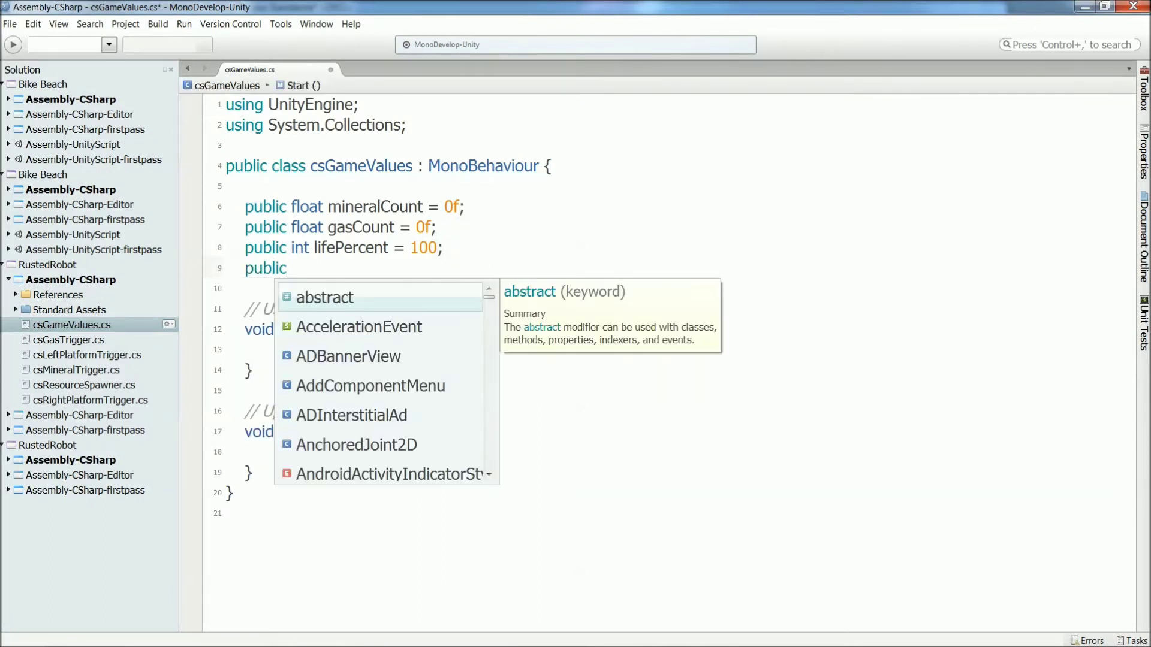
text(Unit)
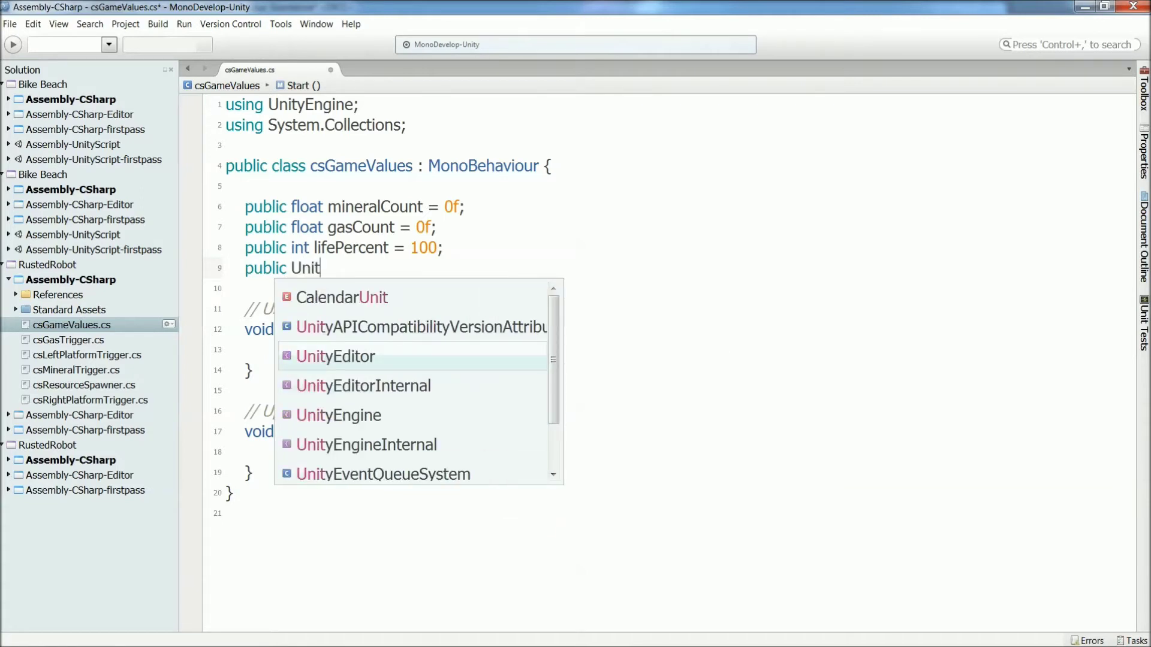
text(yEngine)
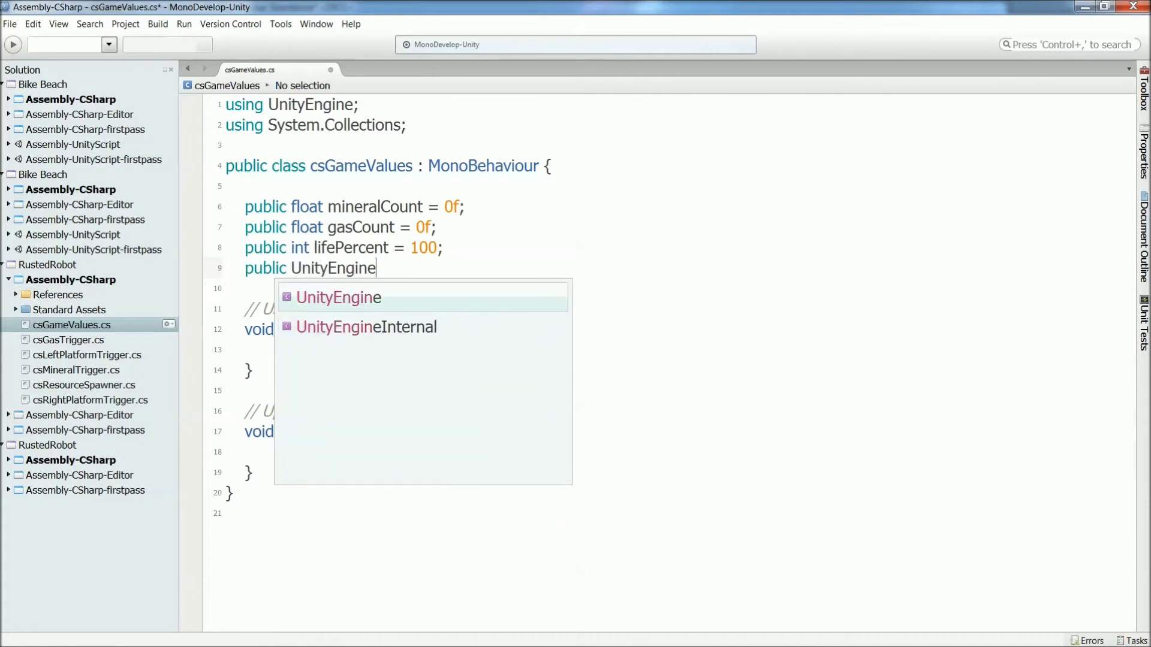
text(.UI.)
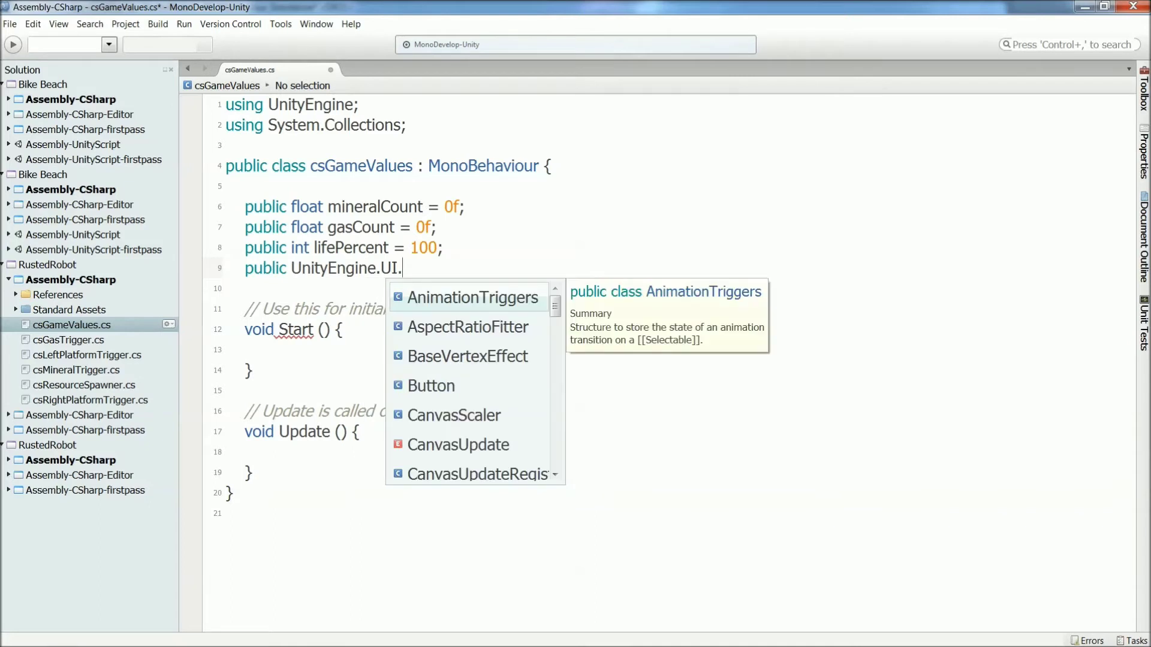
text(Text)
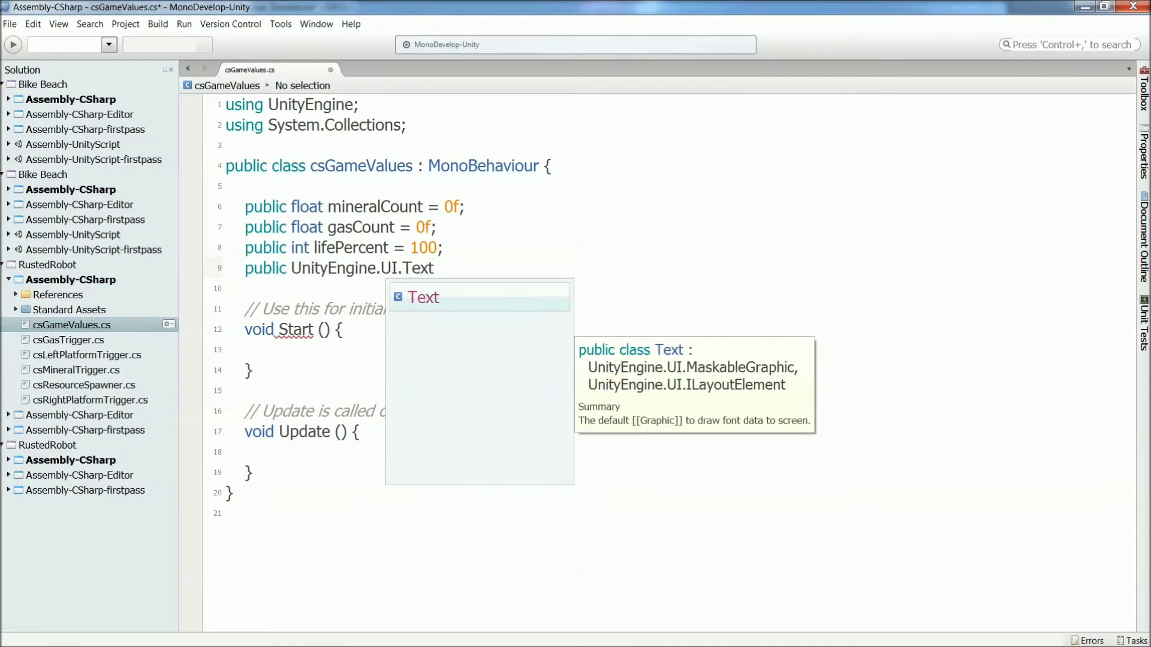
text( miner)
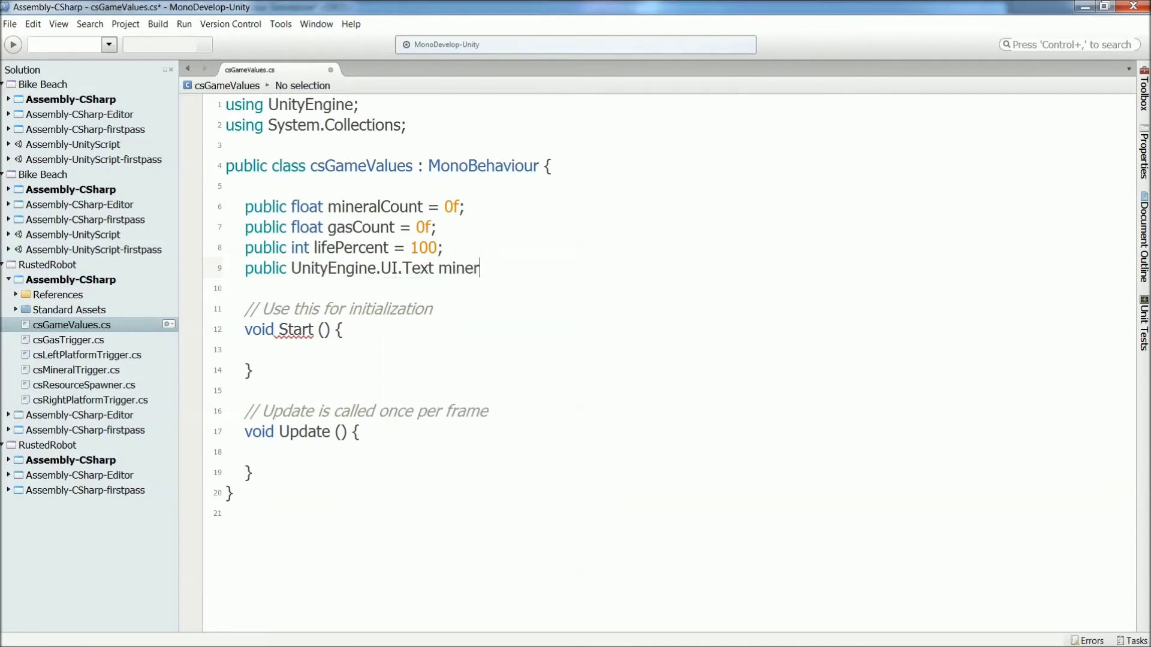
text(alCountLabel;)
key(Return)
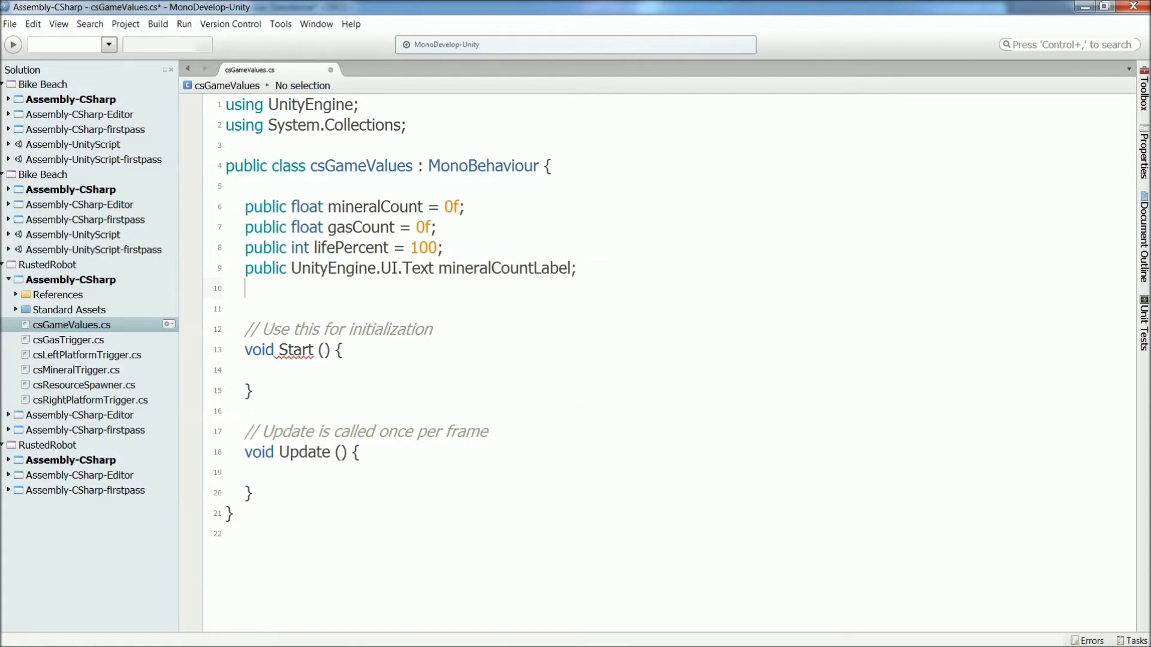
text(public )
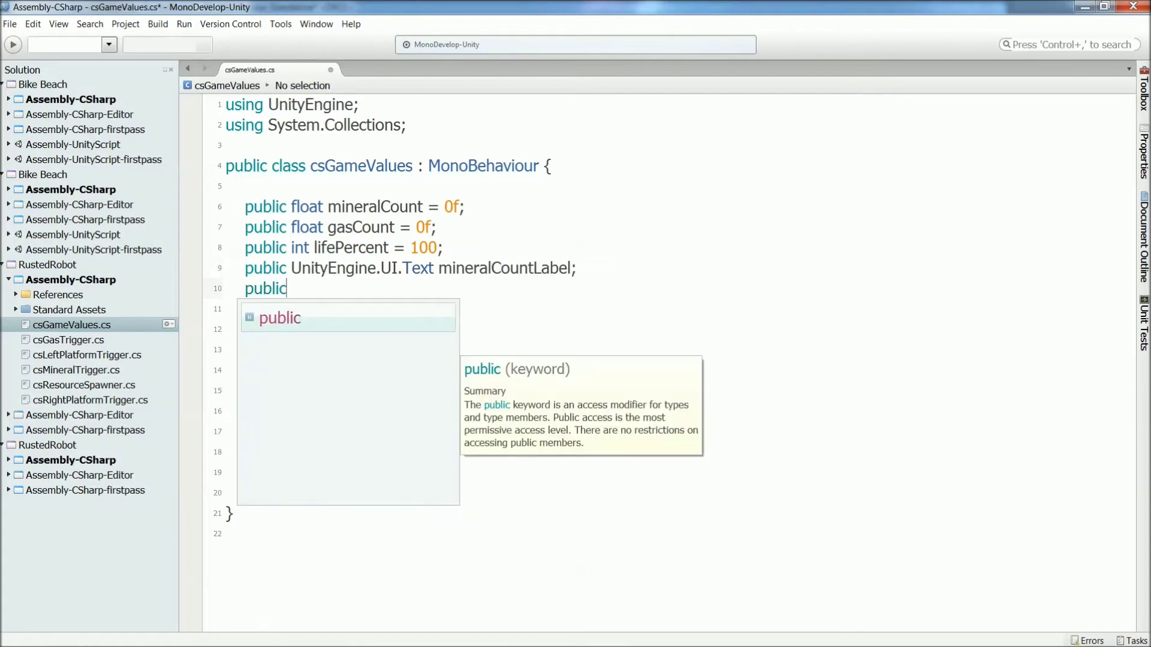
text(UnityE)
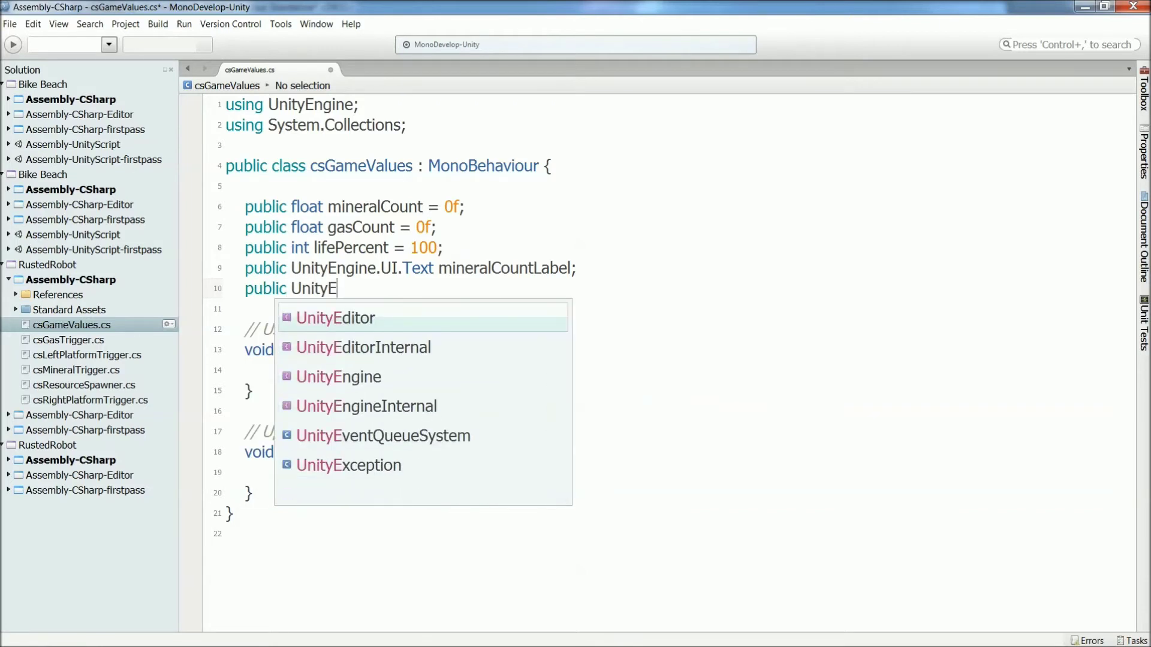
text(ngine.UI.)
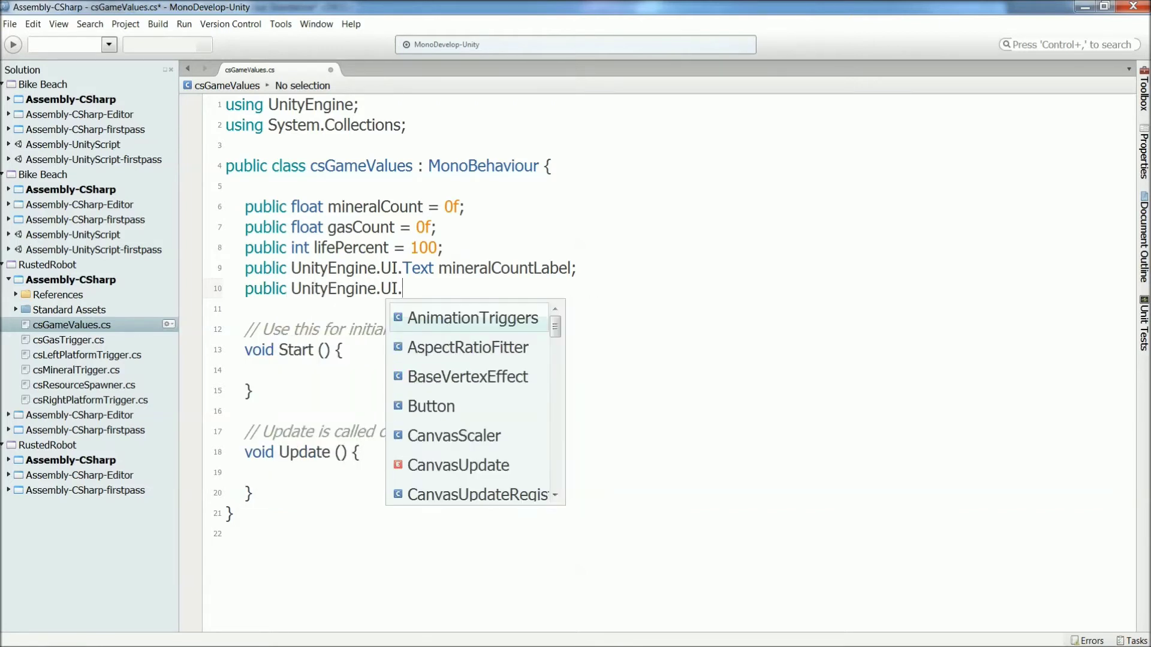
text(Text)
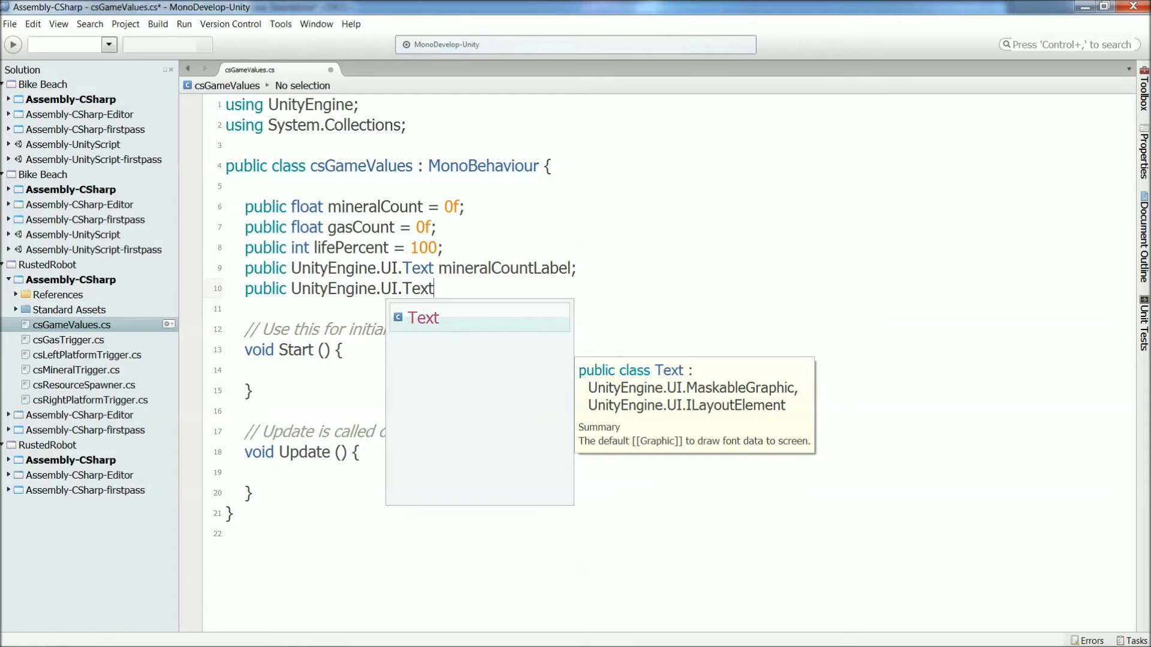
text( gas)
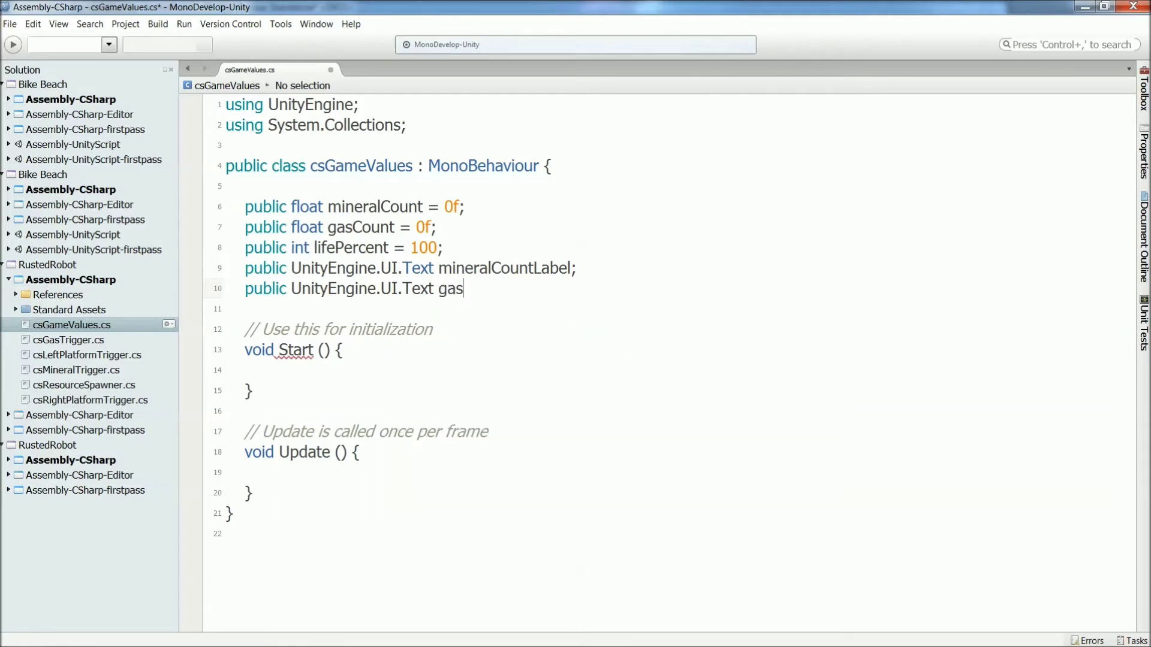
text(CountLabel;)
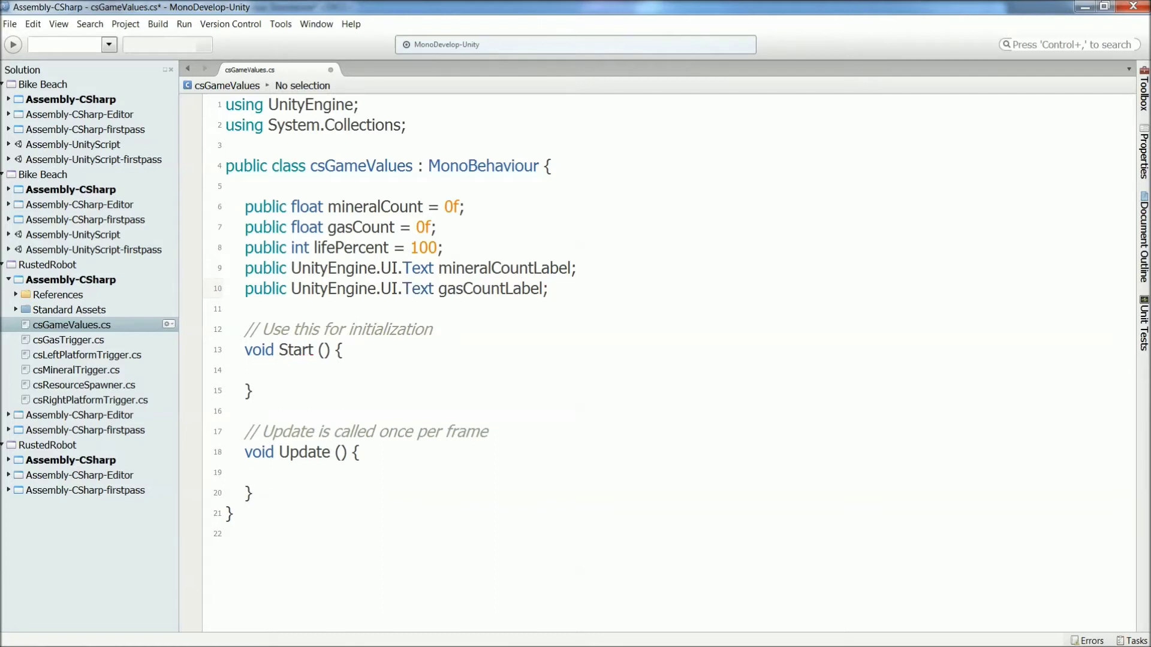
click(360, 473)
In Update, set mineralCountLabel.text and gasCountLabel.text from ((int)mineralCount) and ((int)gasCount), each converted with .ToString().
text(mineralCo)
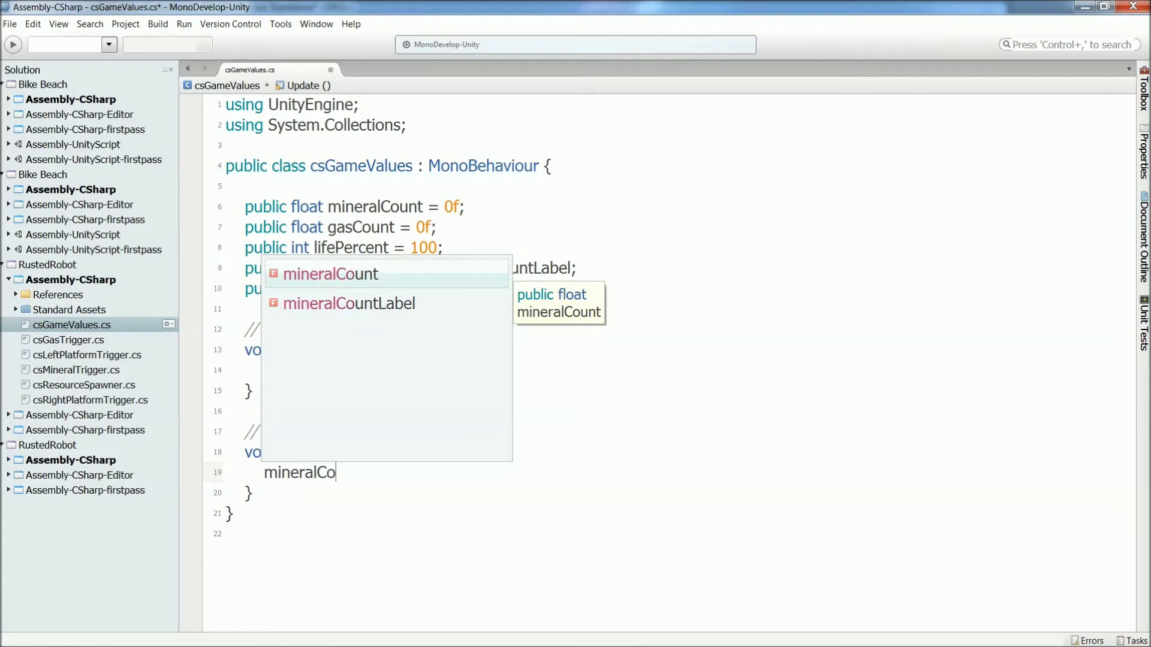
text(untLabel.t)
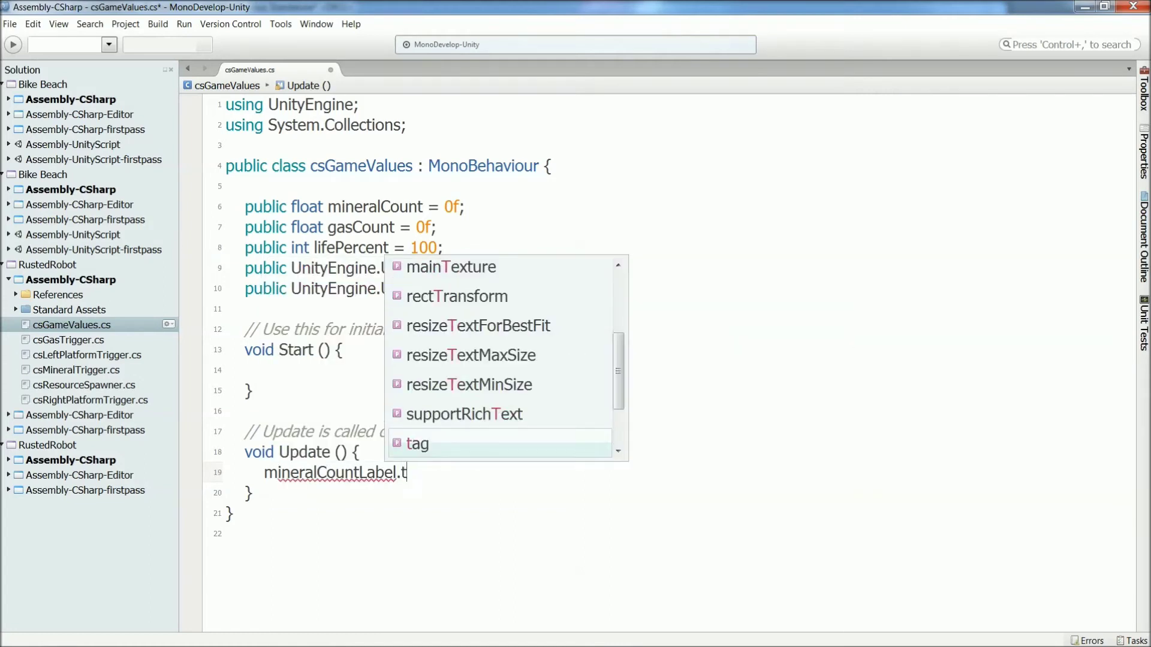
text(ext = )
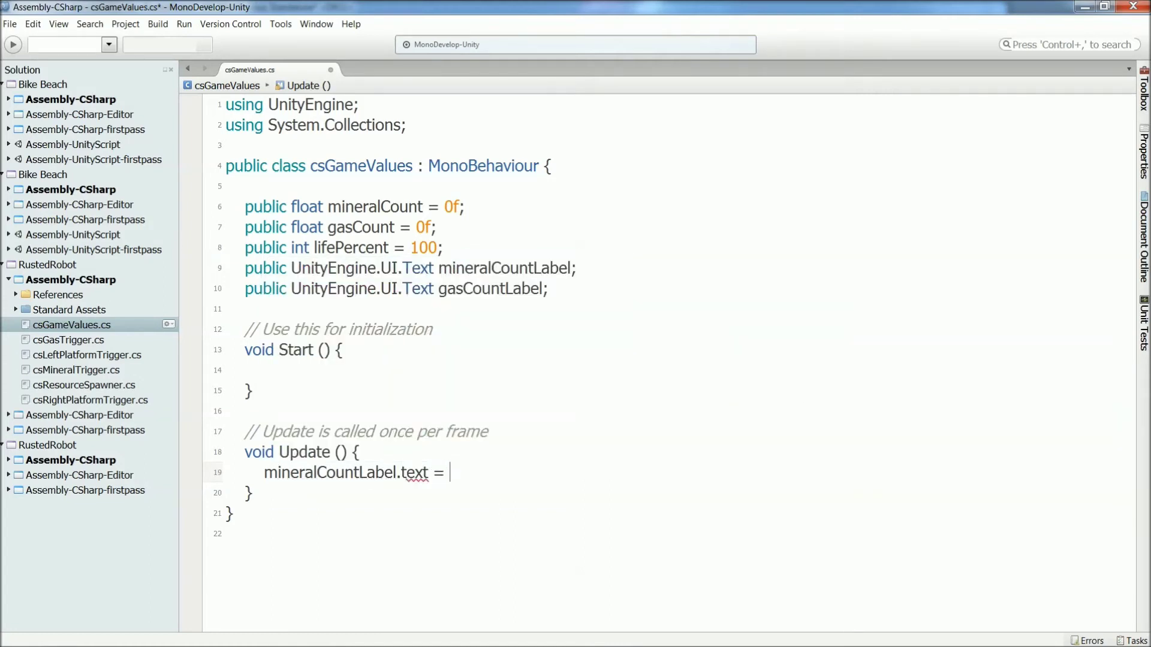
text(((int)
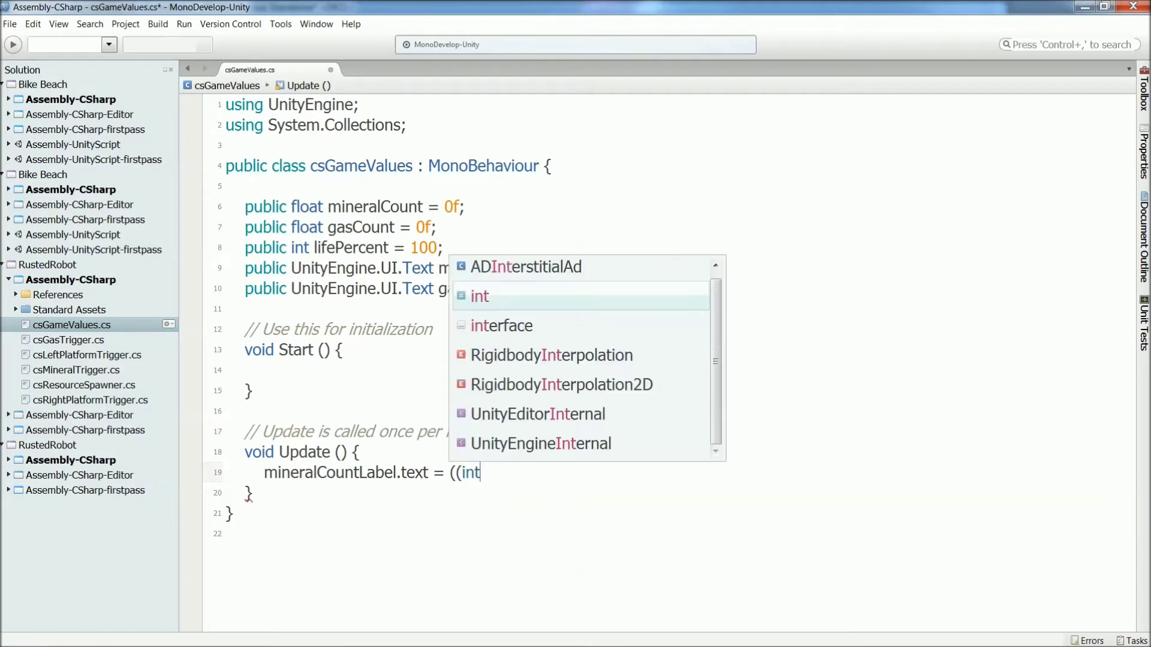
text()mineralCount)
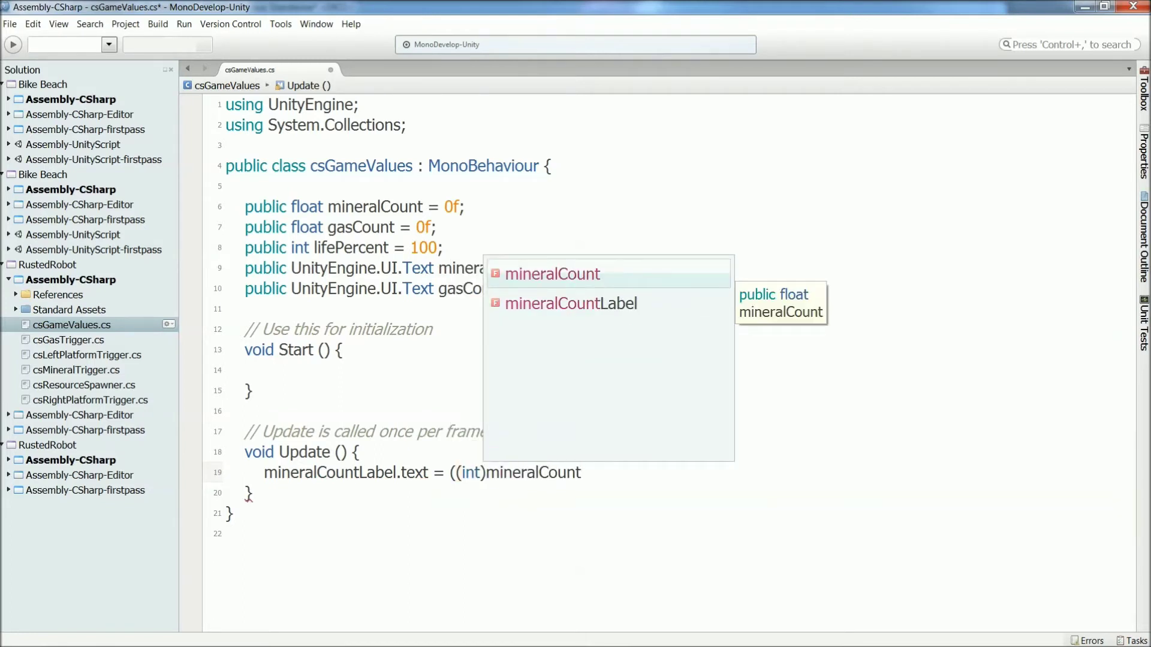
key(Escape)
text())
text(.)
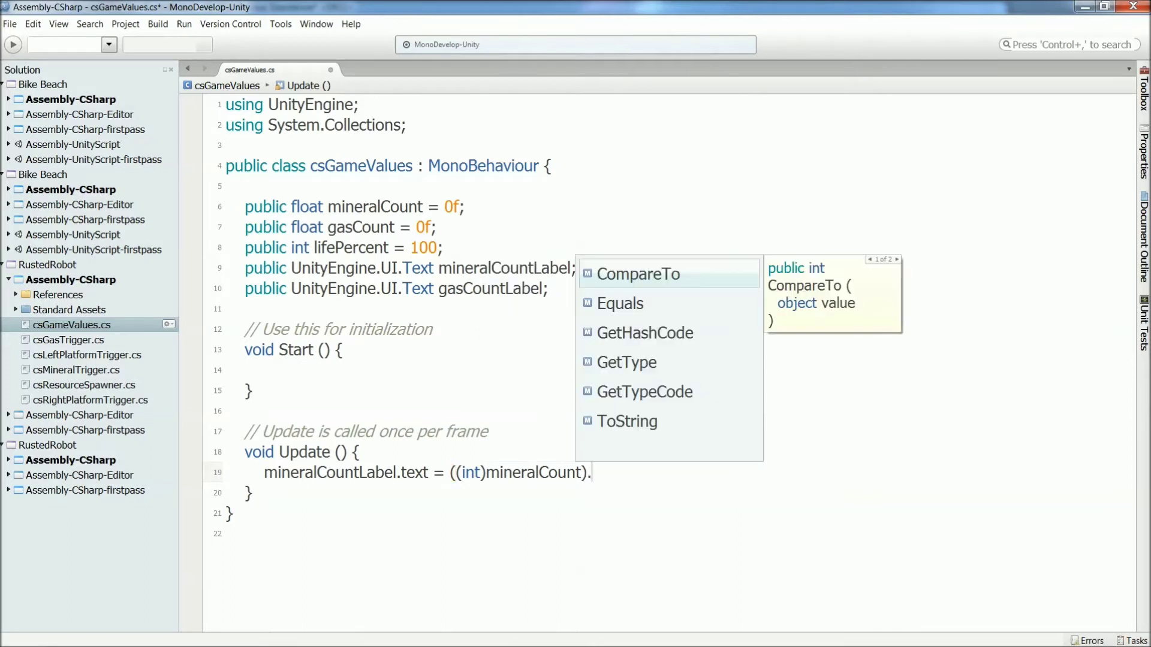
text(ToString )
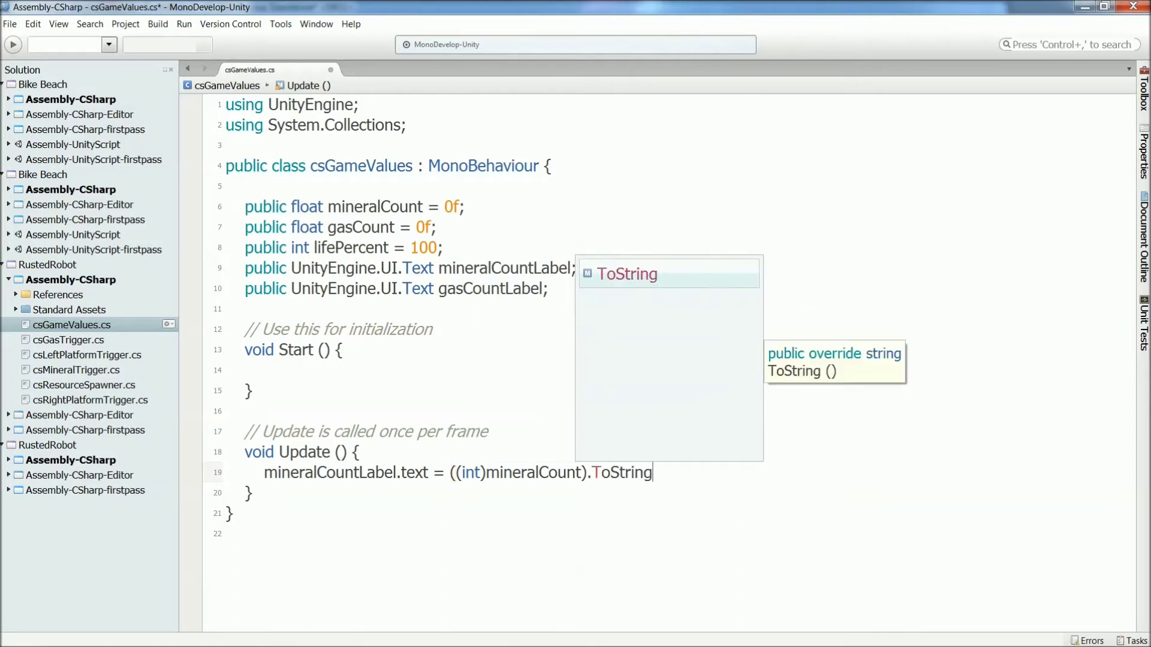
text(();)
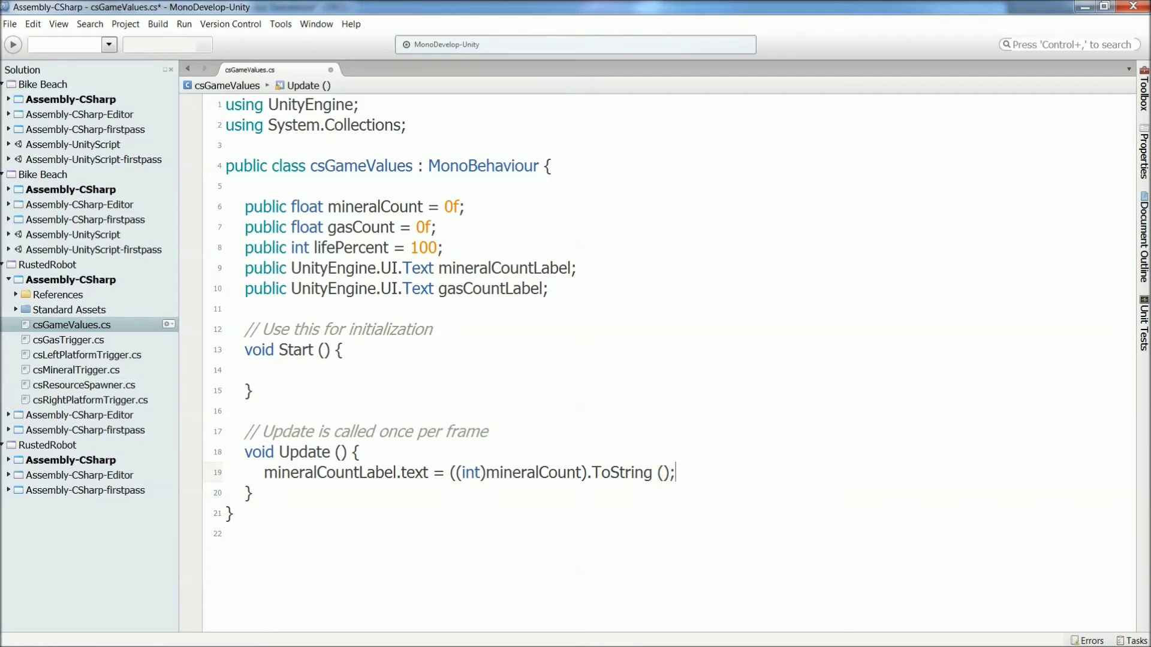
key(Return)
text(gas)
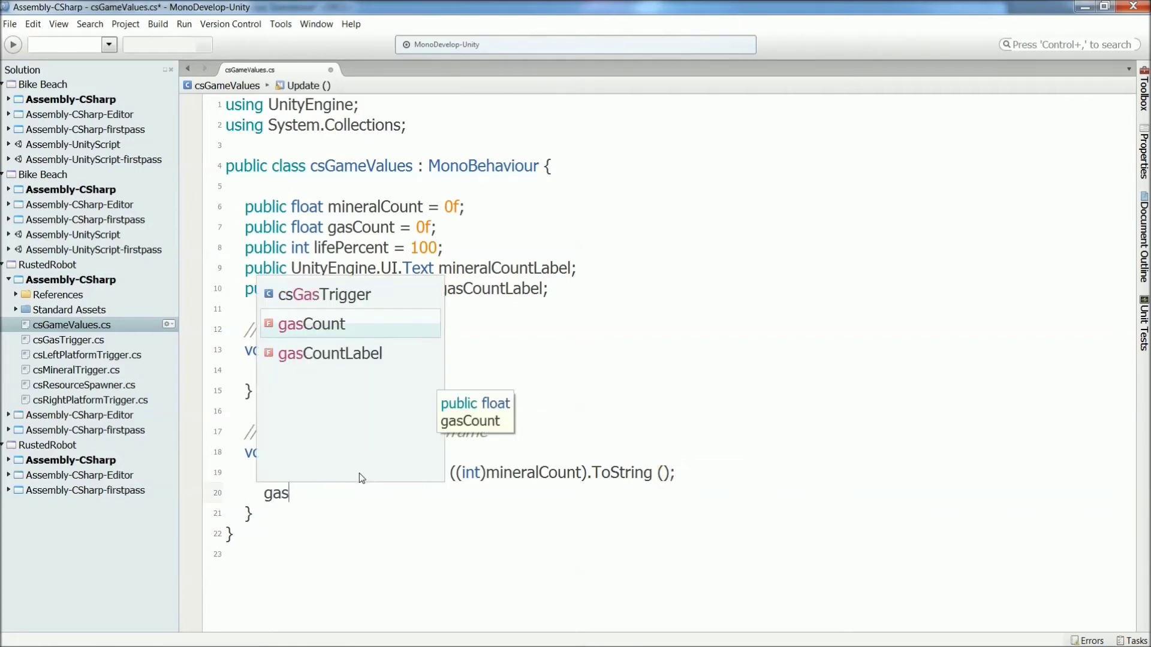
text(CountLa)
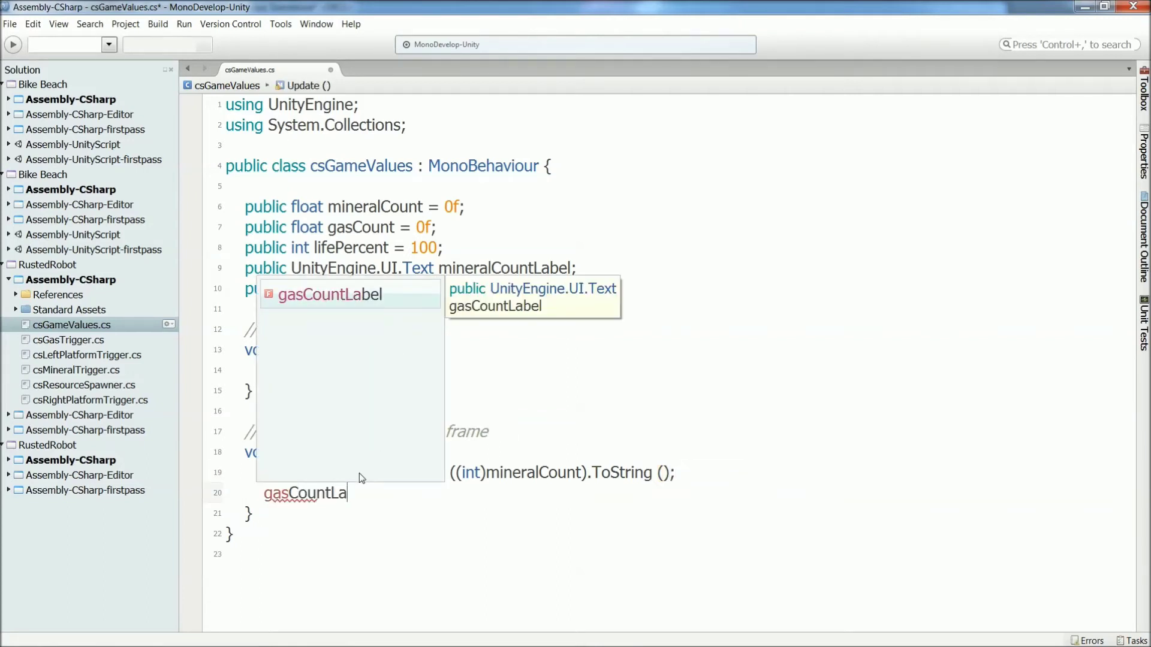
text(bel.text)
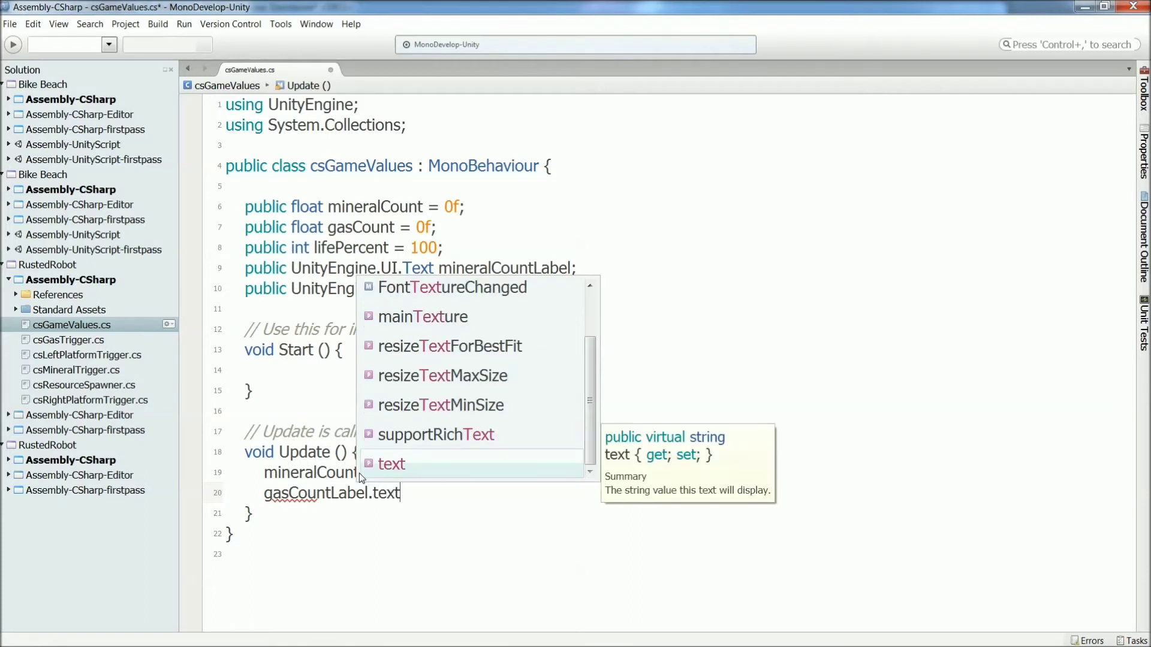
text( = ()
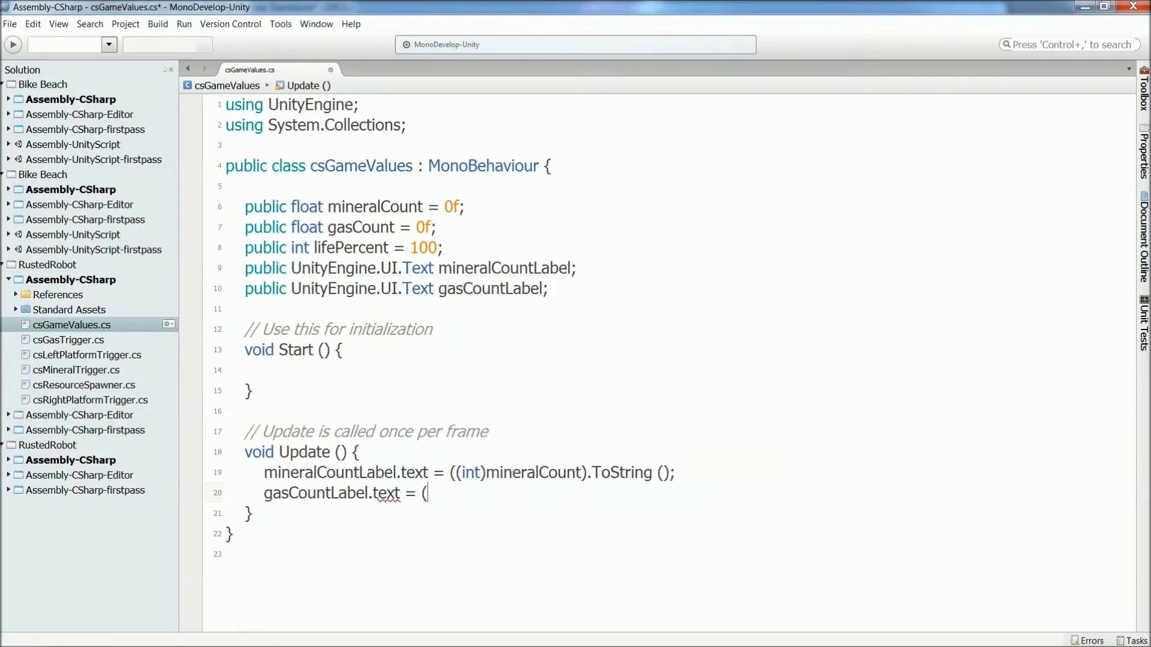
text((int)gasCount)
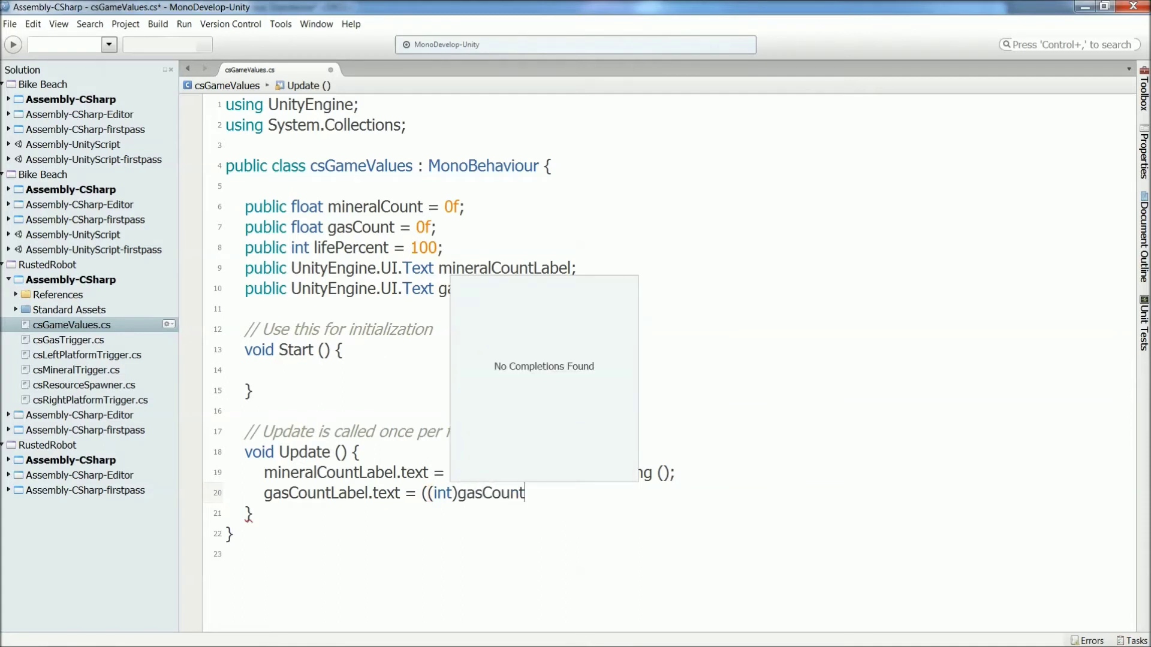
text())
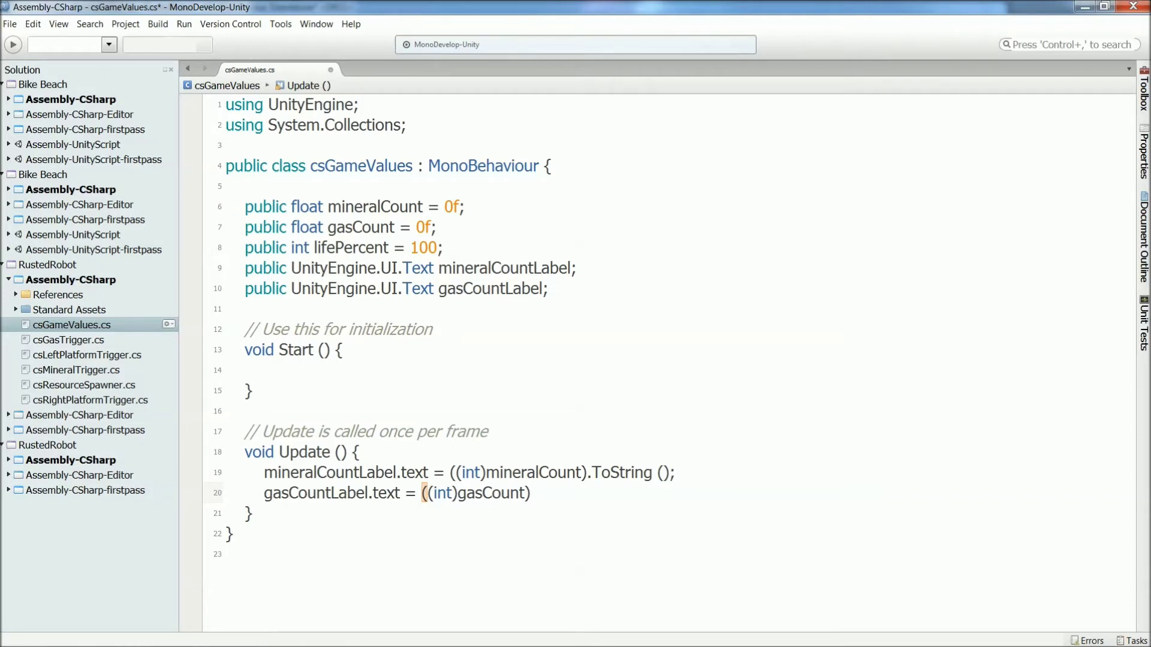
text(.ToStr)
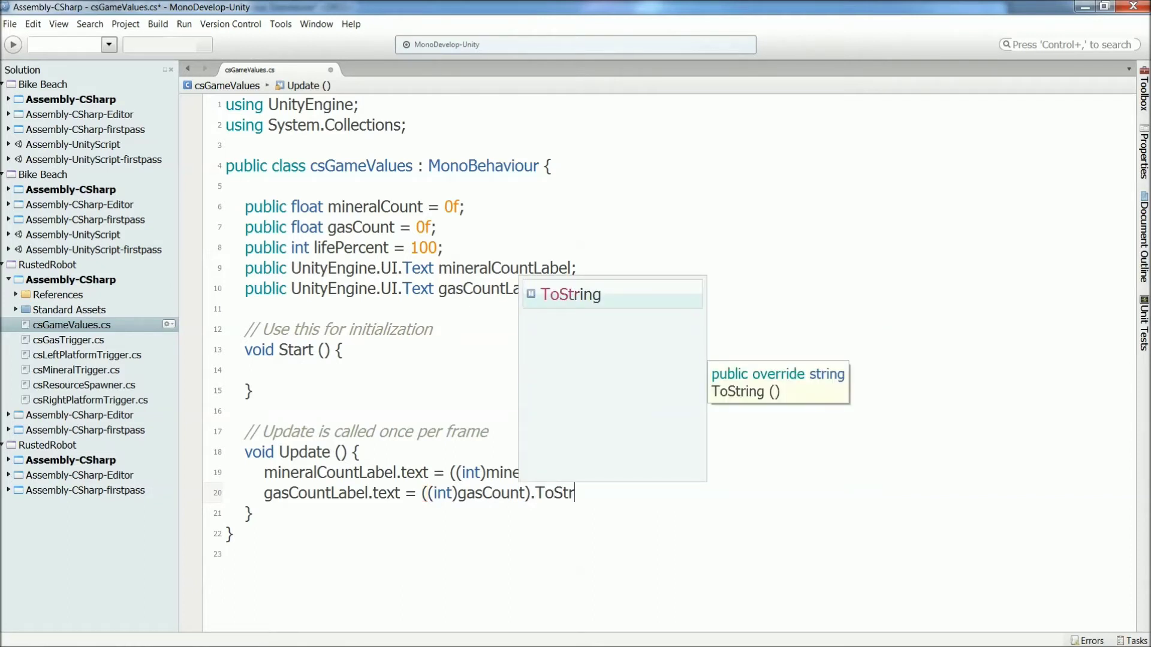
text(ing ();)
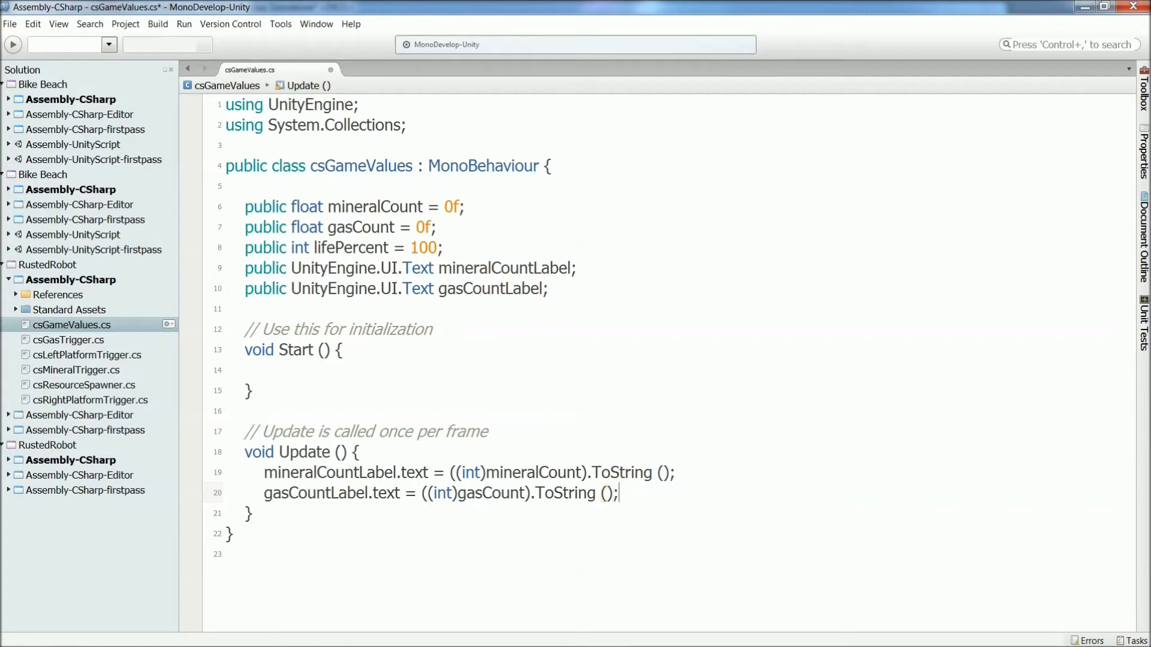
click(11, 26)
Save the script, then link guiMineralCountLabel and guiGasCountLabel to the Mineral and Gas Count Label fields.
click(37, 111)
click(1085, 7)
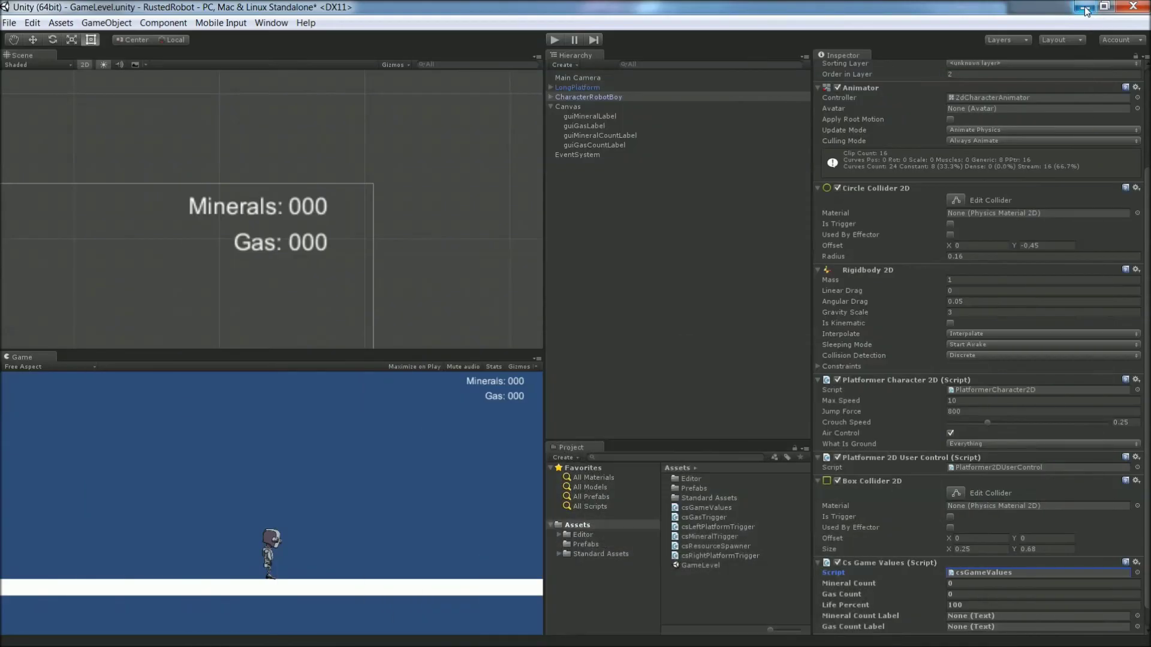
scroll(967, 591, down, 2)
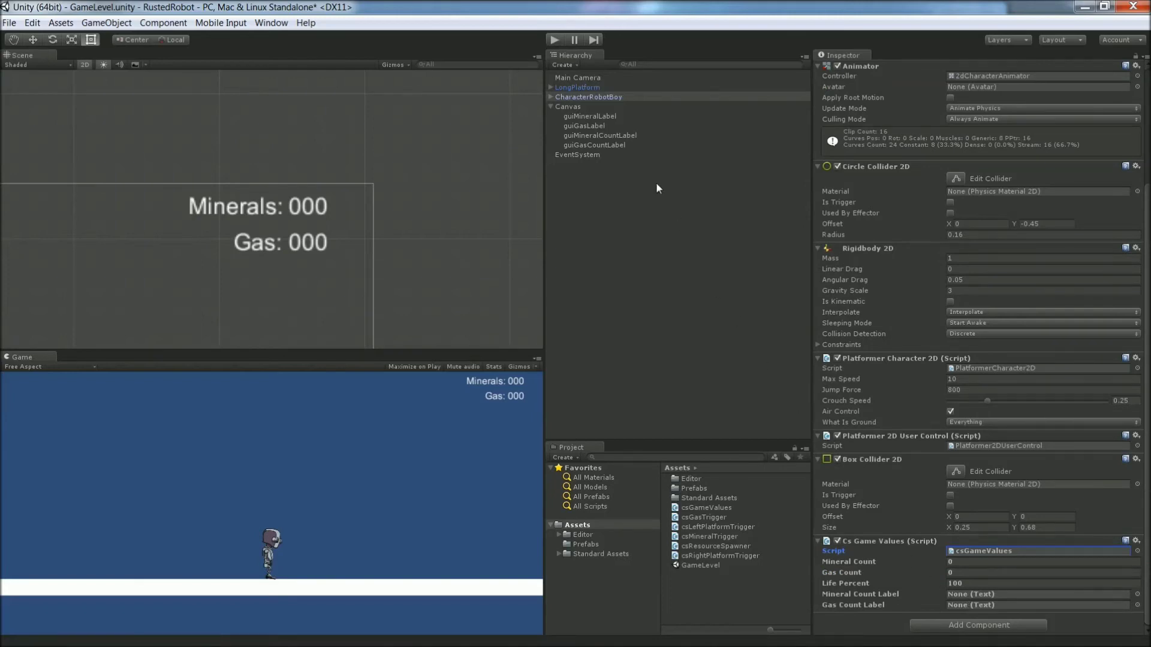
drag(608, 135, 981, 595)
drag(606, 143, 984, 604)
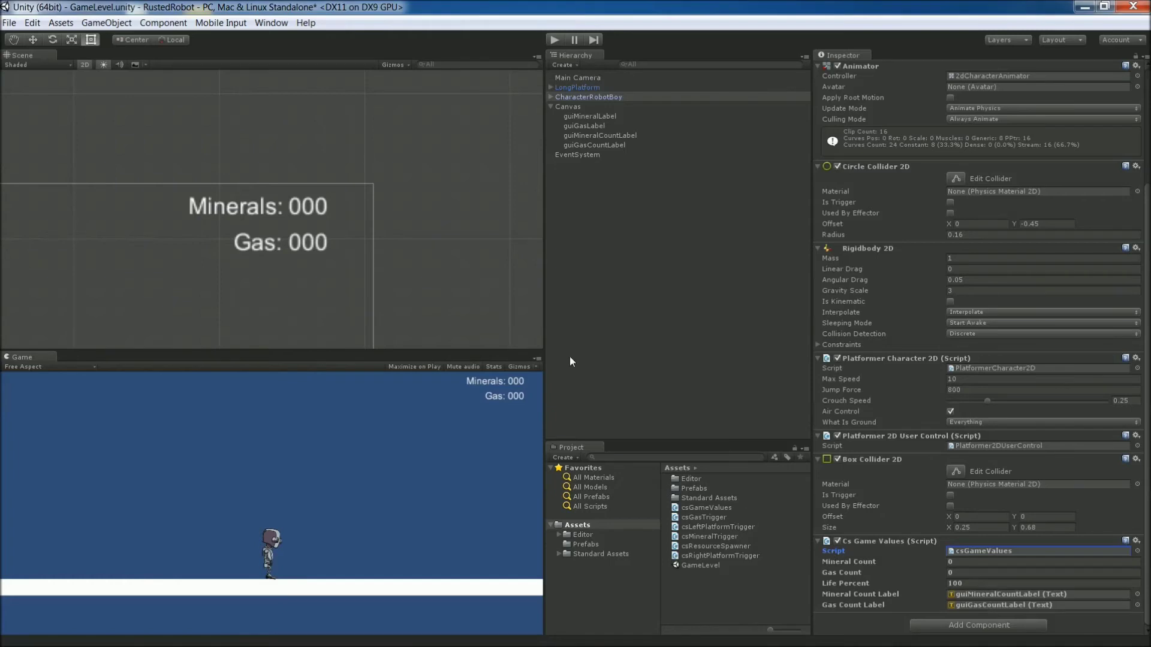
Switch the build platform to Android in Build Settings and close the dialog.
click(9, 24)
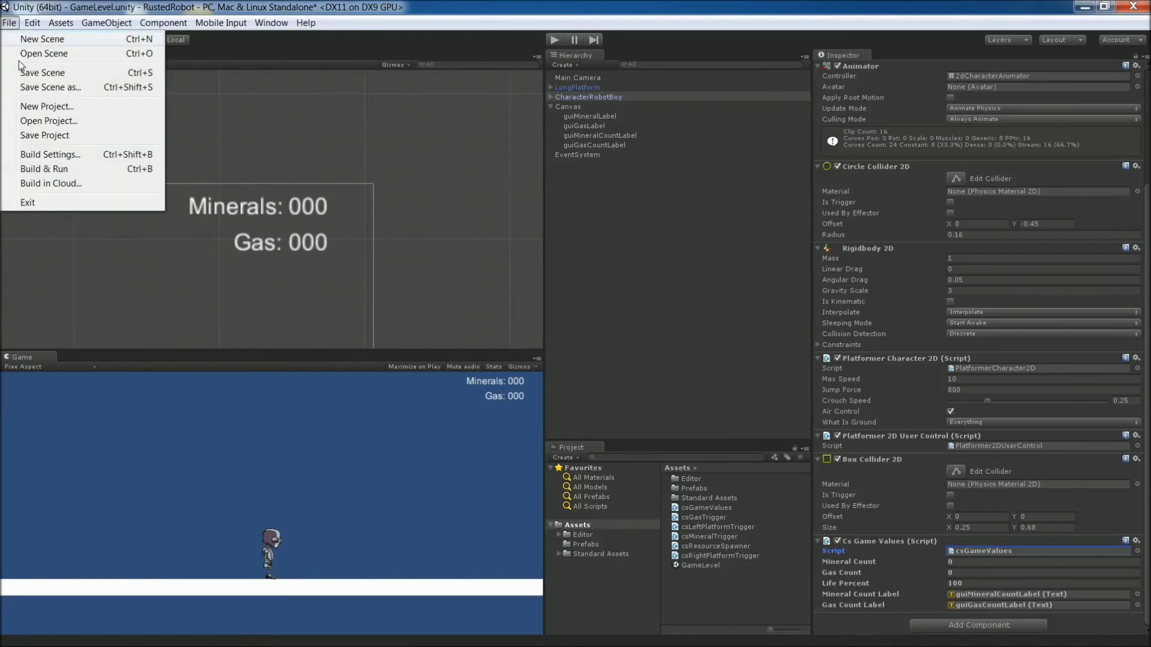
click(53, 155)
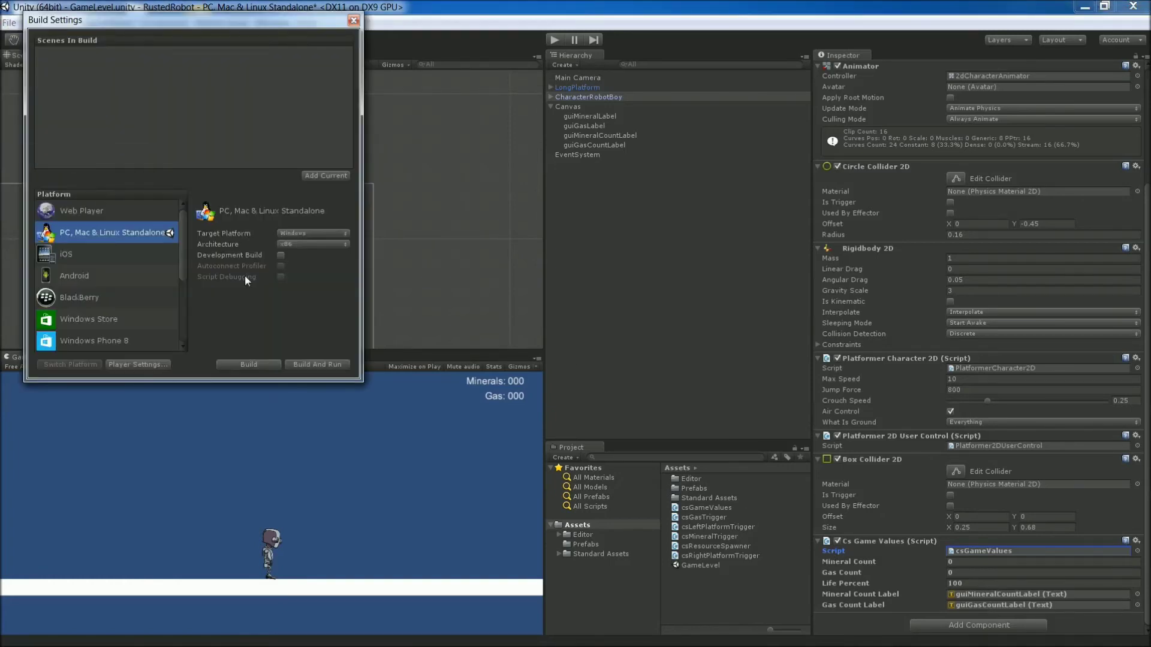
click(75, 276)
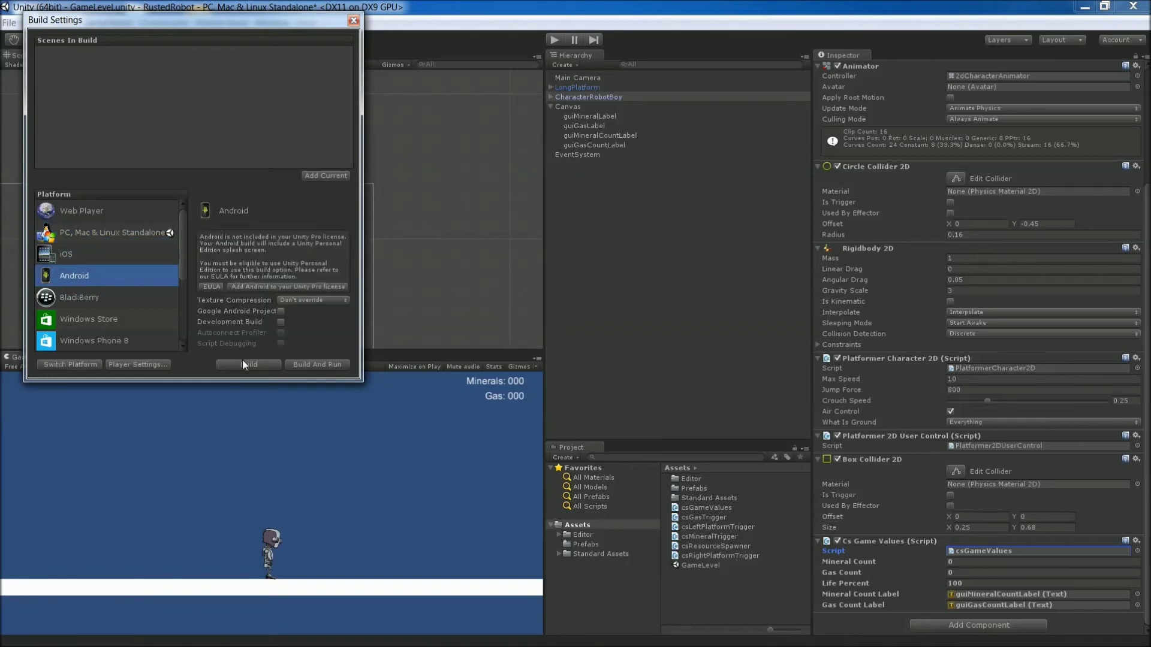
click(85, 365)
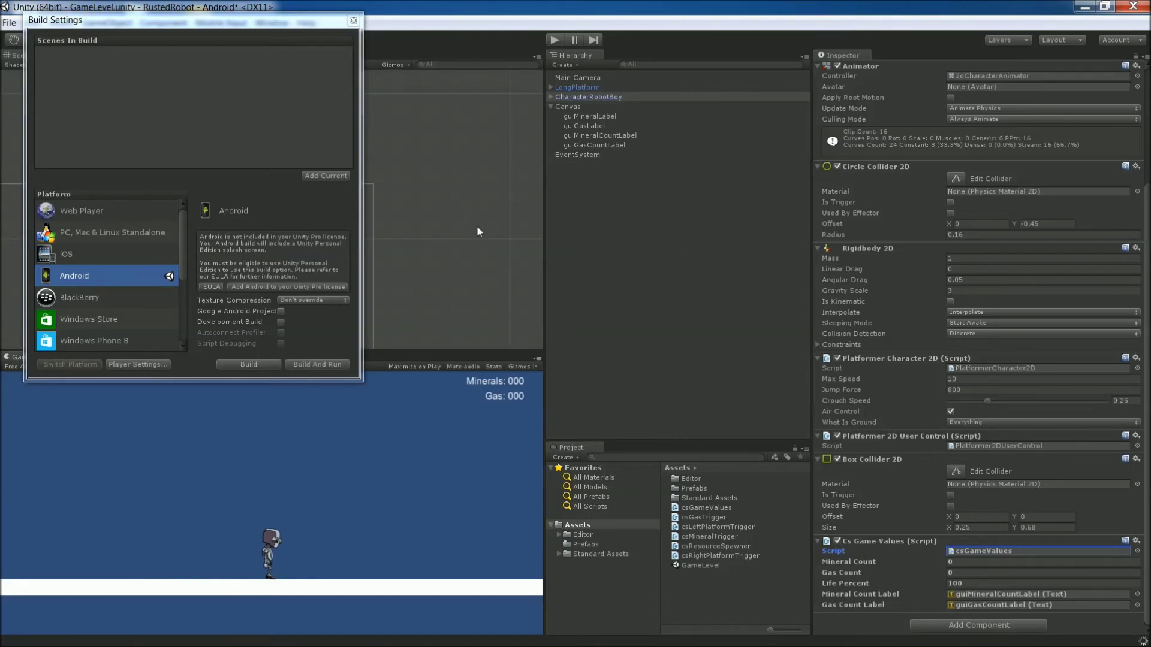
click(354, 20)
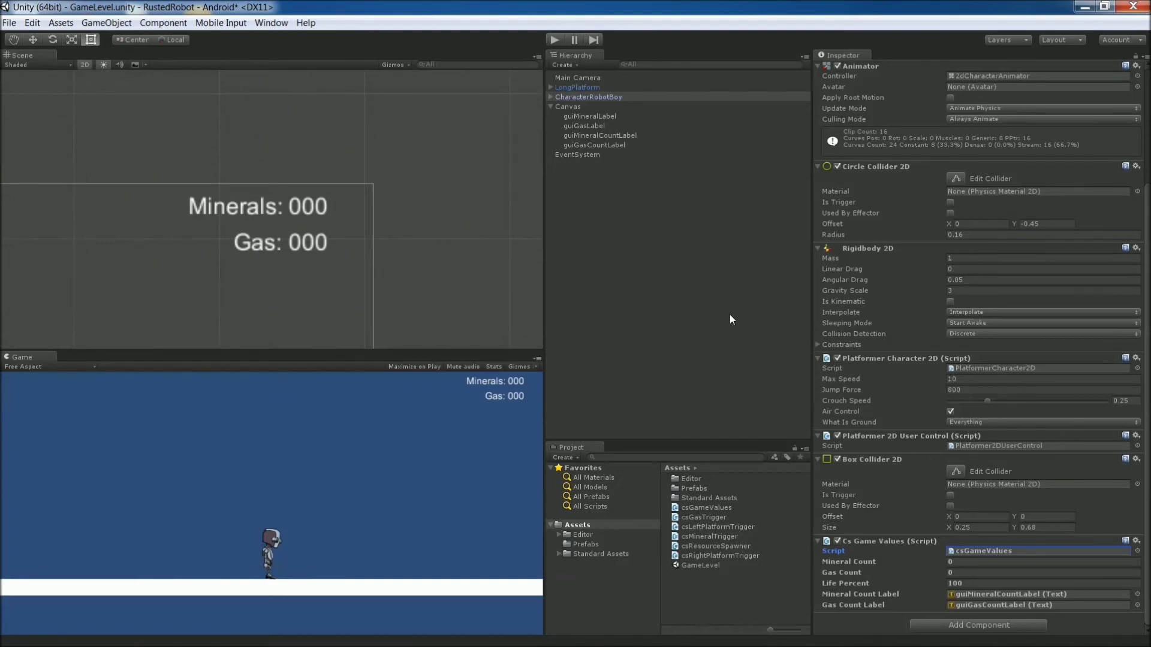
Add the Standard Assets CrossPlatformInput MobileSingleStickControl prefab to the scene.
click(559, 552)
click(568, 573)
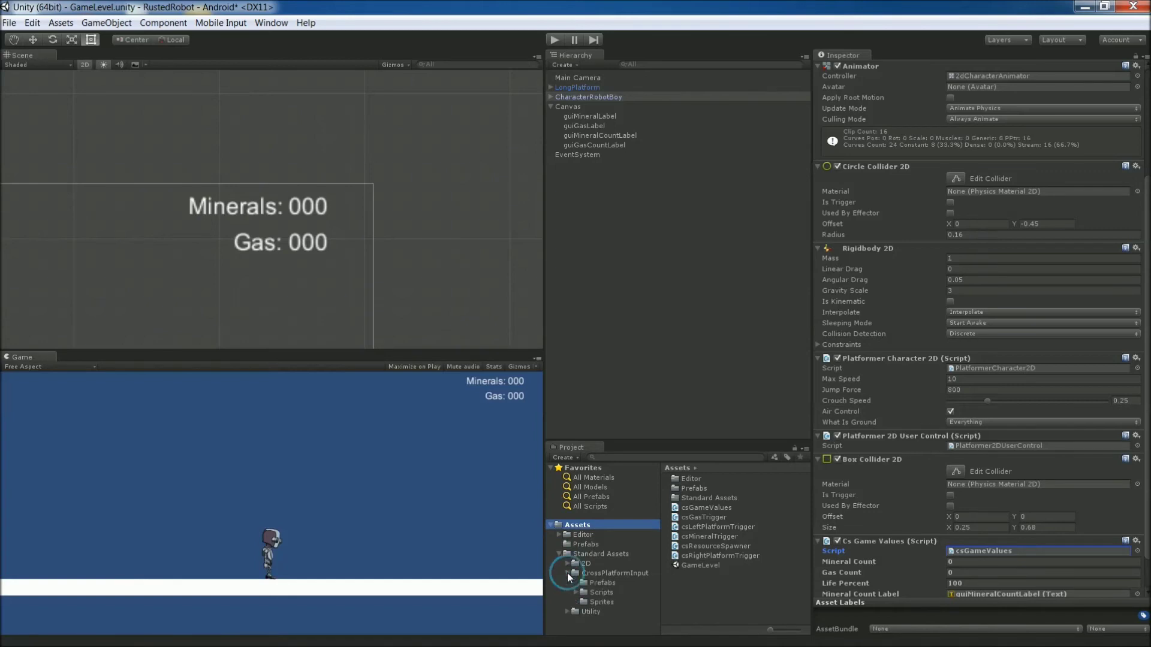
click(576, 584)
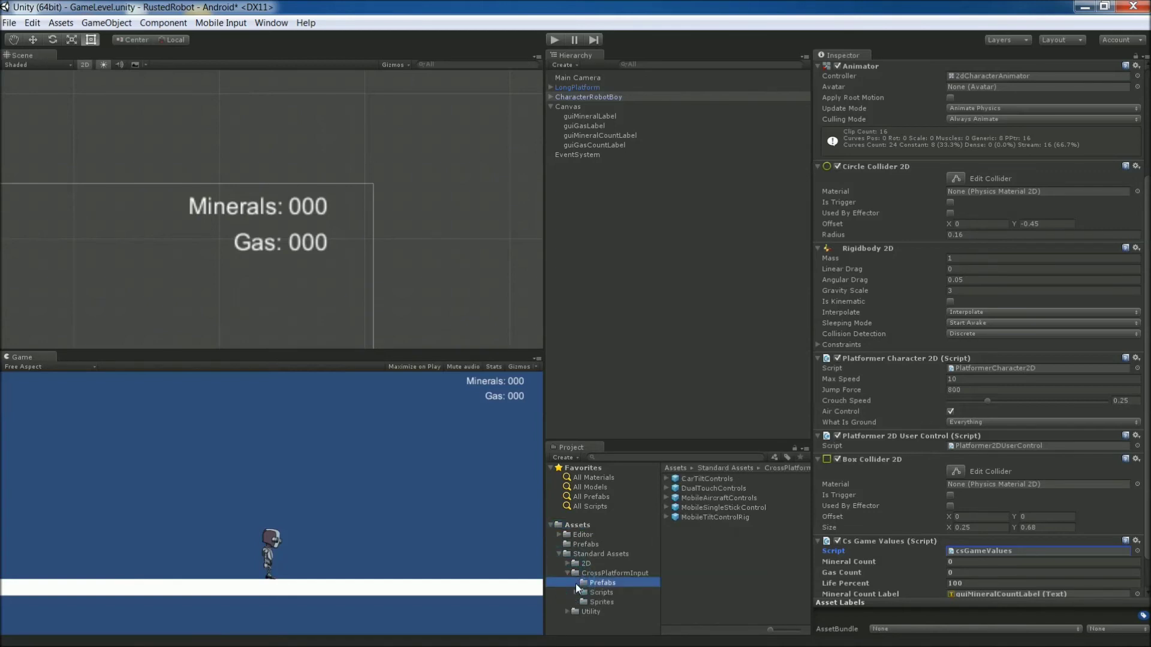
click(686, 509)
drag(686, 508, 580, 185)
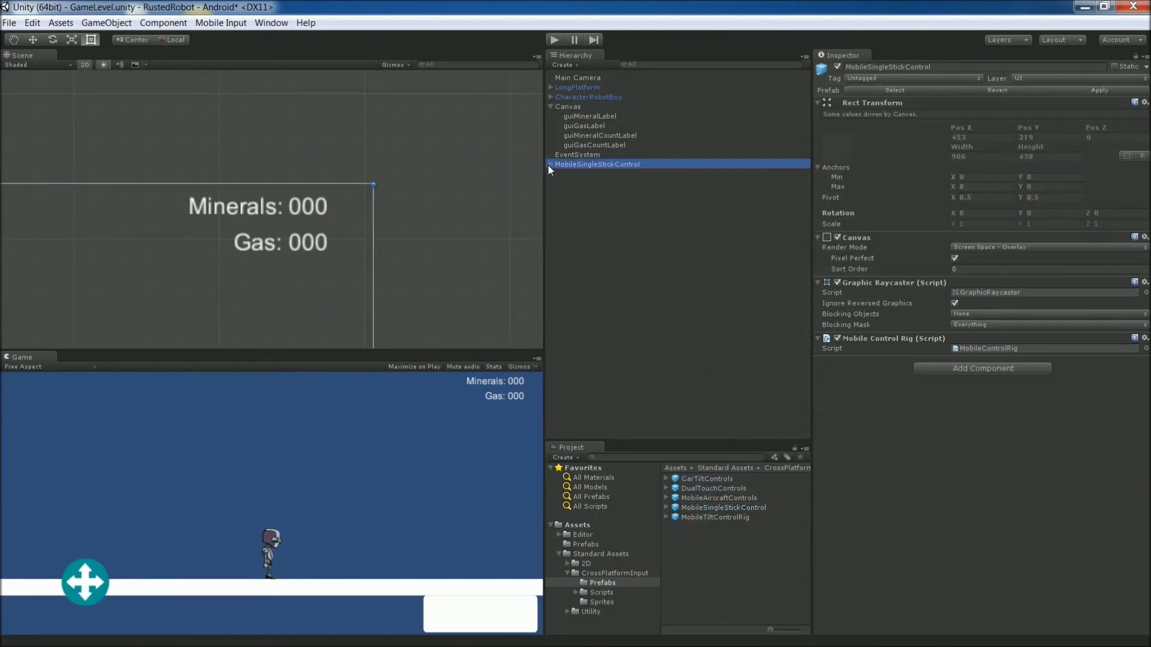
Move MobileJoystick under the Canvas, breaking the prefab connection, and select the leftover MobileSingleStickControl.
double_click(560, 163)
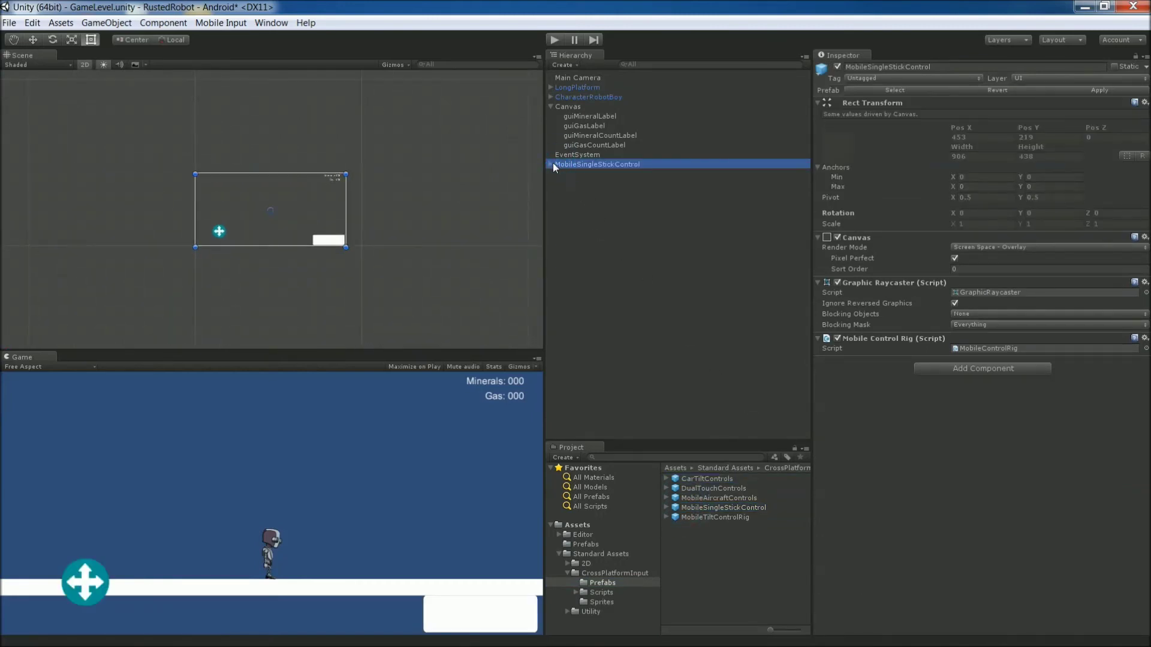
click(549, 163)
double_click(586, 183)
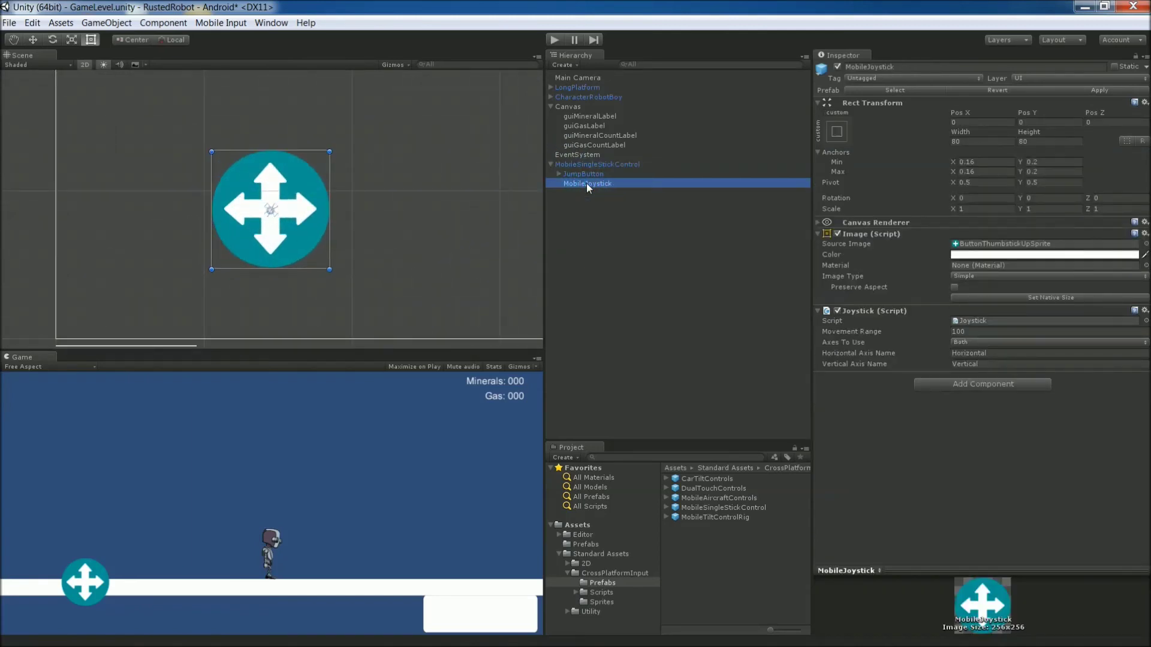
drag(586, 182, 621, 109)
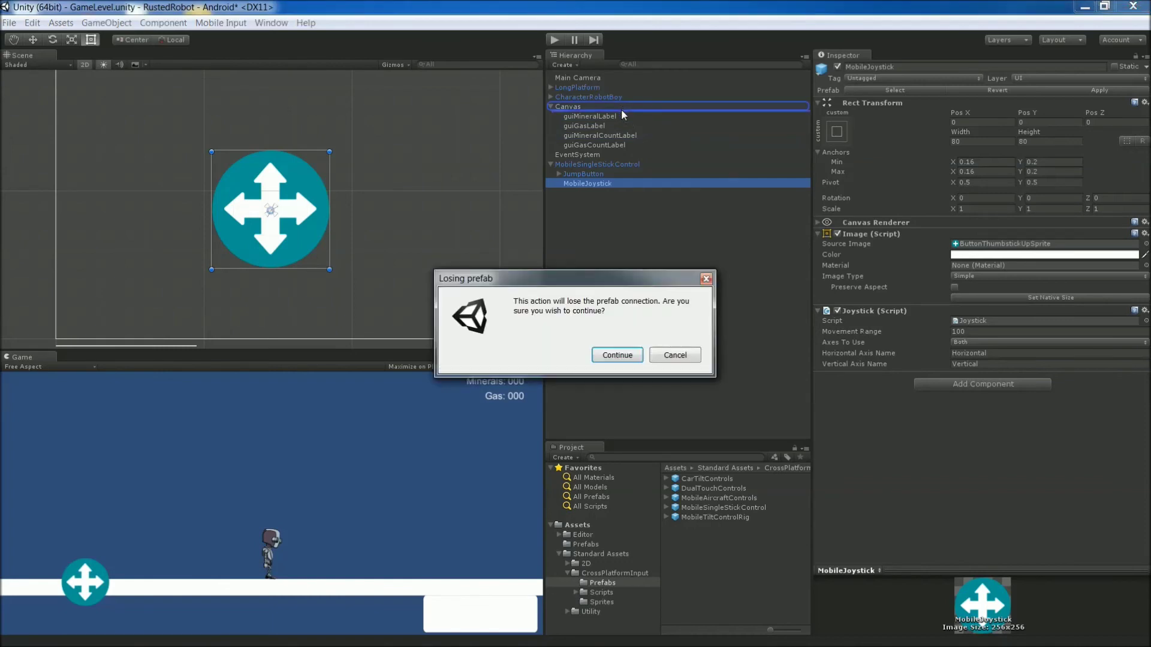
click(617, 355)
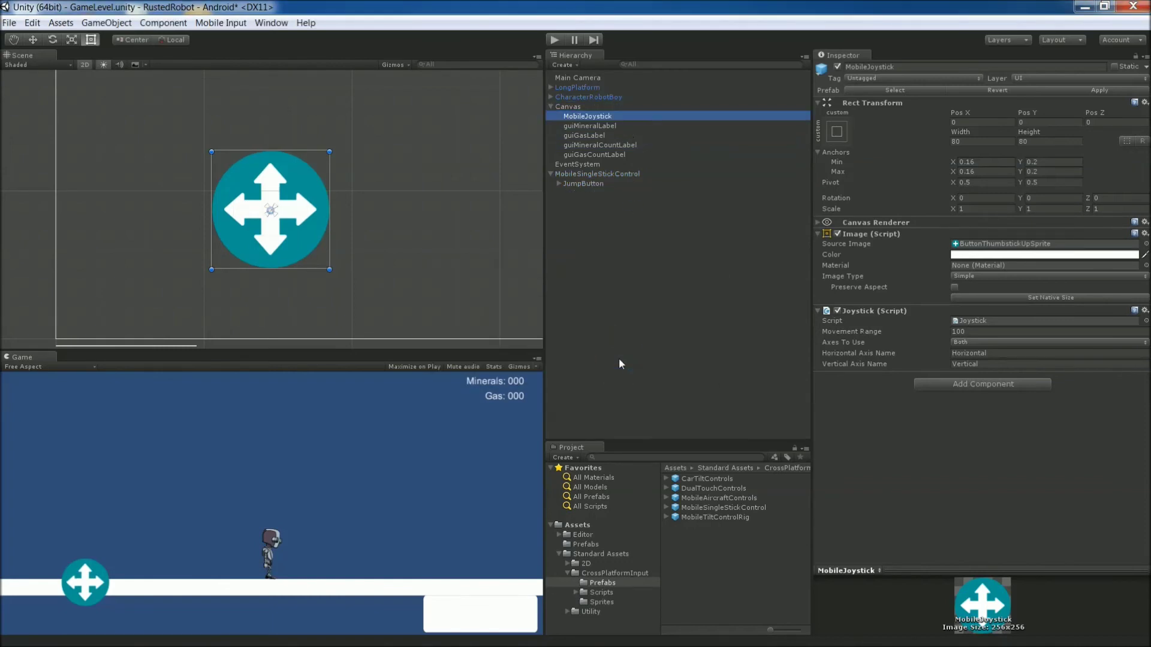
click(579, 174)
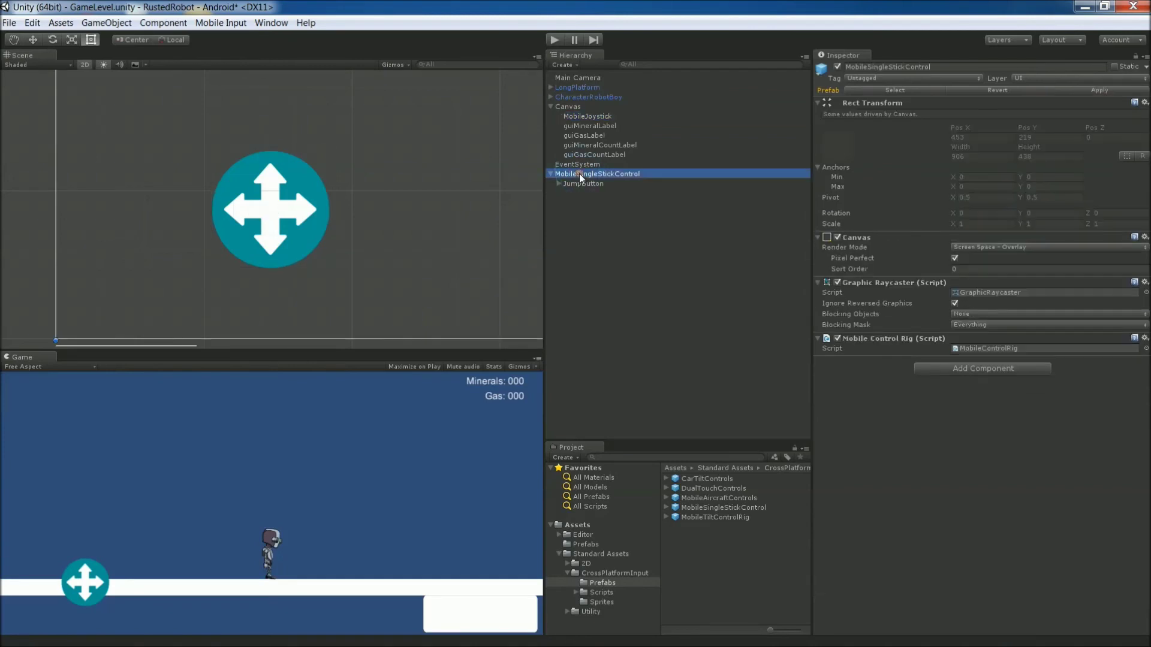
right_click(579, 174)
Delete MobileSingleStickControl and set MobileJoystick's Movement Range to 4, horizontal axis only.
click(636, 246)
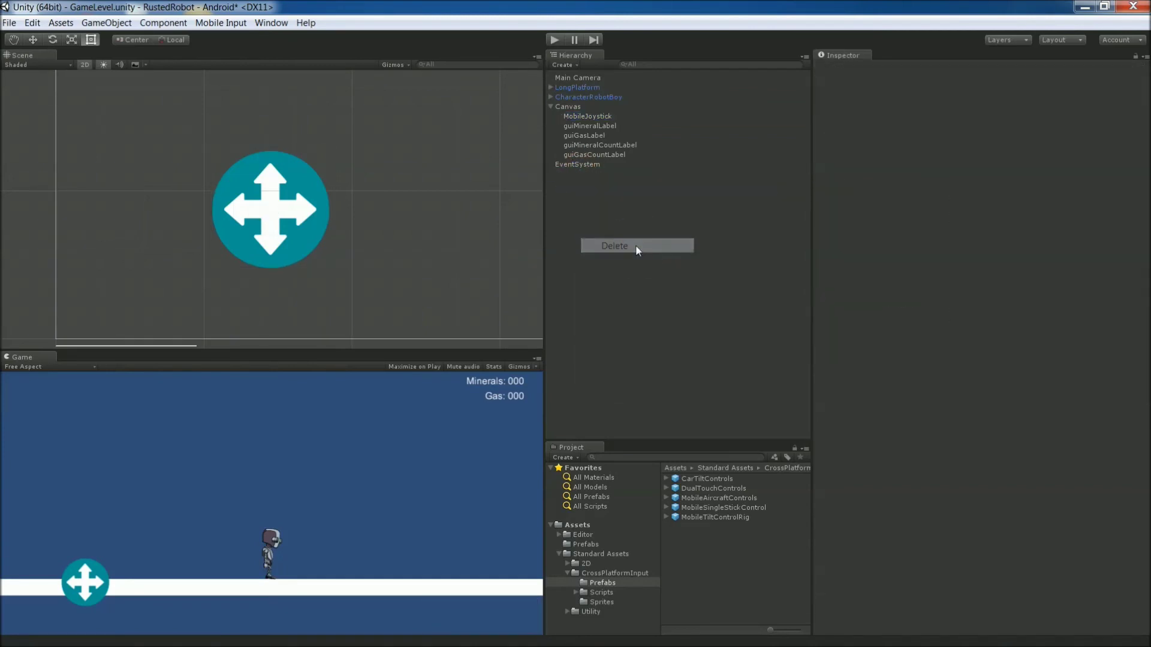
click(621, 119)
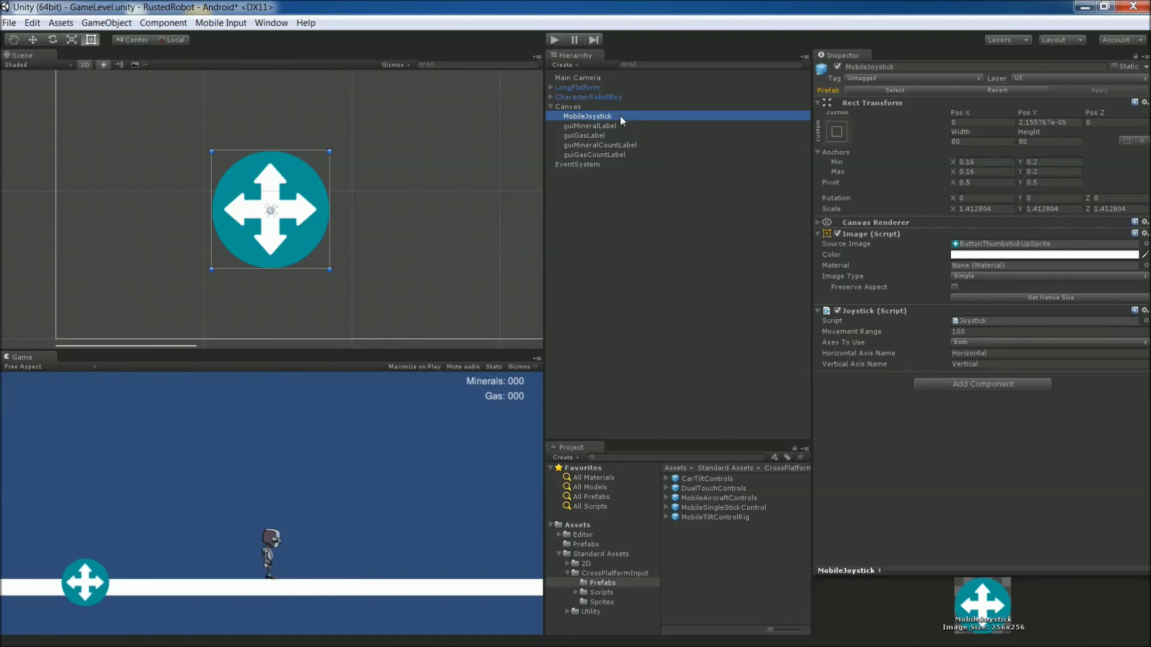
click(979, 332)
text(40)
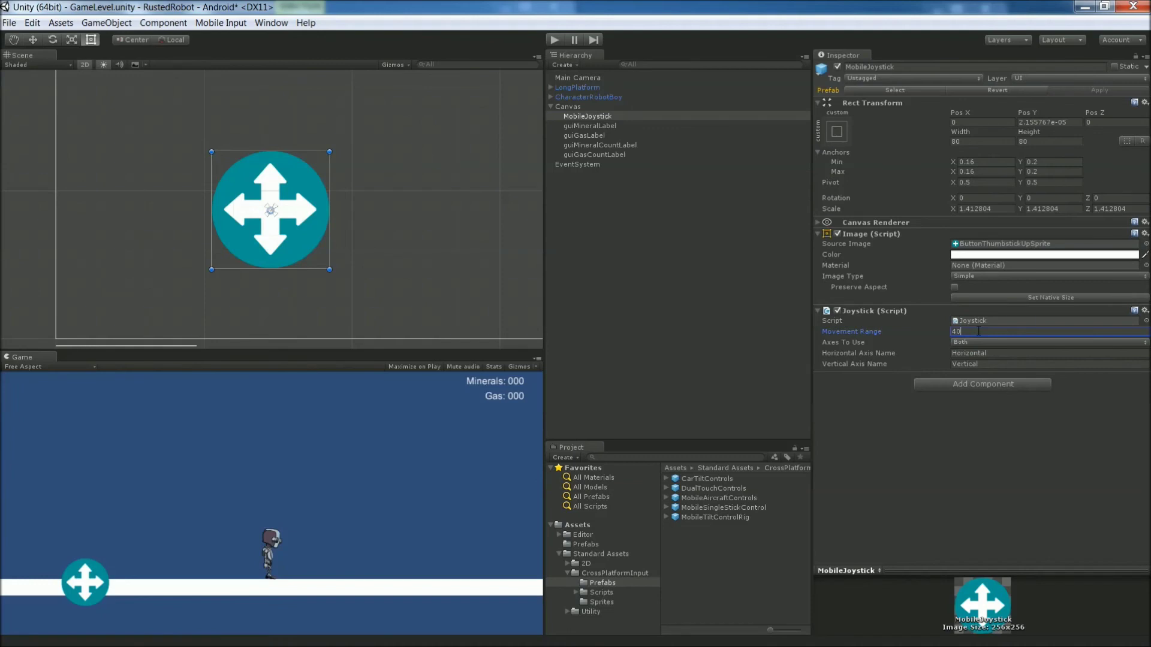
click(984, 346)
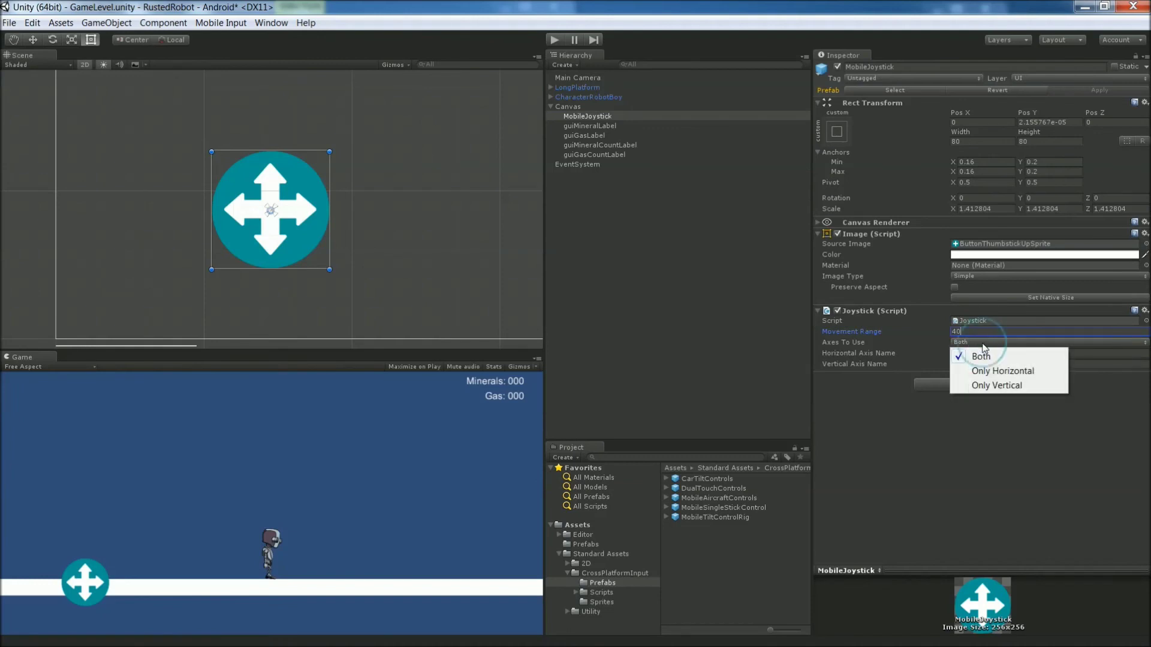
click(1037, 372)
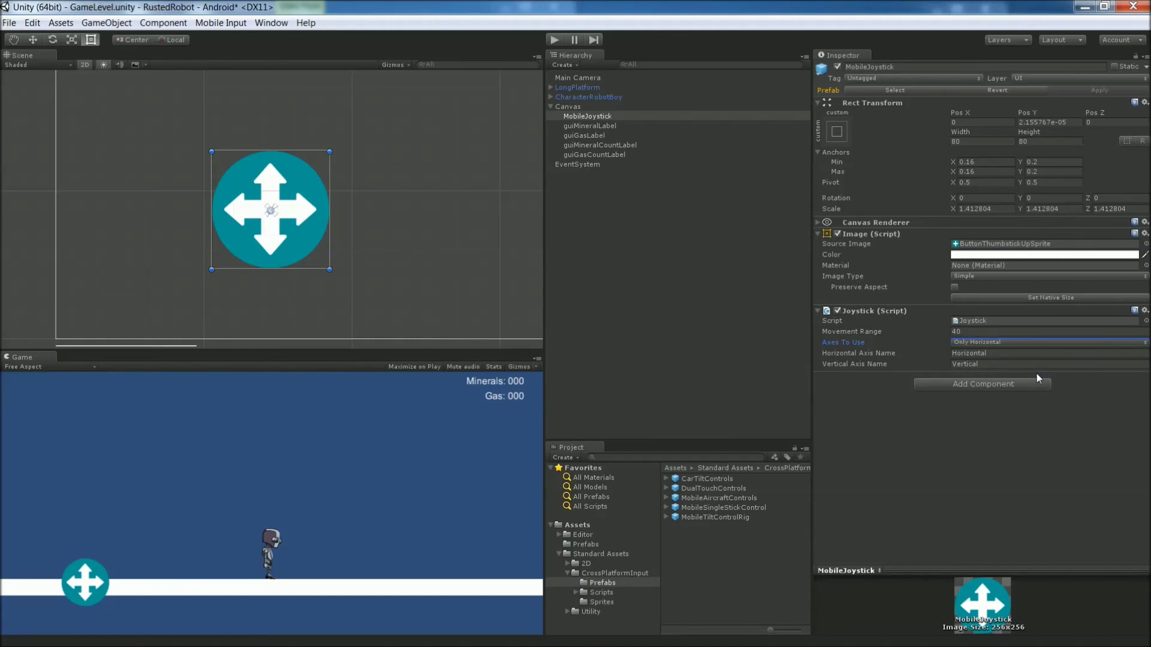
Play-test the level, dragging the joystick right and left, then stop playing.
click(553, 40)
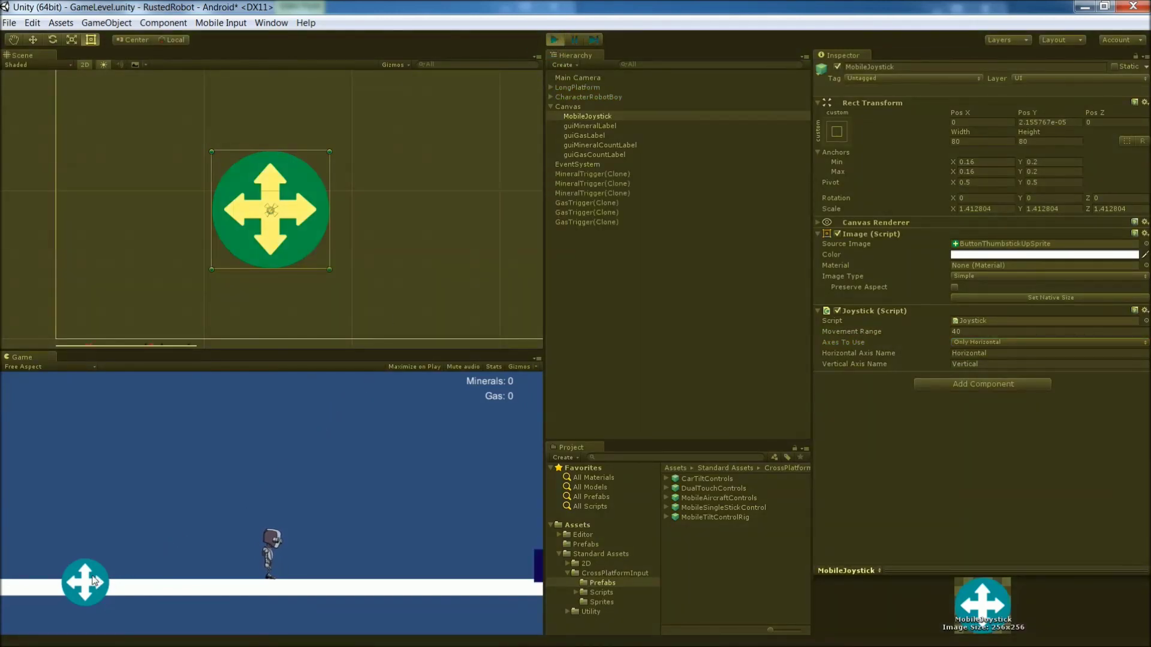
drag(85, 582, 390, 594)
drag(90, 579, 401, 569)
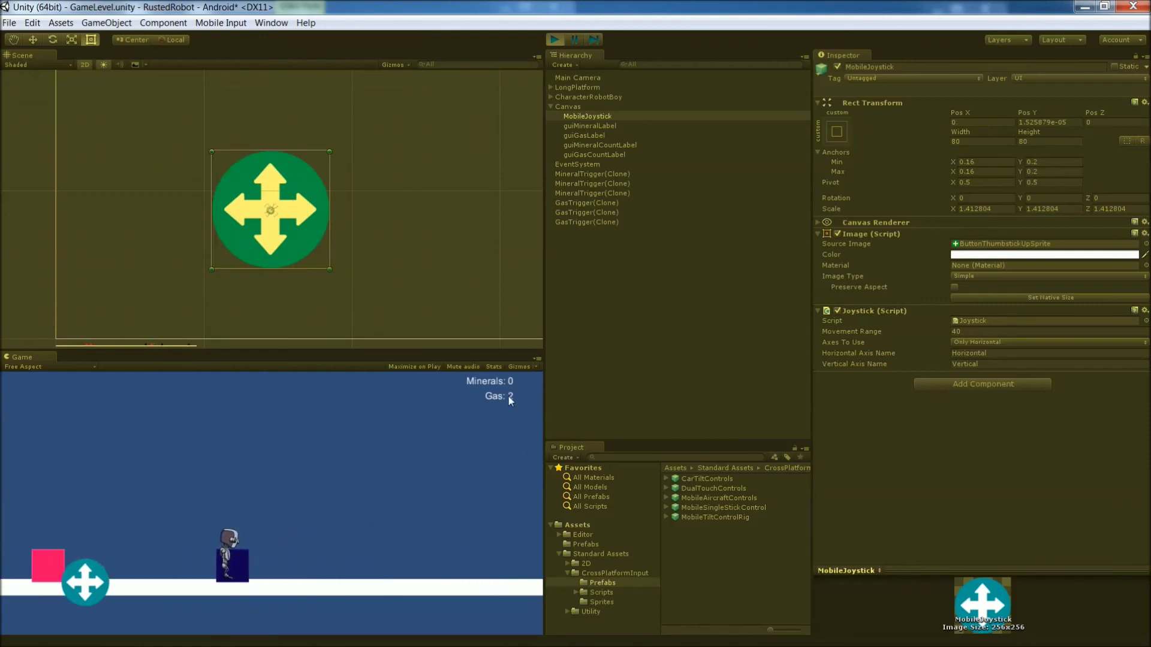
drag(95, 589, 38, 577)
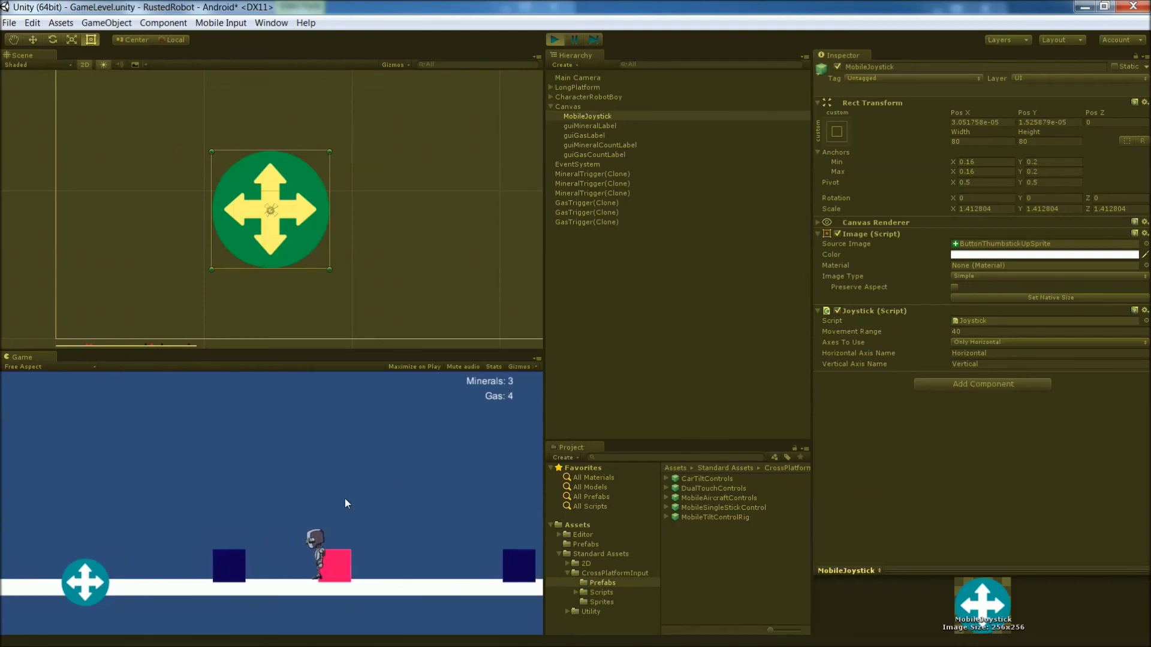
click(554, 40)
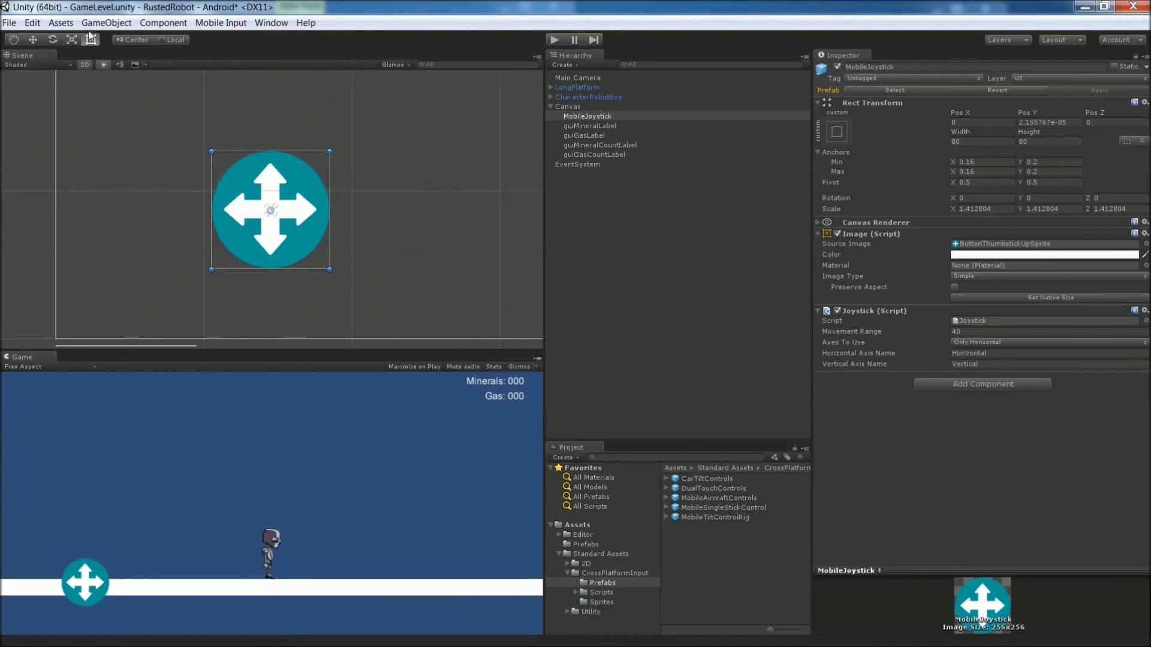
Open Player Settings from Build Settings and set the Company Name to WiNF Studios LLC.
click(10, 25)
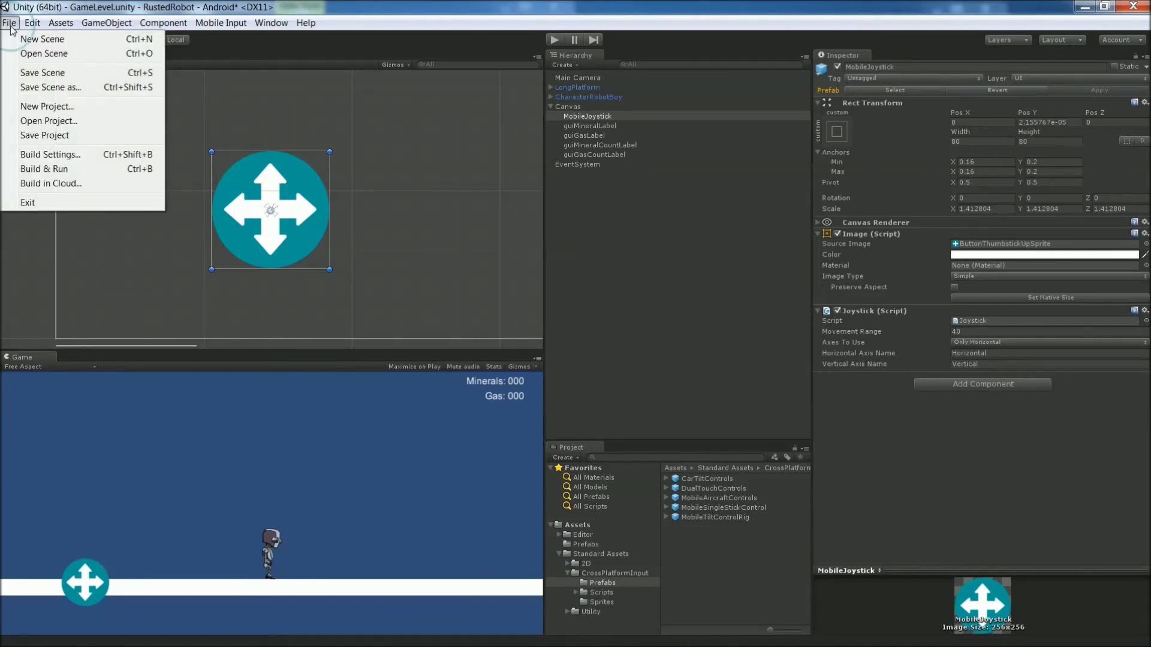
click(67, 154)
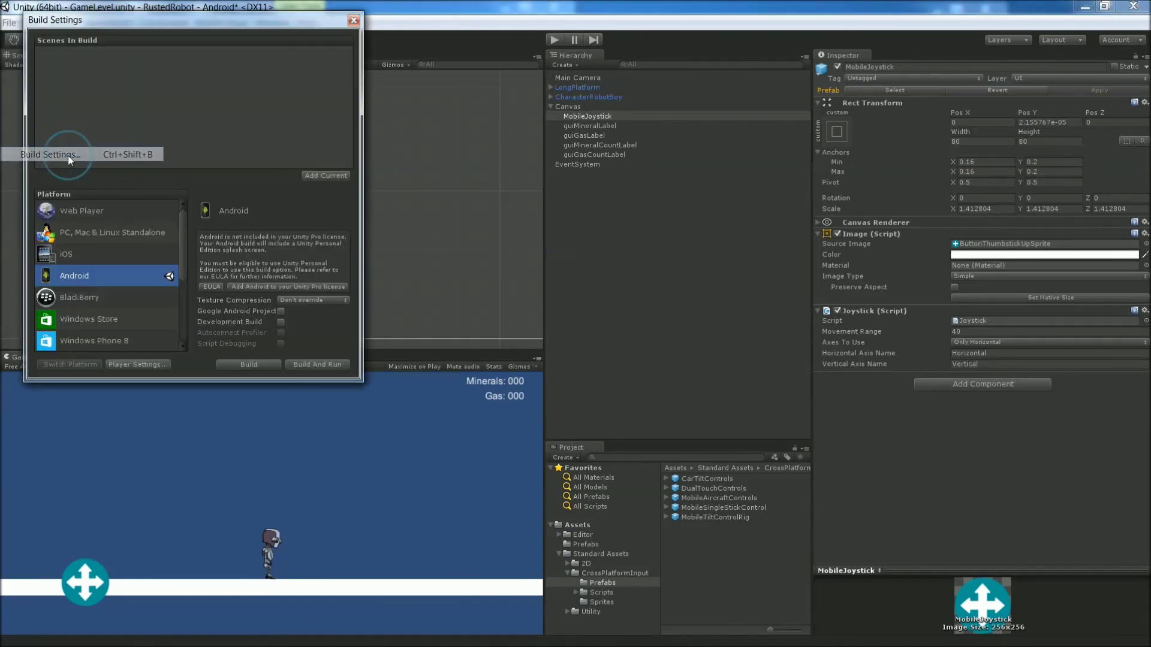
click(137, 365)
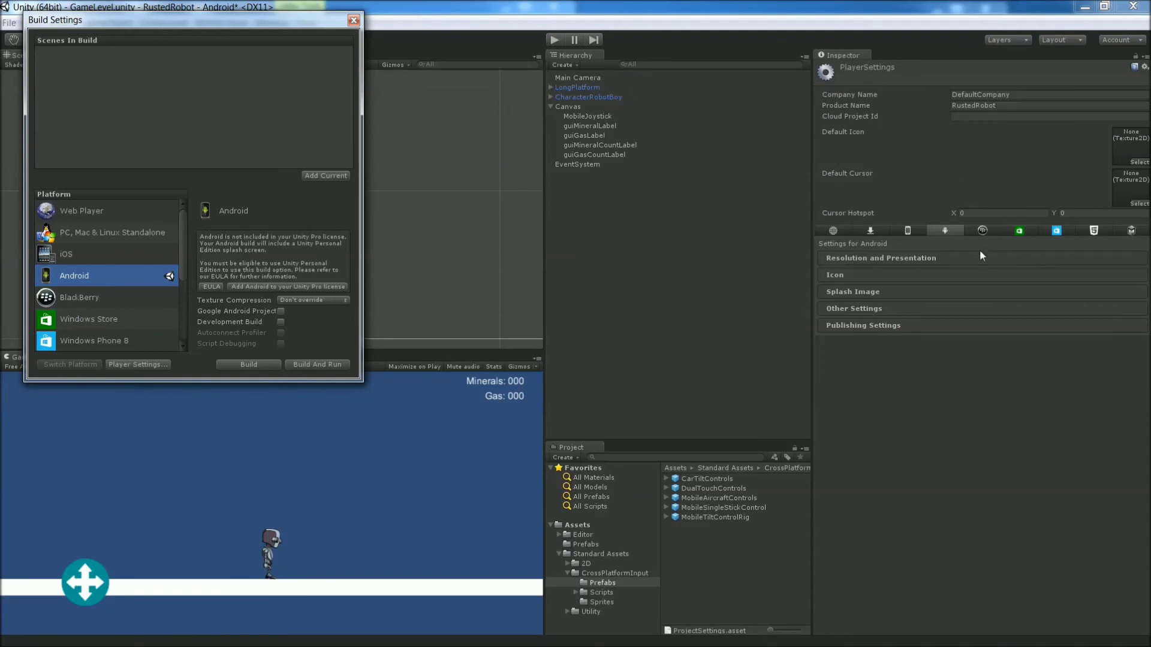
click(946, 231)
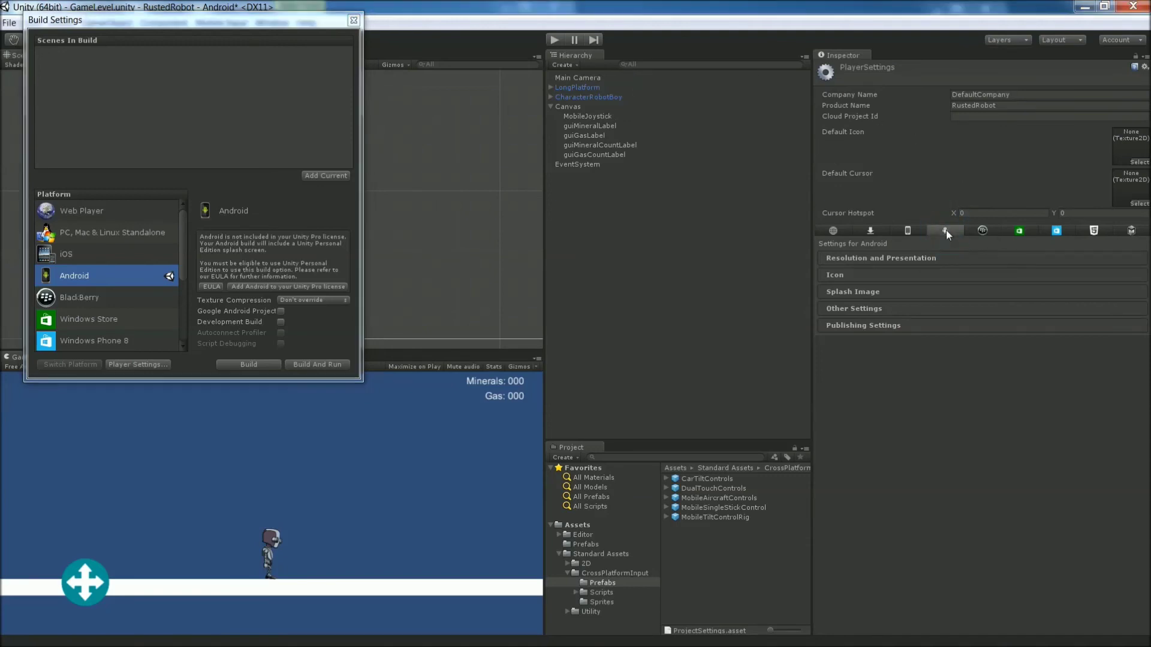
click(1030, 94)
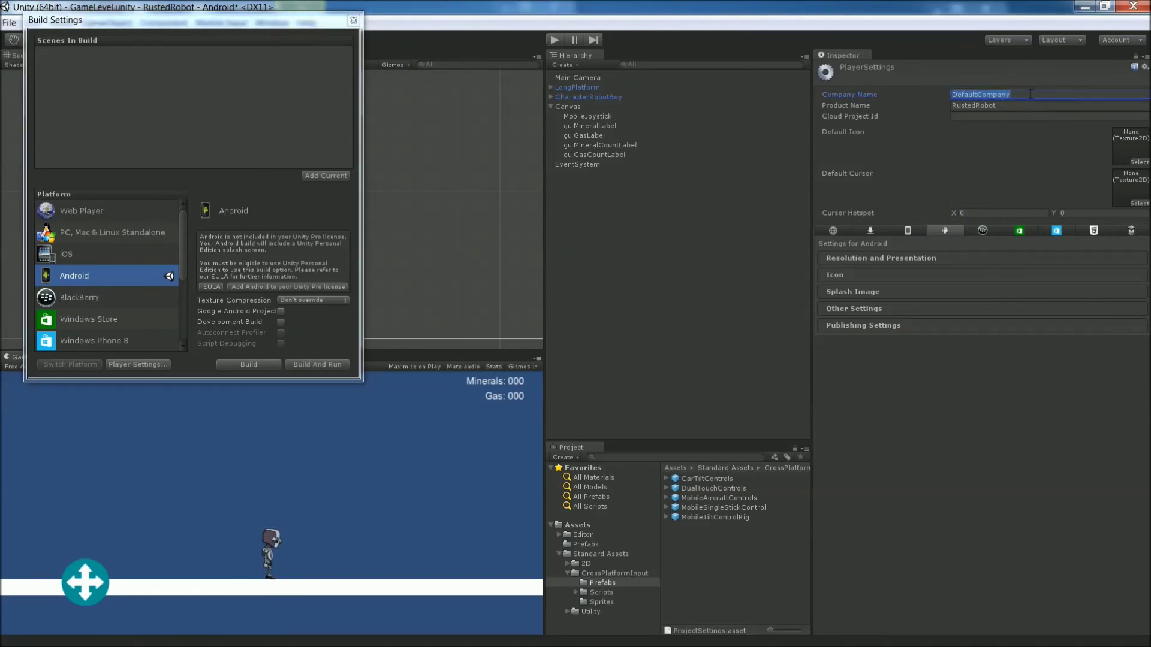
text(WiNF Studios LLC)
click(1021, 105)
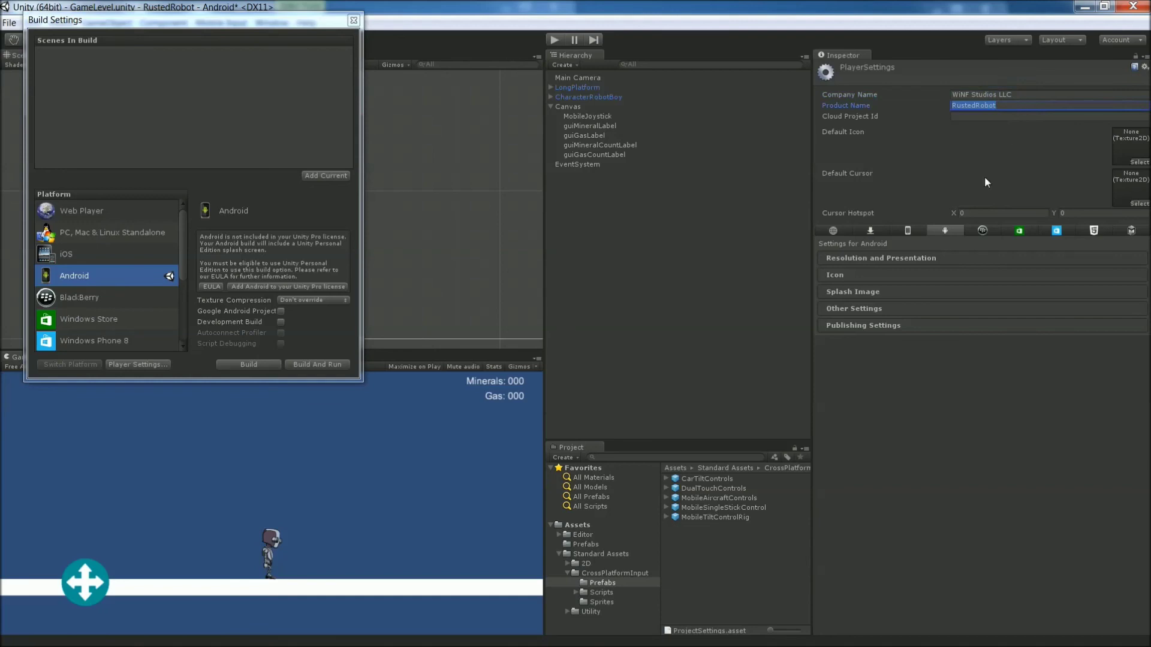
Set the Bundle Identifier under Other Settings to com.WiNFStudiosLLC.RustedRobot.
click(850, 305)
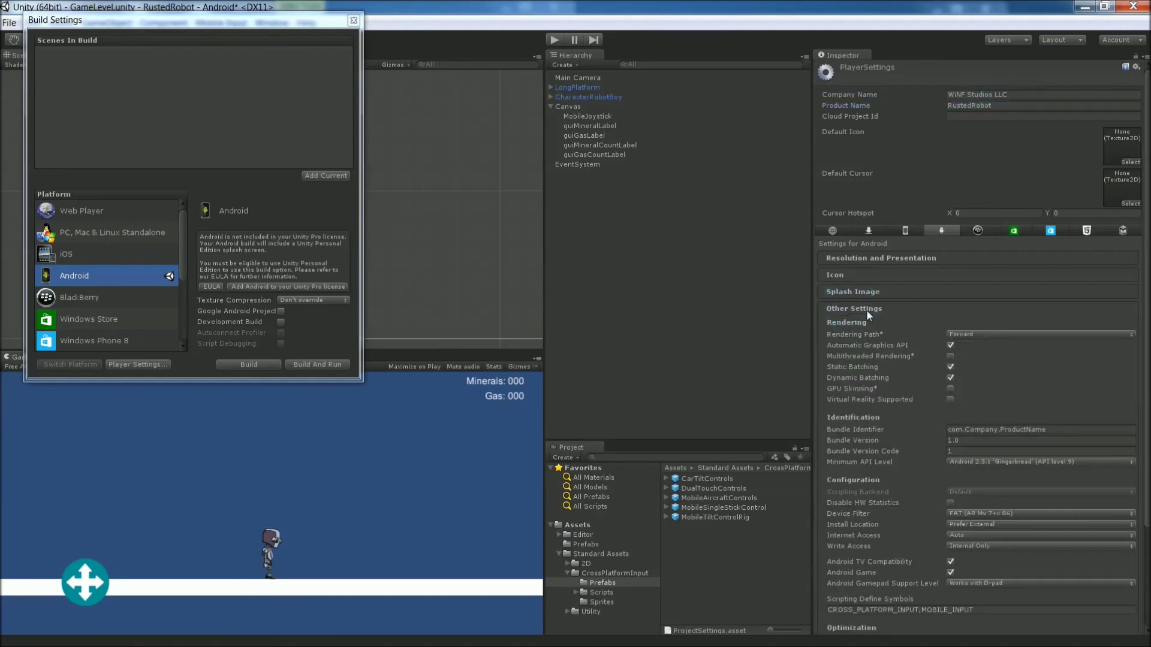
click(1072, 429)
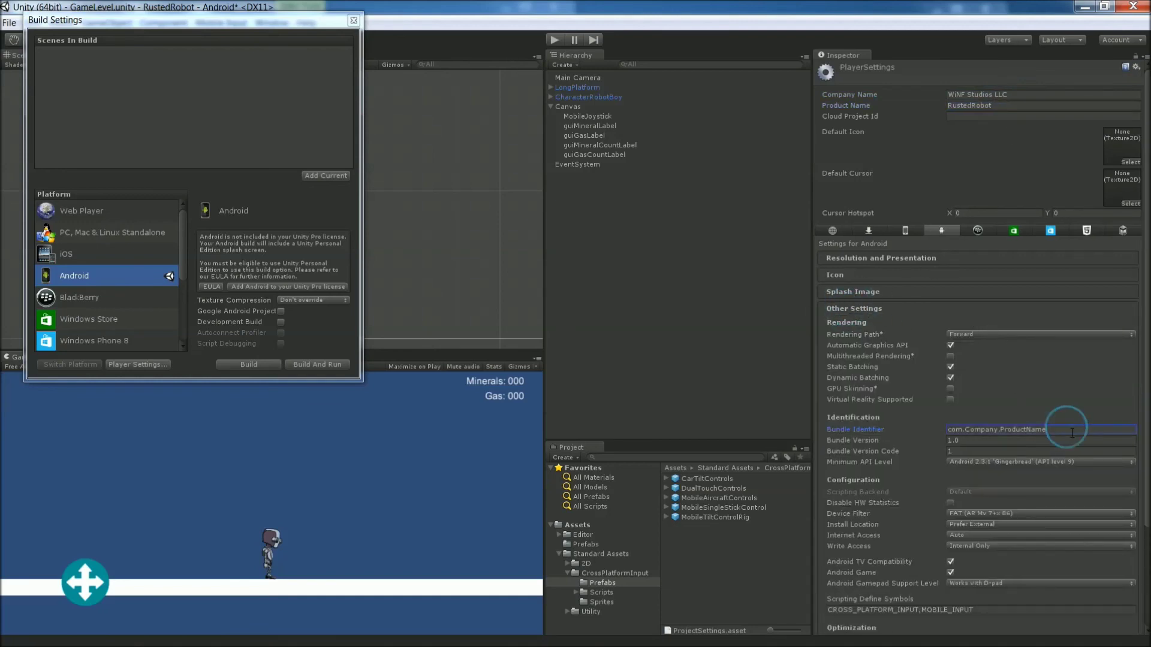
text(com.WiNFST)
key(BackSpace)
text(tudiosLLC.RustedRobot)
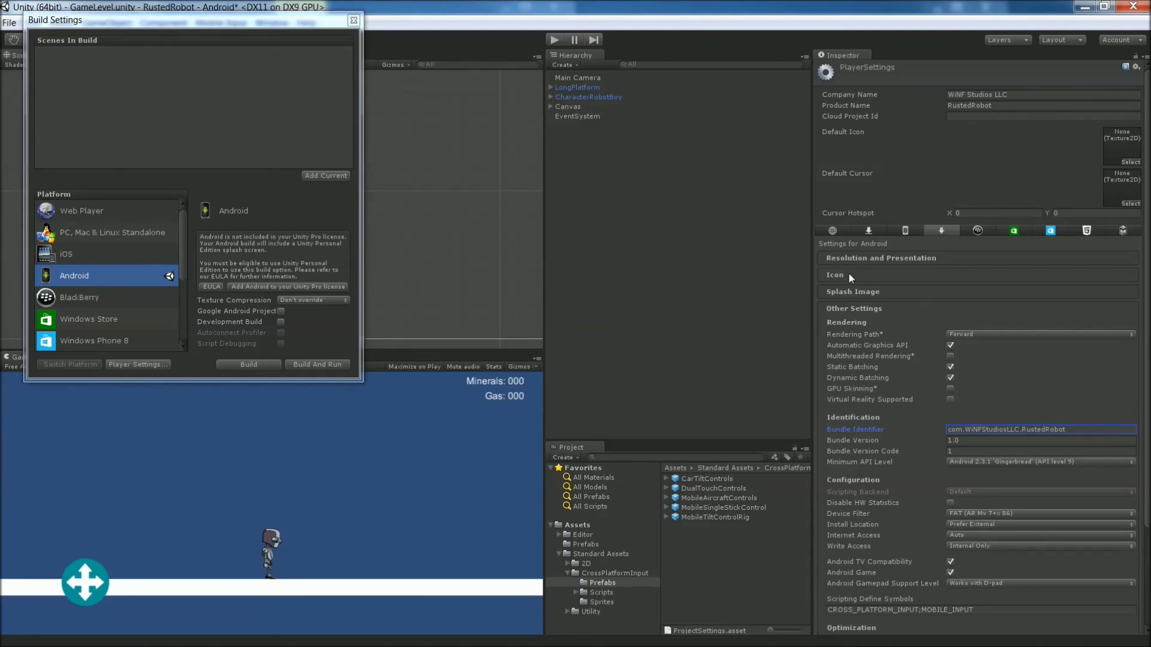
Set the Default Orientation under Resolution and Presentation to Landscape Right.
click(837, 259)
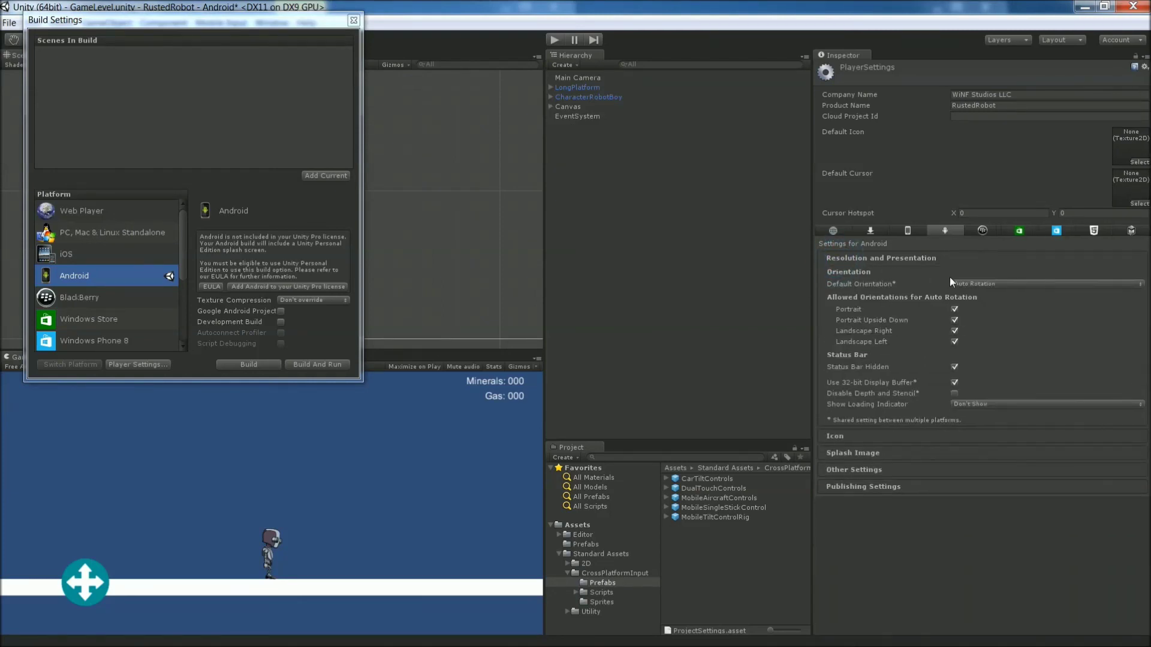
click(970, 284)
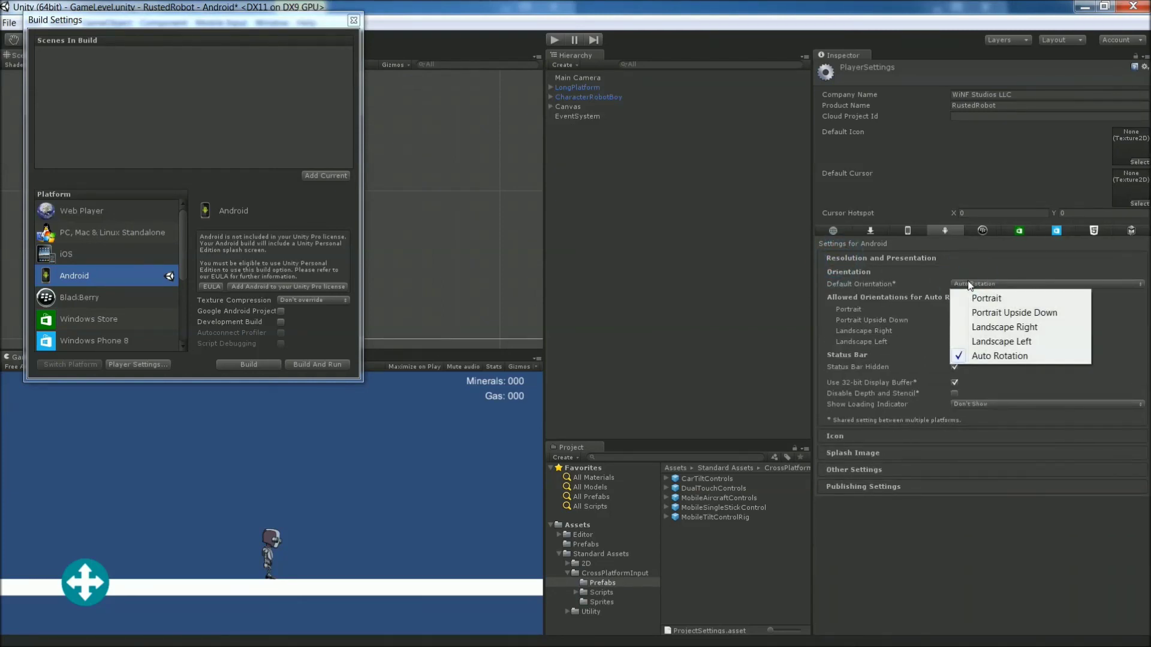
click(1039, 328)
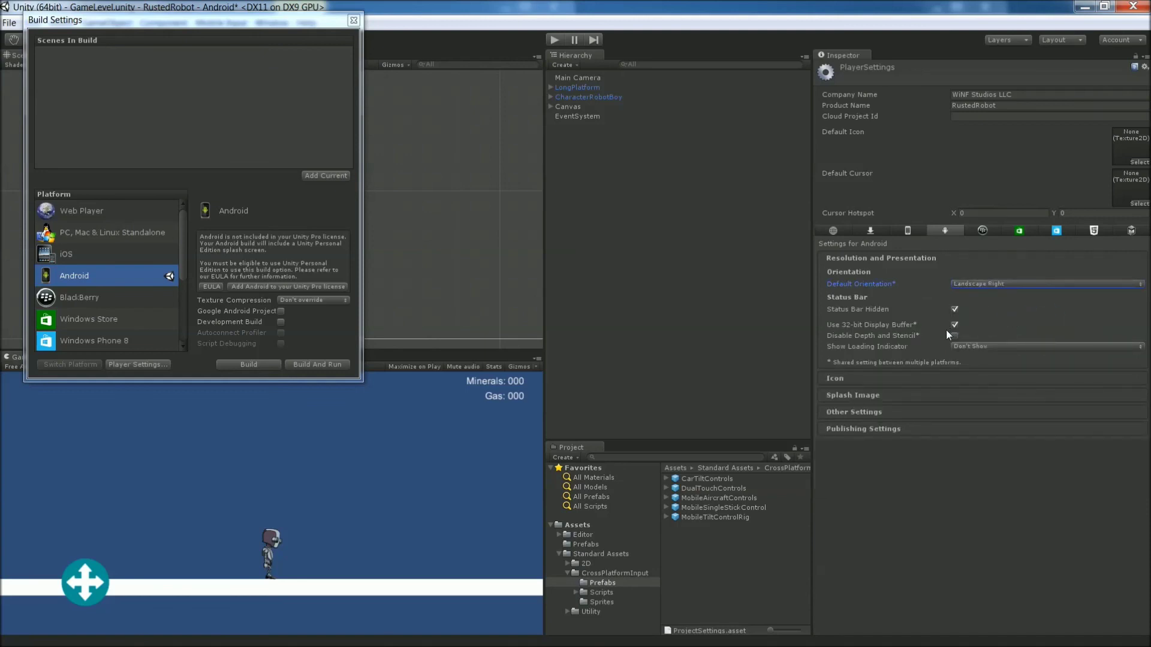
Review the Icon, Splash Image, Other and Publishing settings, then start the Android build.
click(857, 380)
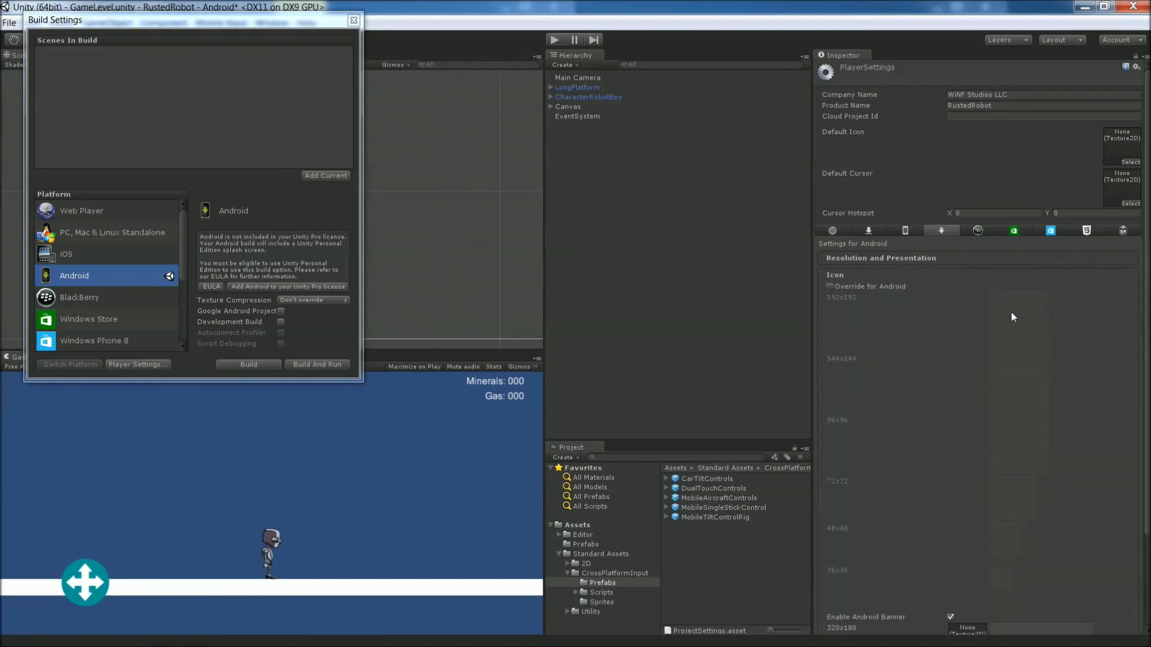
scroll(1012, 371, down, 3)
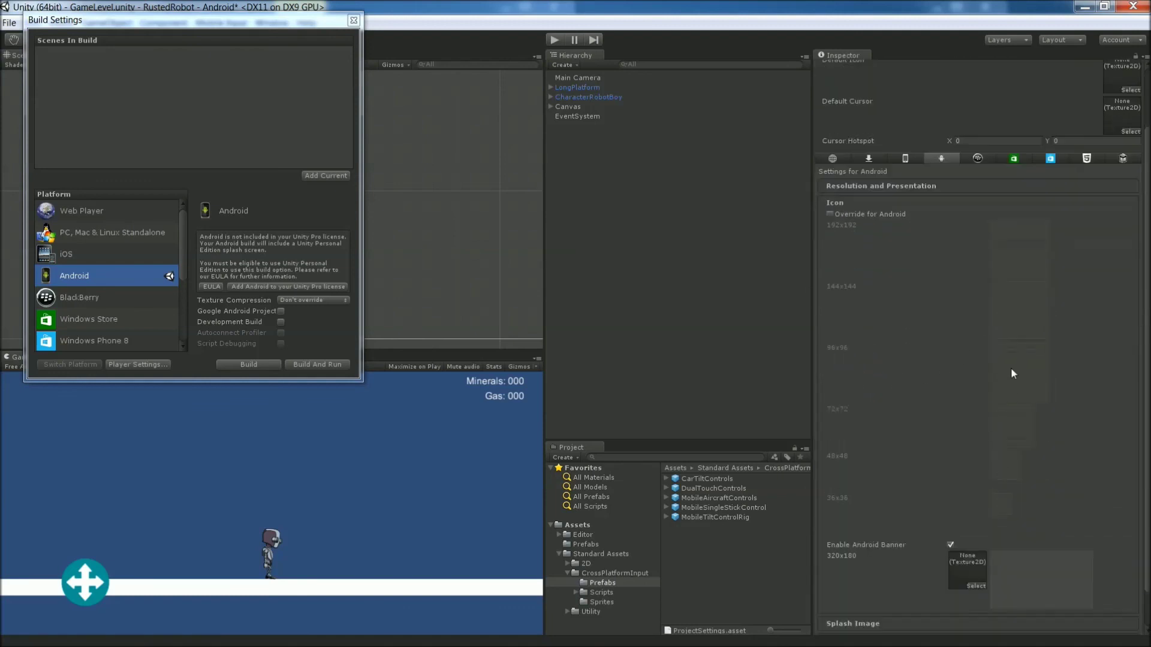
click(877, 586)
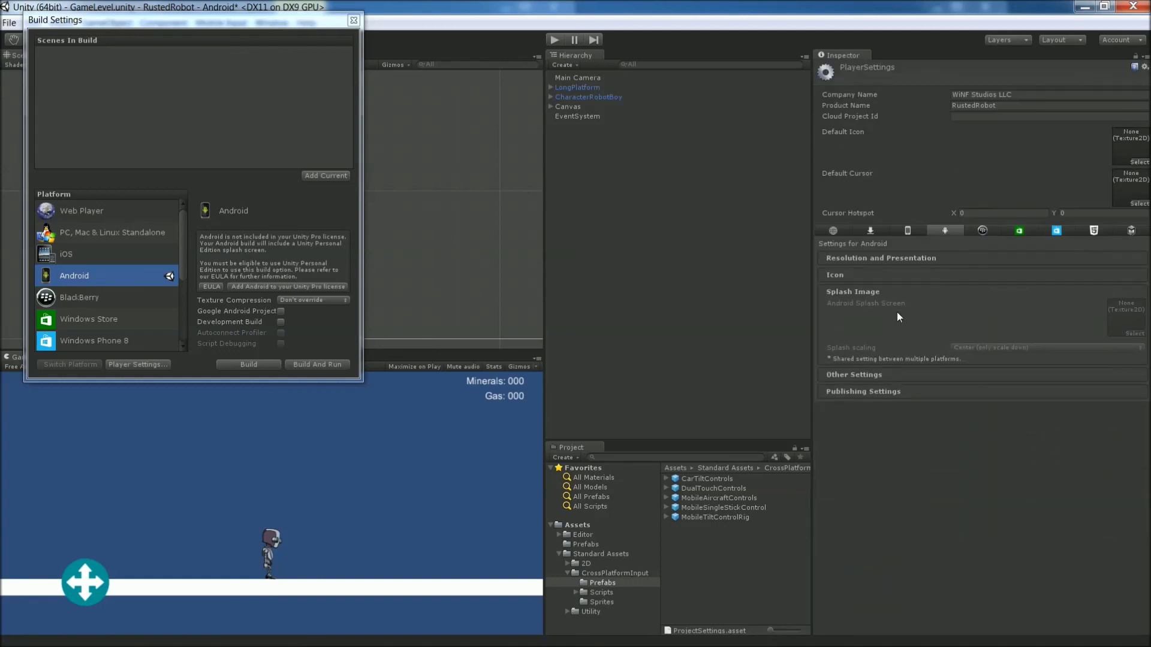
click(867, 375)
scroll(877, 376, down, 3)
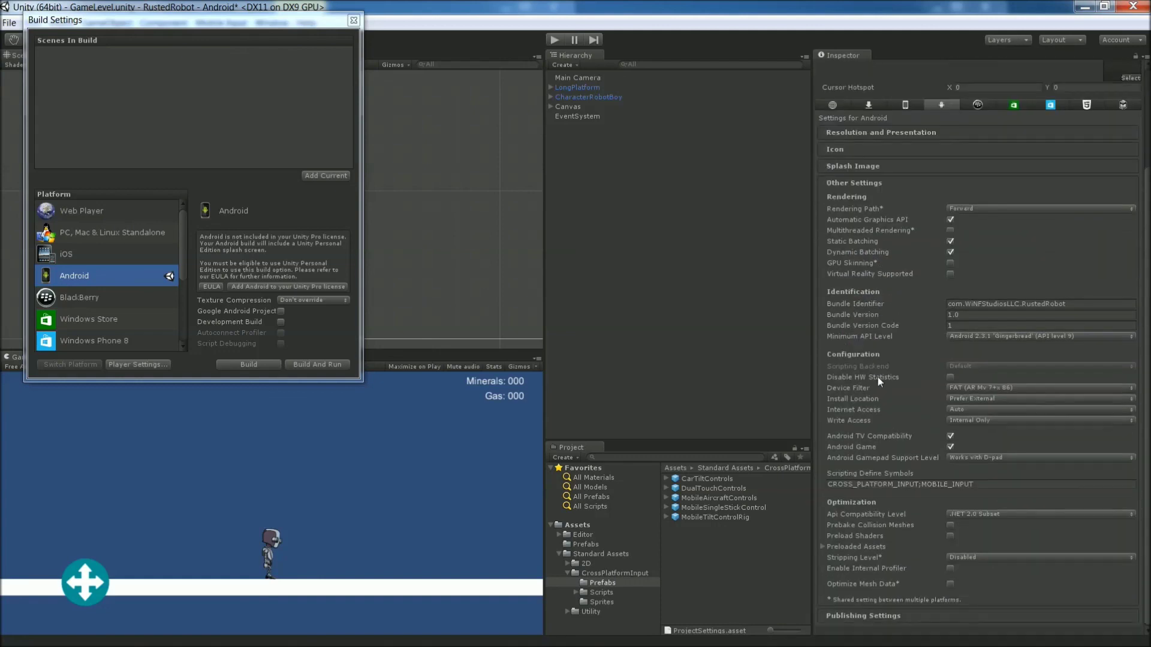
click(886, 617)
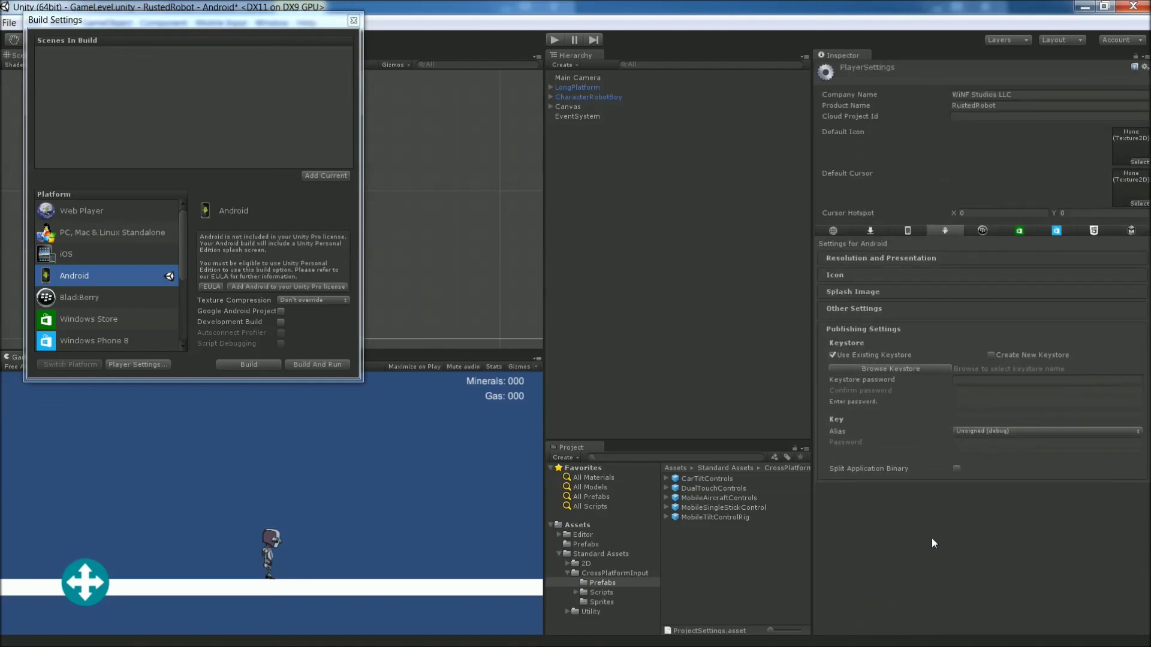
click(260, 363)
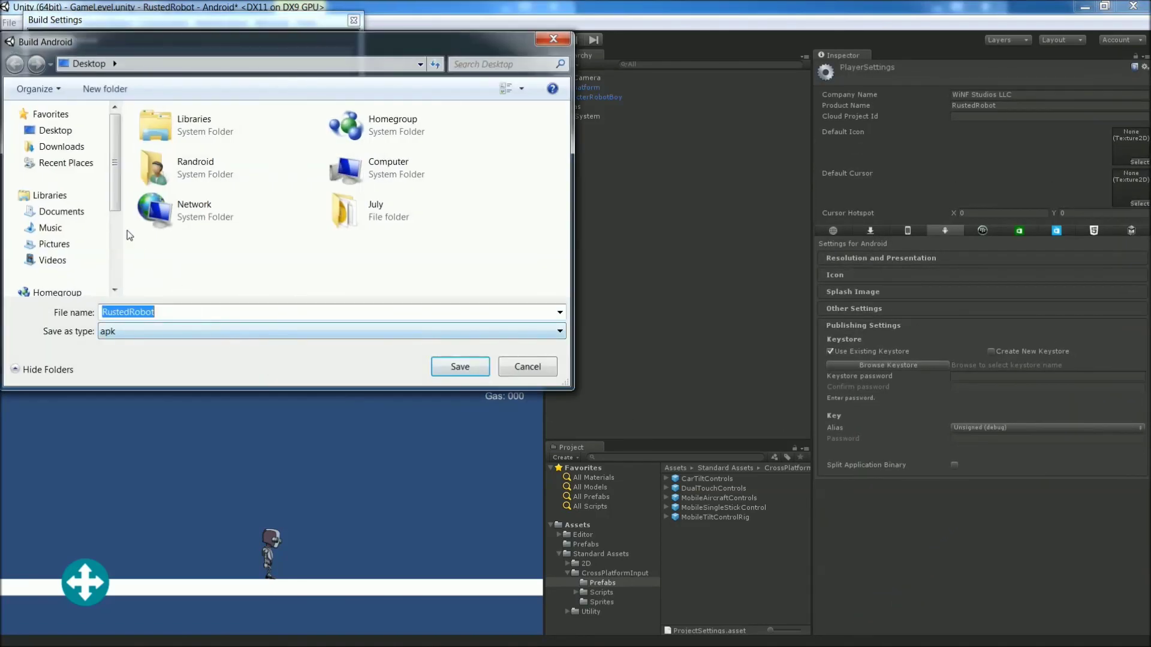
Save the build as RustedRobot.apk on the Desktop to start packaging.
click(55, 130)
double_click(142, 312)
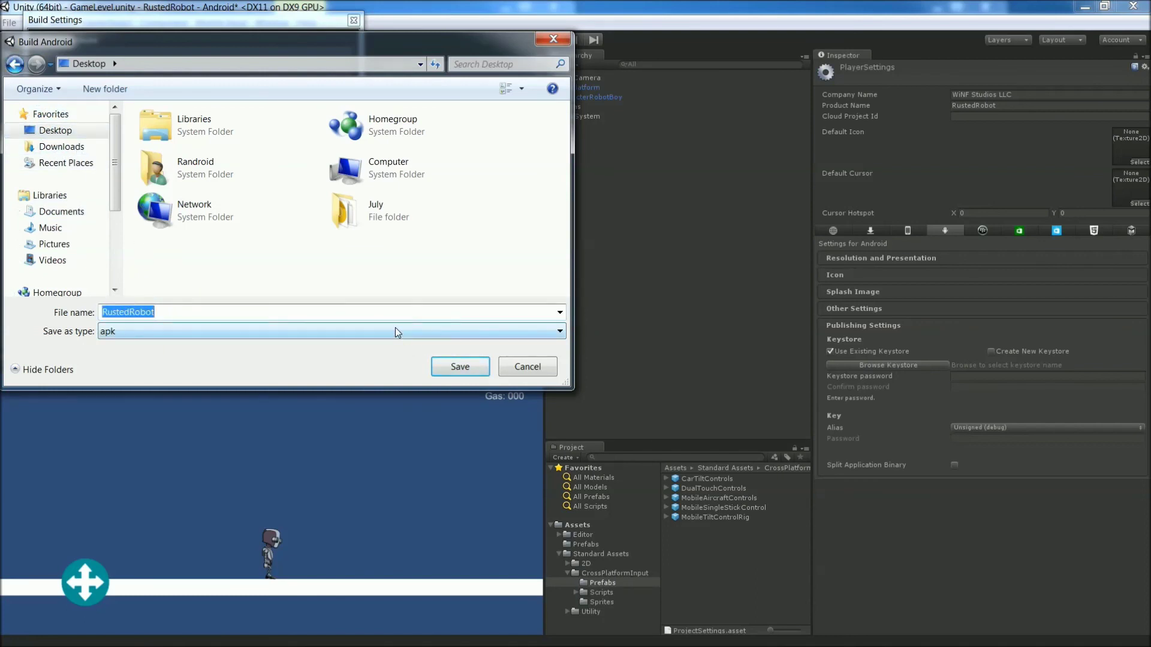
text(RustedRobot)
click(460, 366)
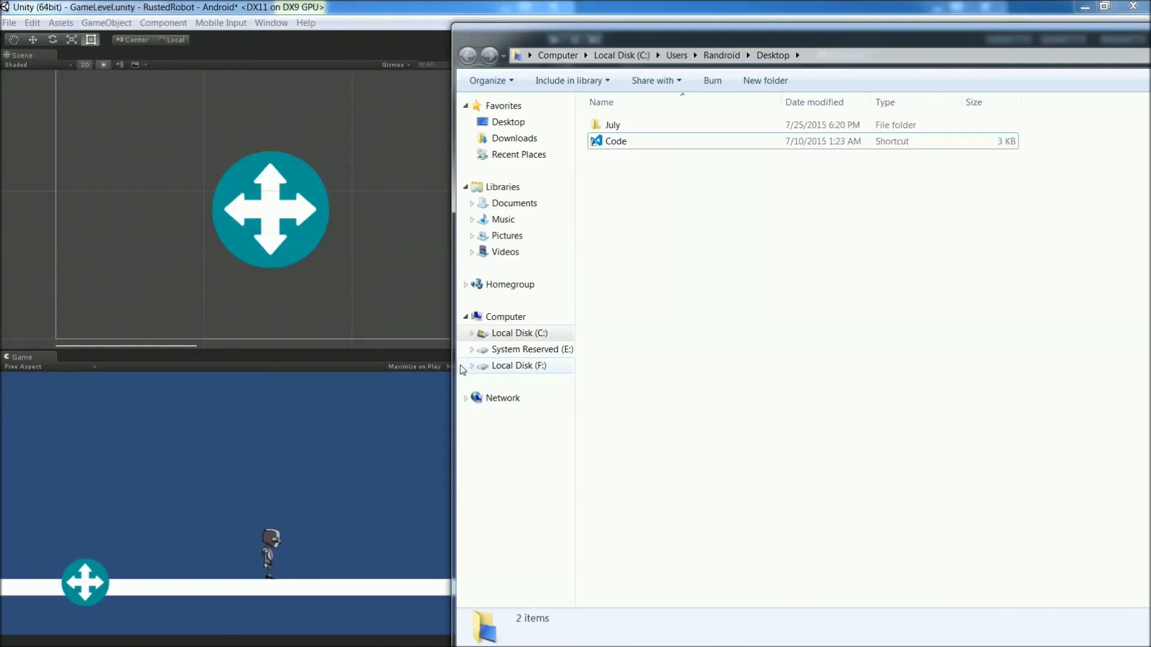
Select RustedRobot.apk on the Desktop to view its 18.1 MB file details.
click(650, 161)
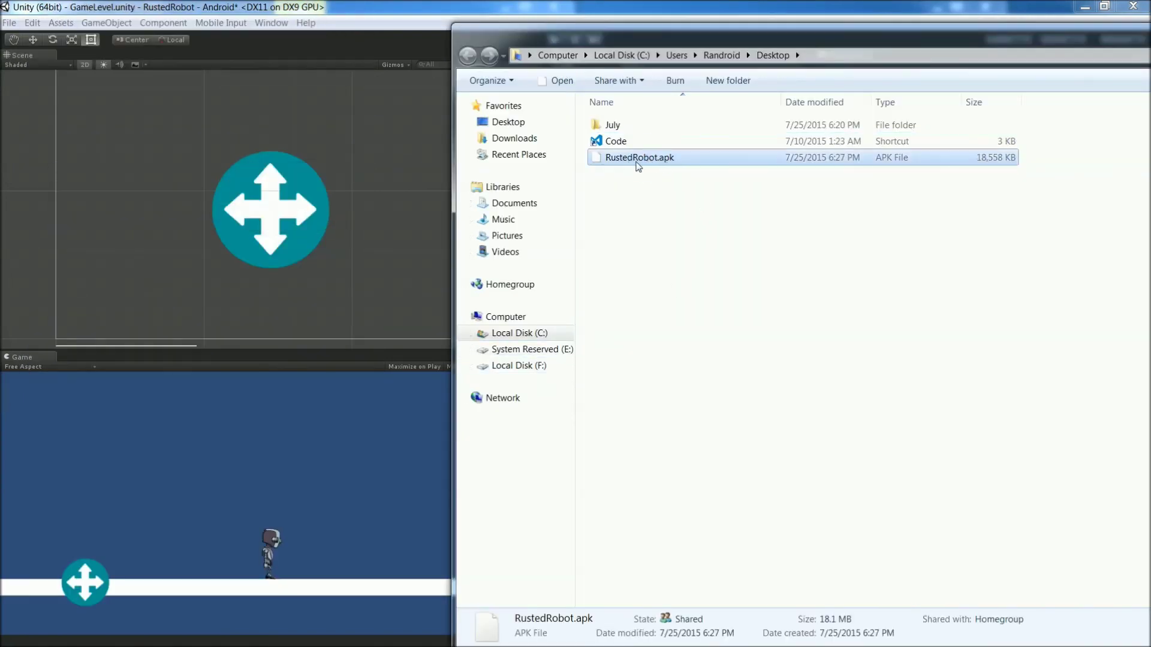